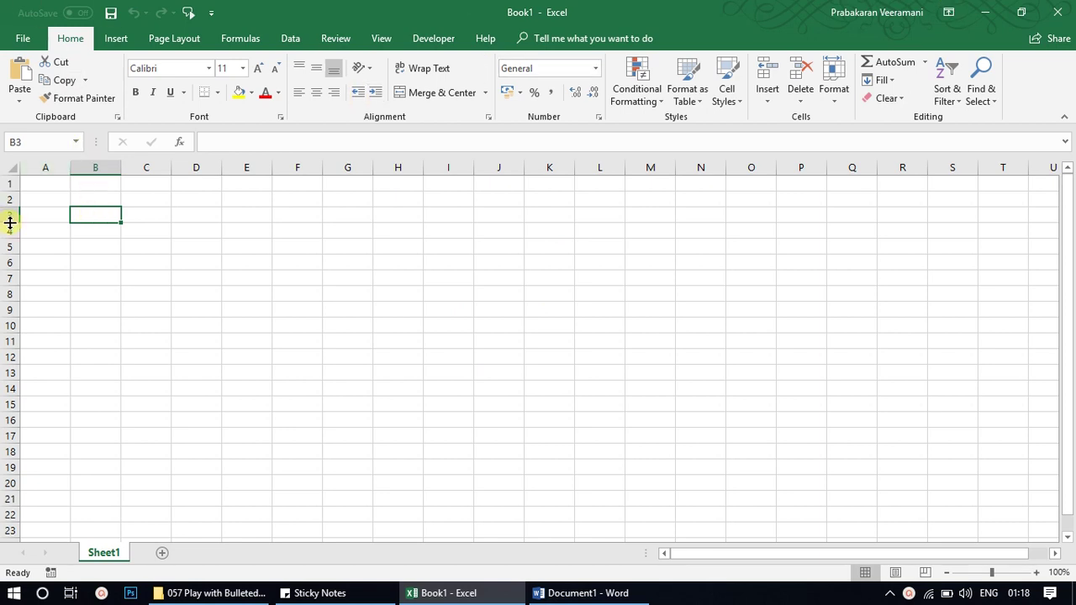
- Switch to the Word document that holds the seven-item Microsoft product bulleted list
left_click(558, 593)
- Select and copy all seven bulleted Microsoft product items in Word, then return to Excel
left_click(320, 289)
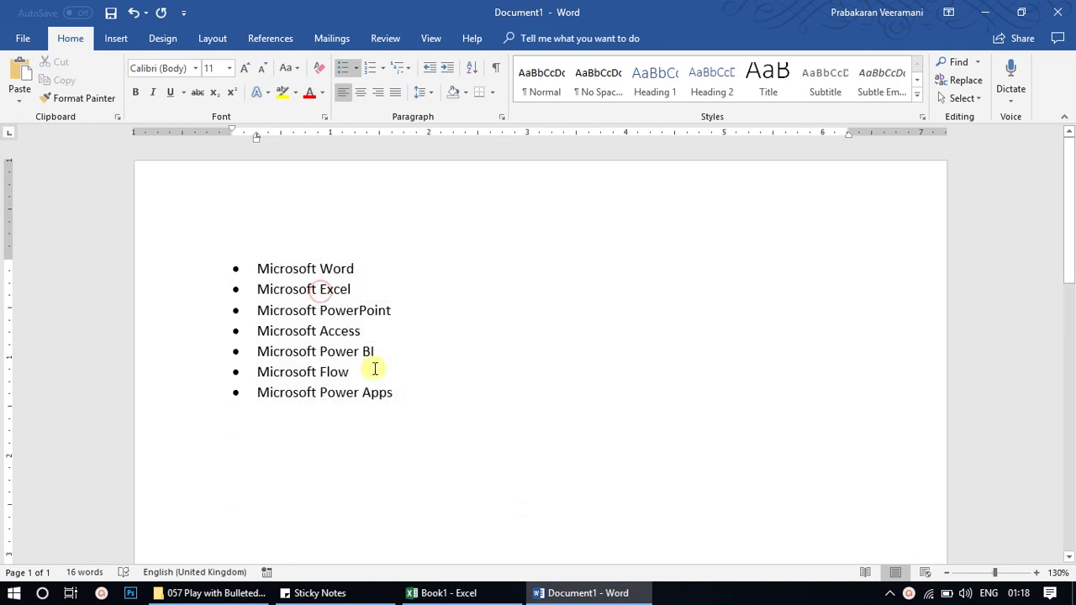
mouse_move(402, 403)
left_mouse_down()
mouse_move(243, 269)
mouse_move(409, 402)
left_mouse_up()
left_click(258, 267)
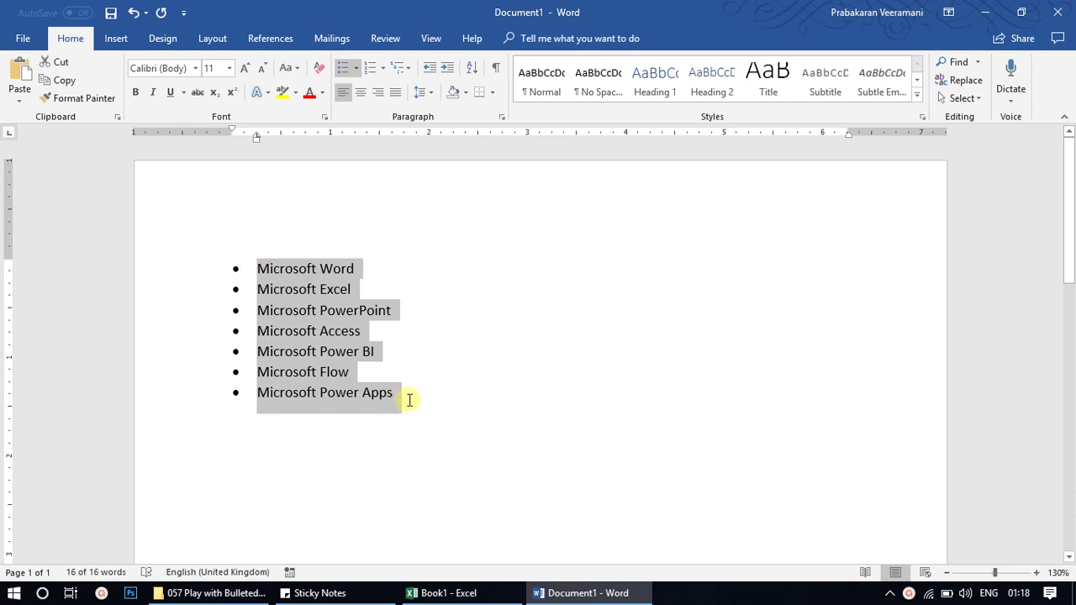
left_click(436, 591)
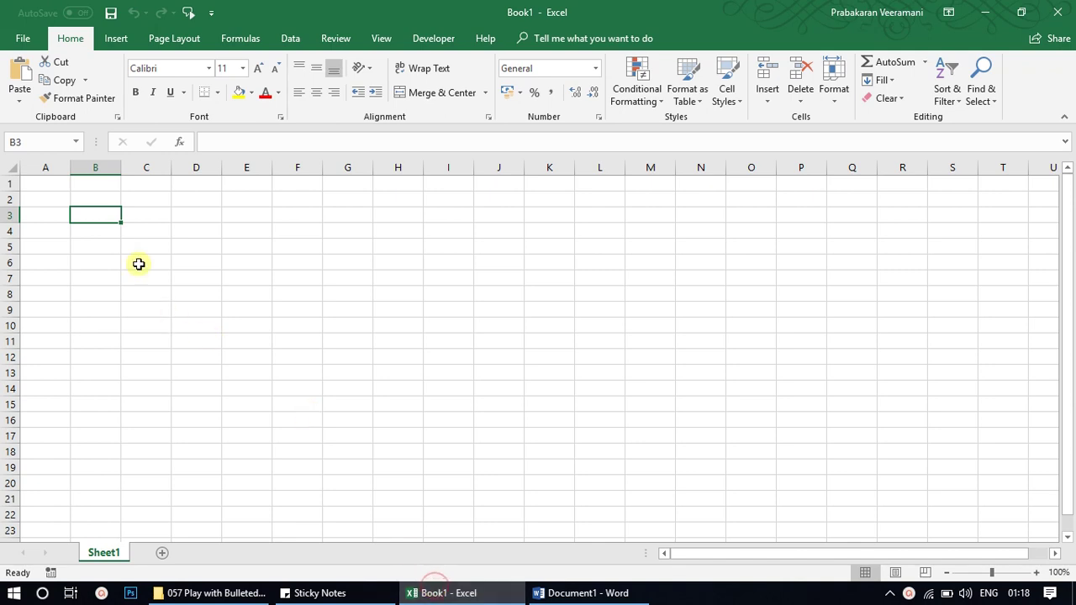
- Paste the copied product list at B3 so it fills B3:B9, one item per cell
left_click(104, 211)
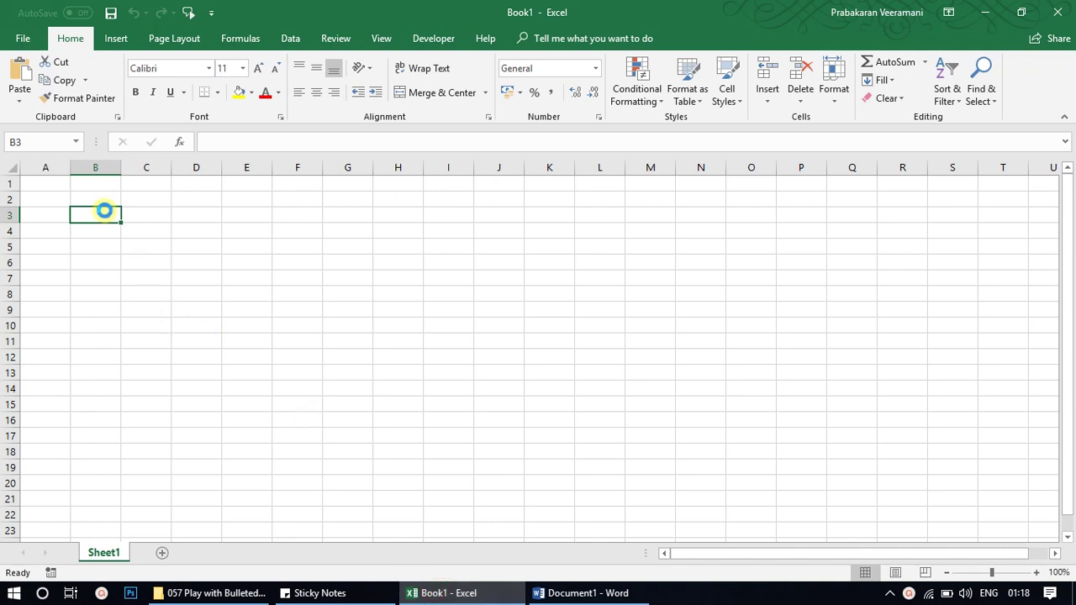
type("• Microsoft Word • Microsoft Excel • Microsoft PowerPoint • Microsoft Access • Microsoft Power BI • Microsoft Flow • Microsoft Power Apps")
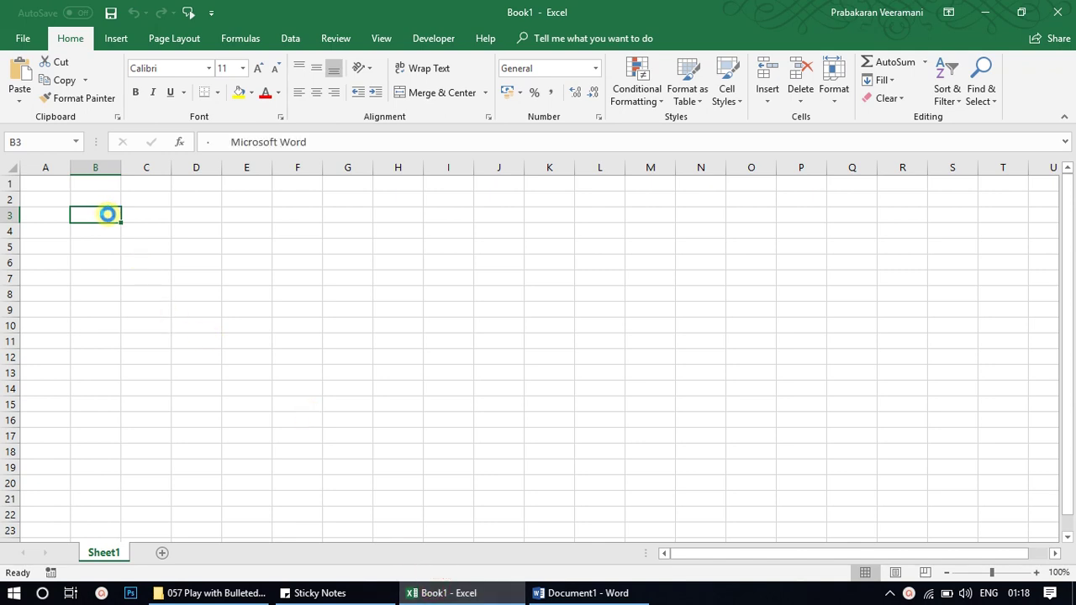
left_click(96, 211)
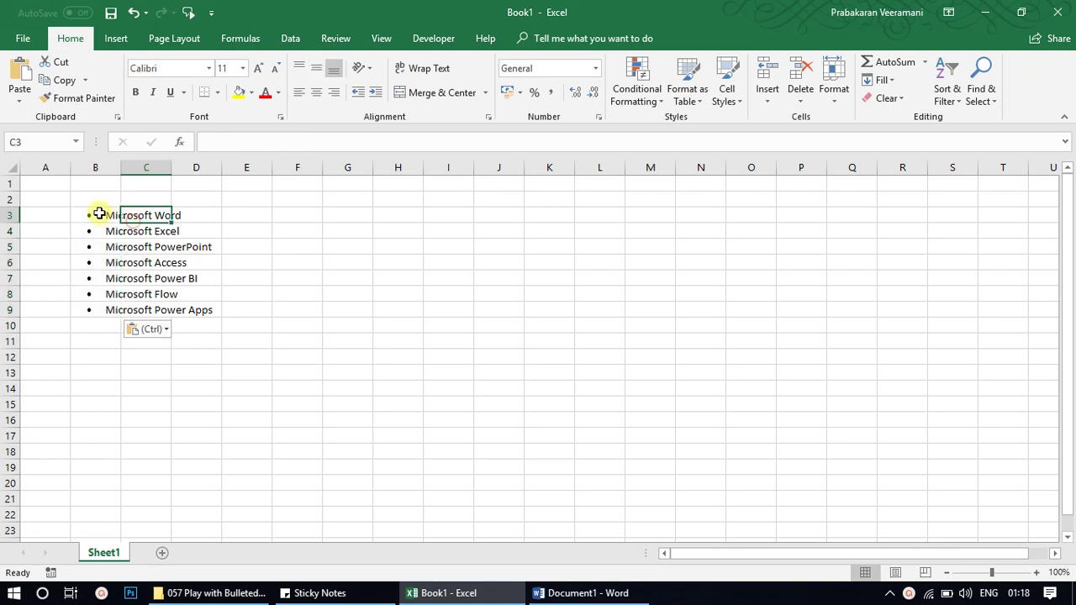
left_click_drag(96, 211, 89, 305)
left_click(103, 215)
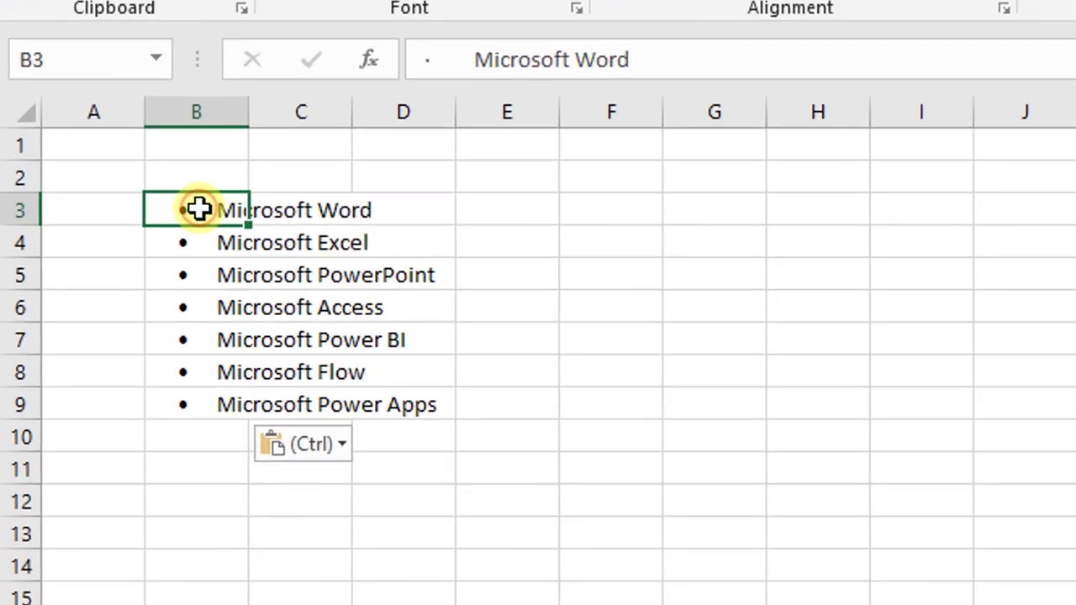
left_click(102, 232)
left_click(101, 249)
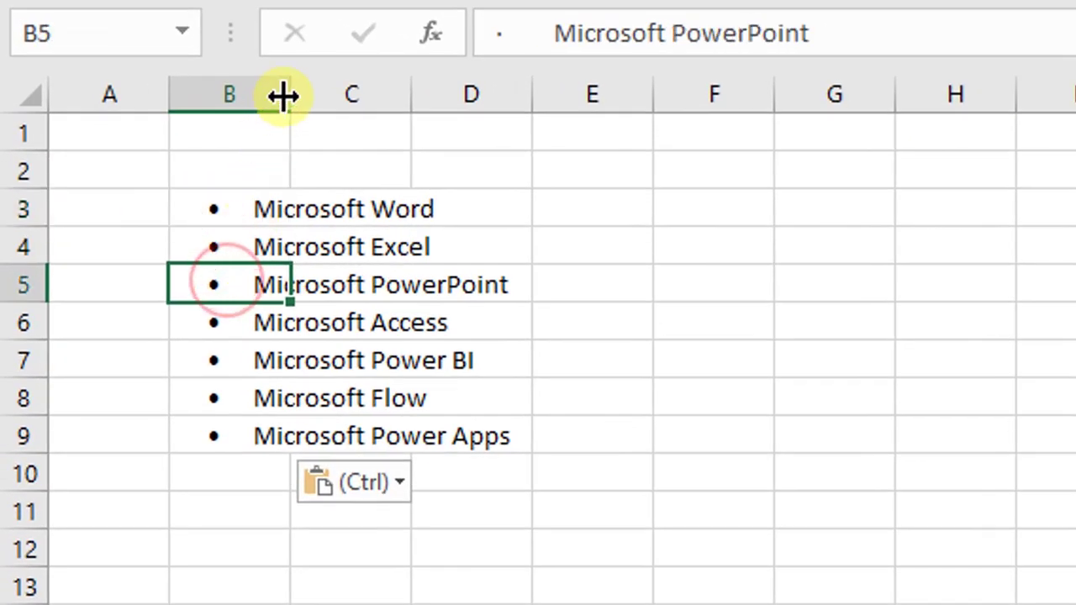
- AutoFit column B to the product names and review the items in B3:B9
double_click(289, 95)
left_click_drag(340, 211, 288, 441)
left_click(286, 214)
left_click(278, 247)
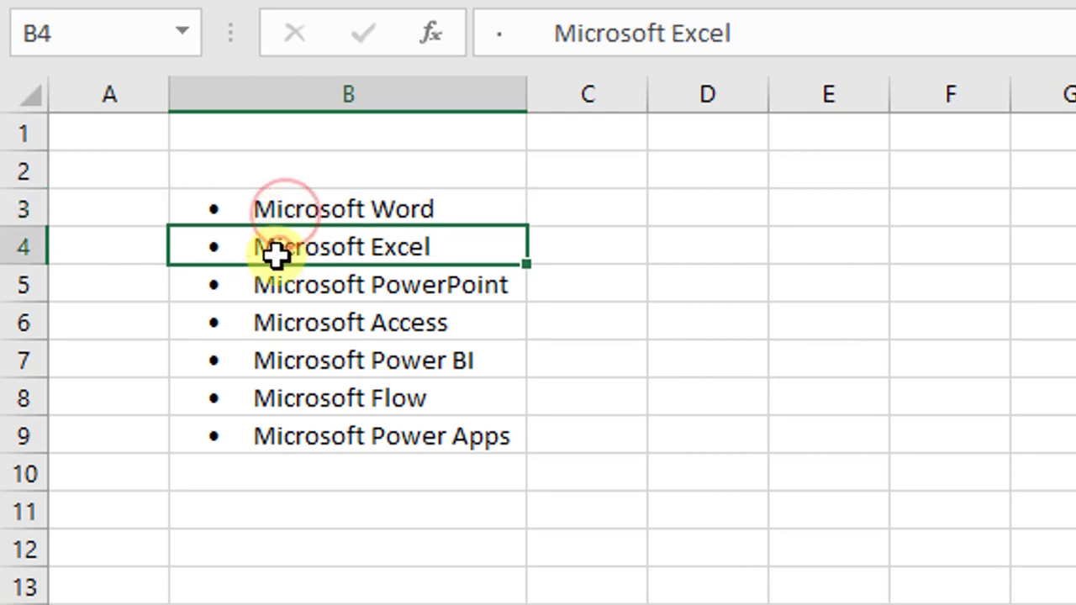
left_click(277, 283)
left_click(265, 320)
left_click(264, 356)
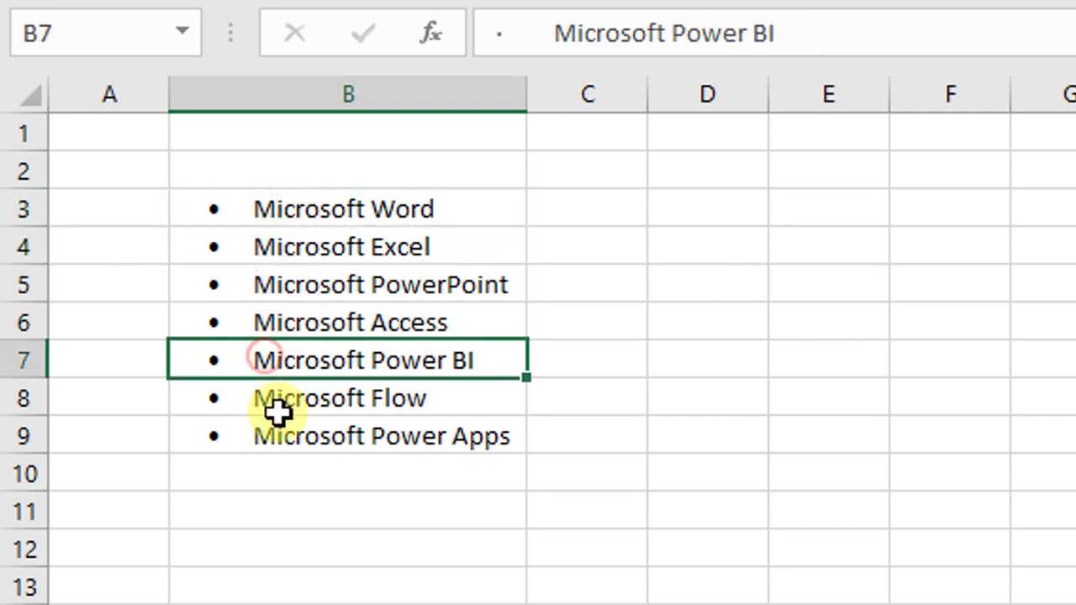
left_click(283, 440)
left_click_drag(283, 440, 313, 212)
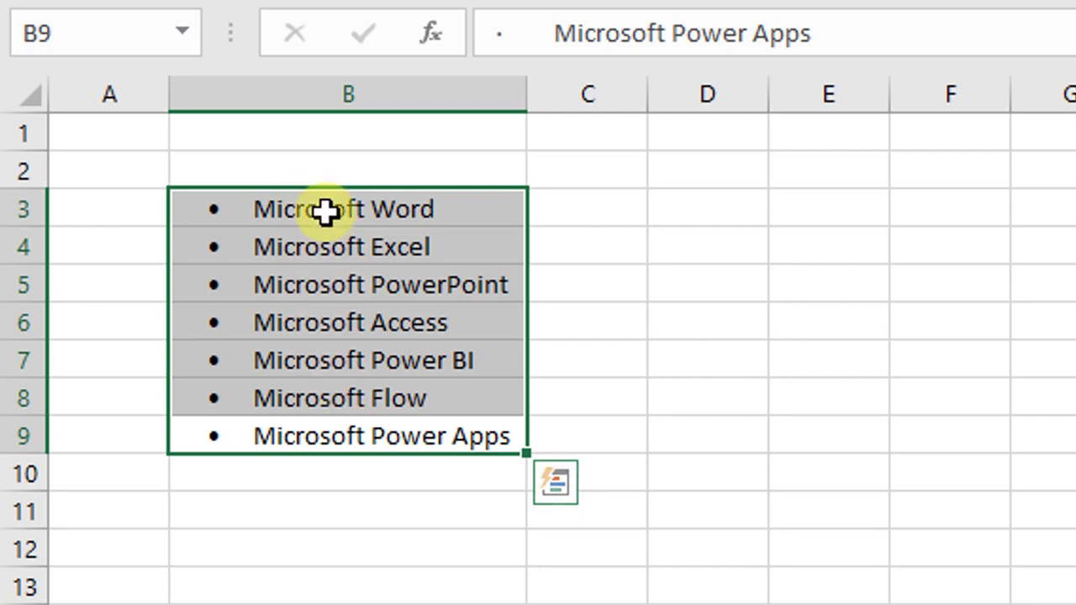
left_click_drag(325, 209, 323, 448)
key("ctrl+c")
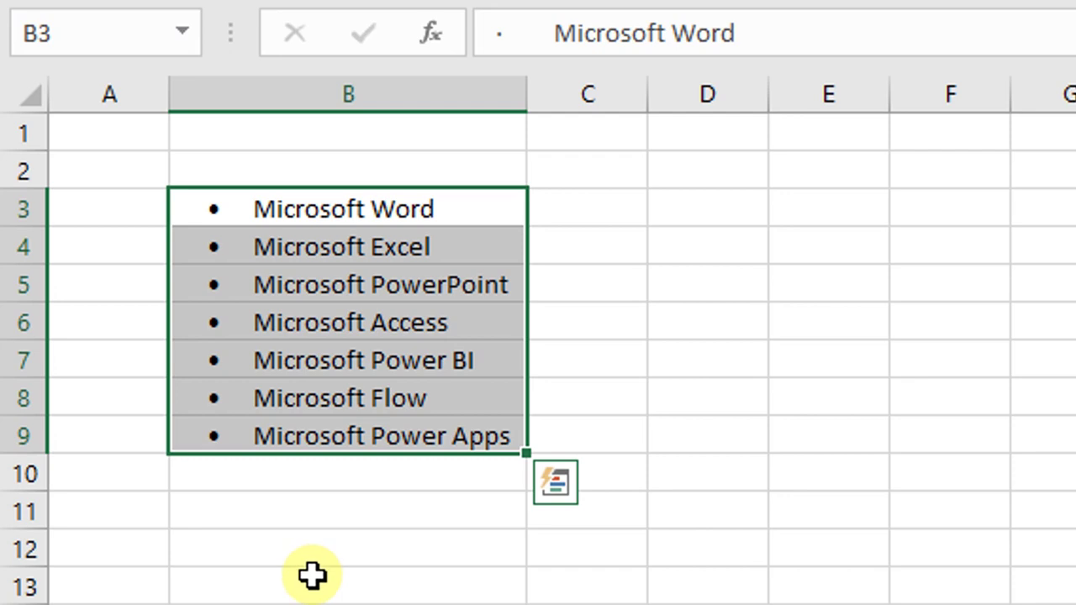
left_click(272, 552)
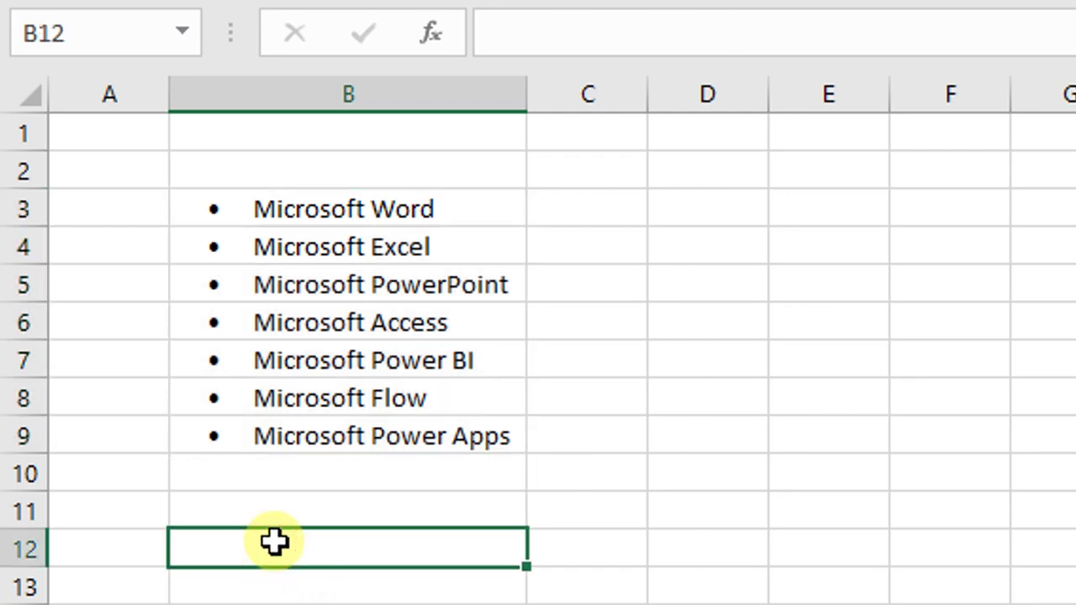
- Paste all seven bulleted product names as separate lines inside the single cell B12
key("F2")
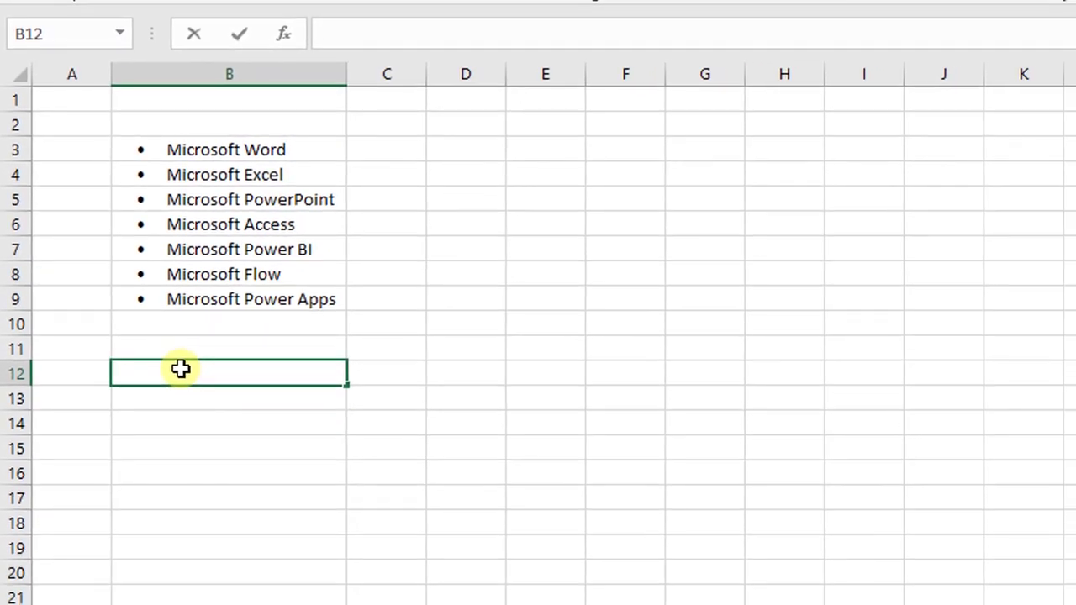
key("ctrl+v")
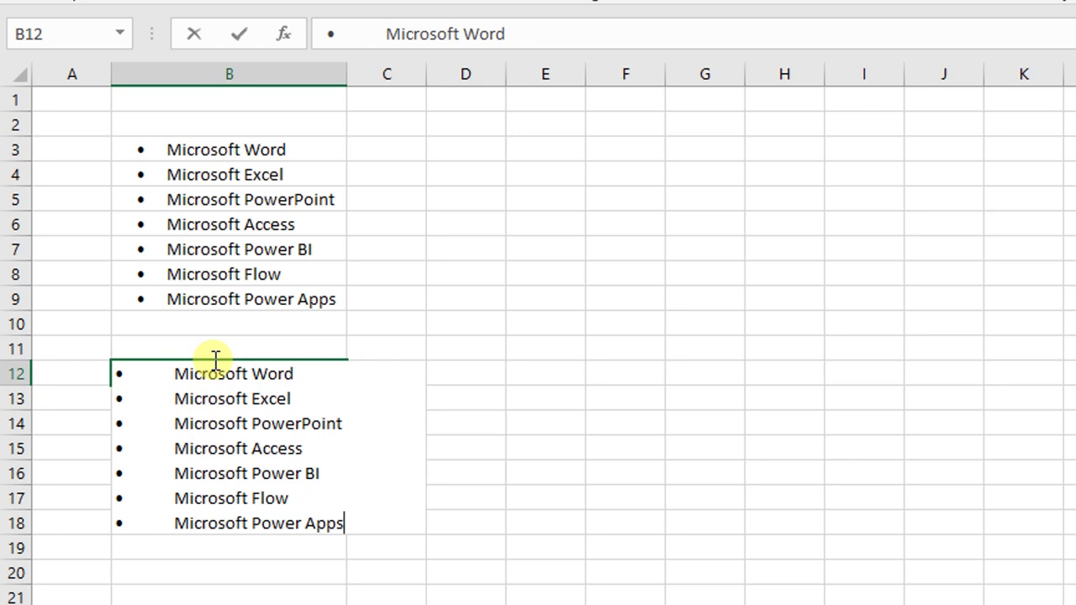
key("Return")
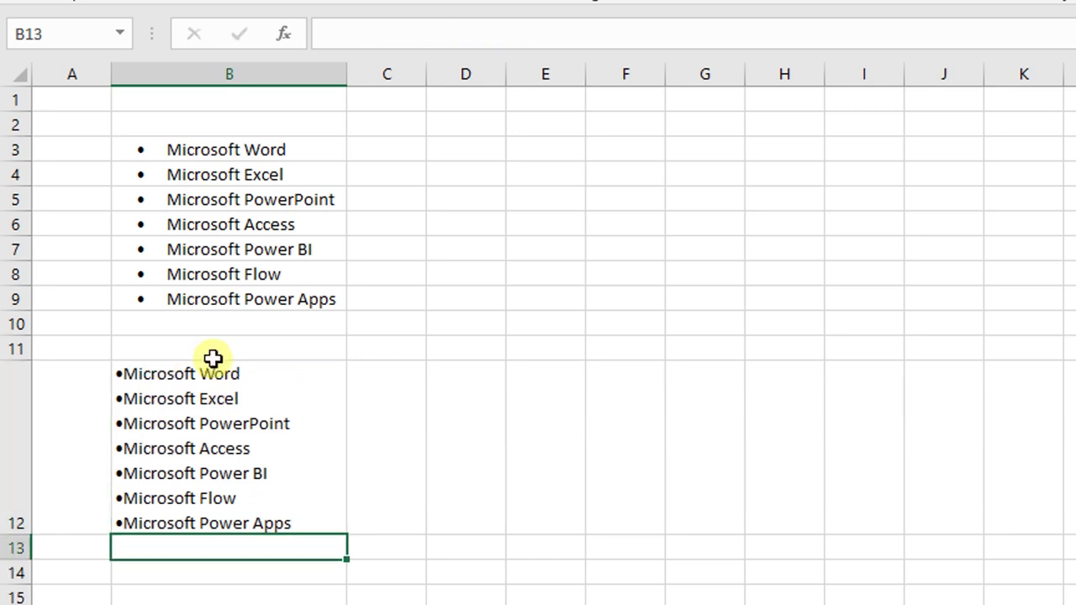
- Compare the one-per-cell list in B3:B9 with the single-cell list in B12
left_click(235, 150)
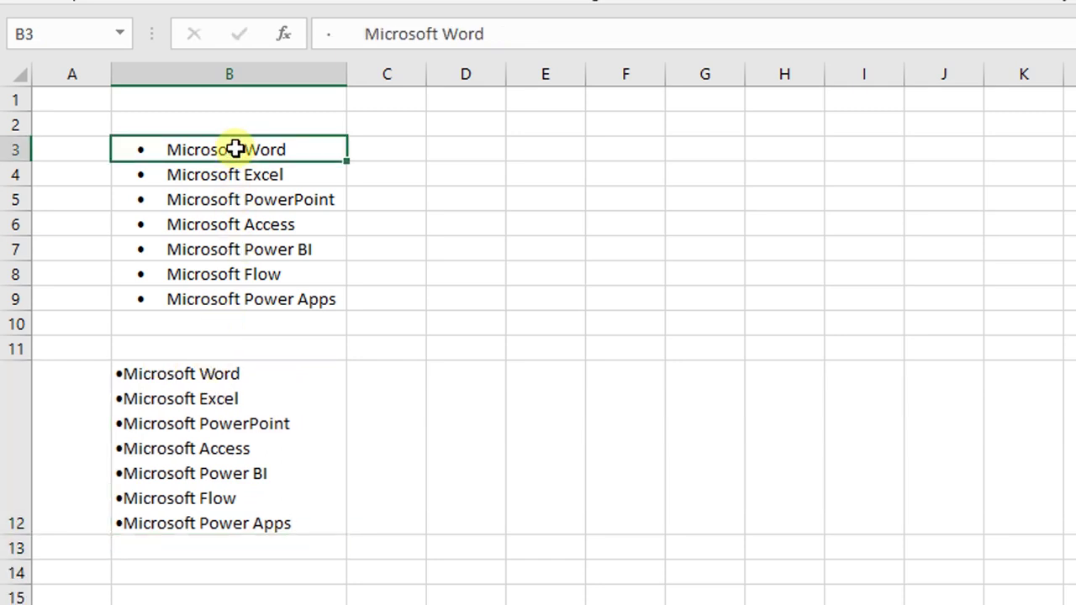
left_click(605, 191)
left_click_drag(285, 151, 258, 300)
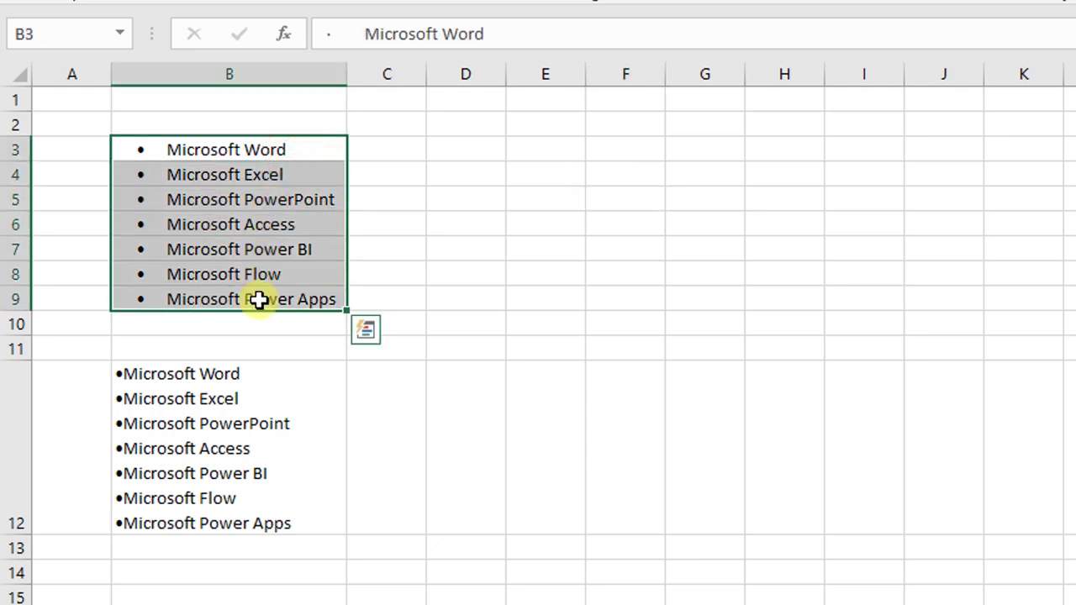
left_click(180, 398)
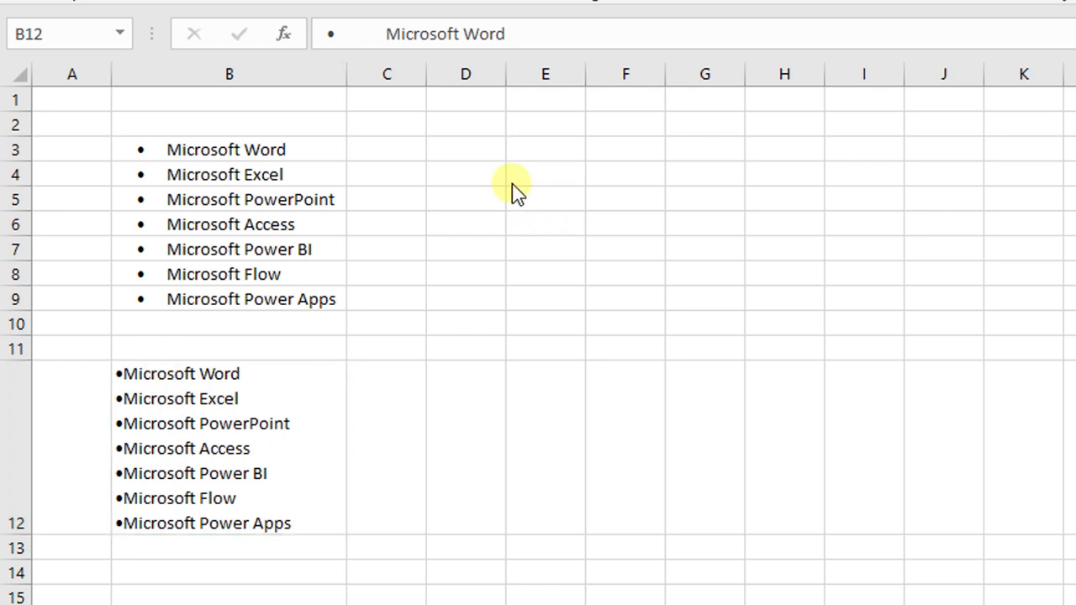
- Widen column D to roughly three times its original width
left_click(480, 149)
left_click_drag(505, 74, 644, 75)
left_click(541, 141)
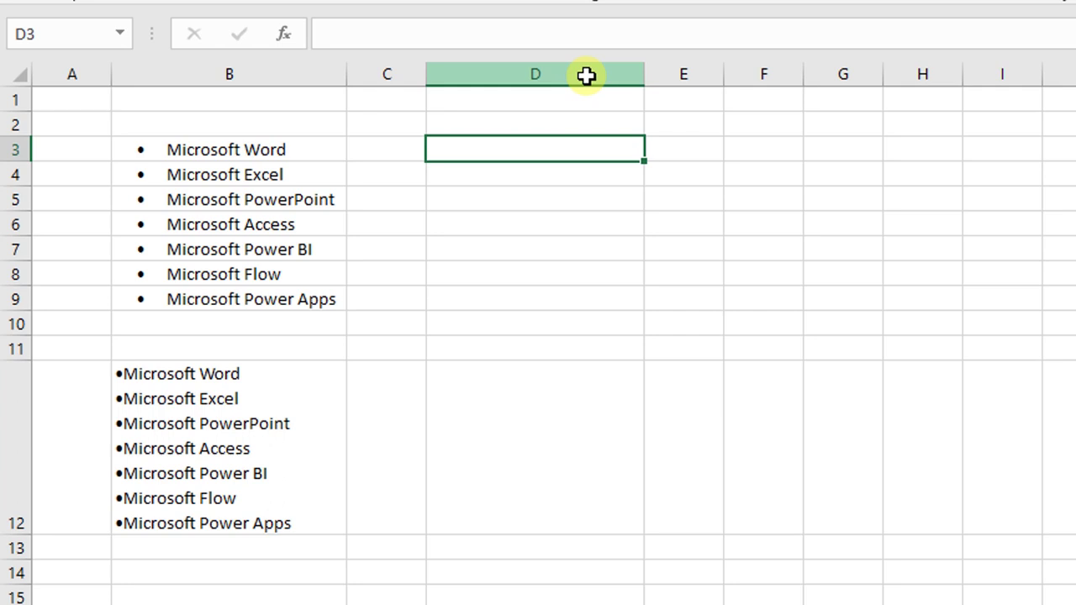
- Enter bulleted '• Microsoft Word' in D3 and '• Microsoft Excel' in D4 using Alt+0149
key("alt+KP_7")
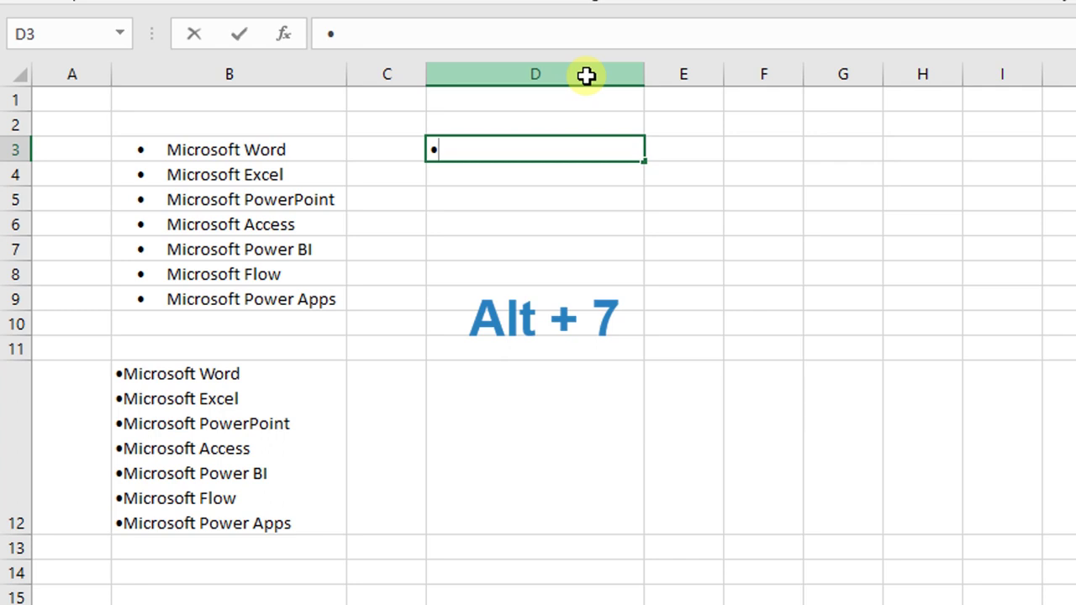
type("M")
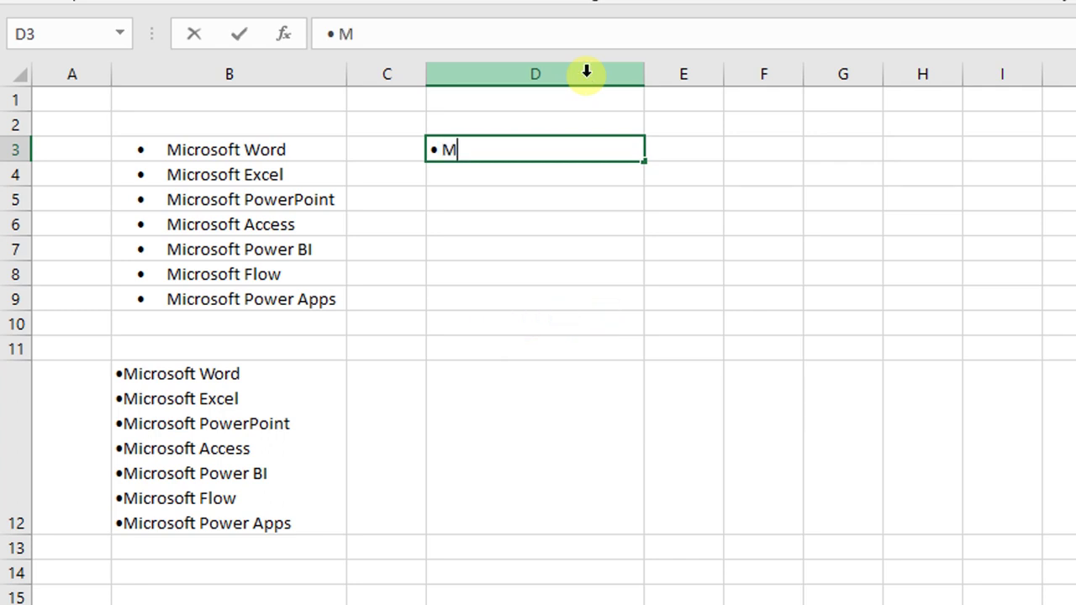
type("icrosoft Word")
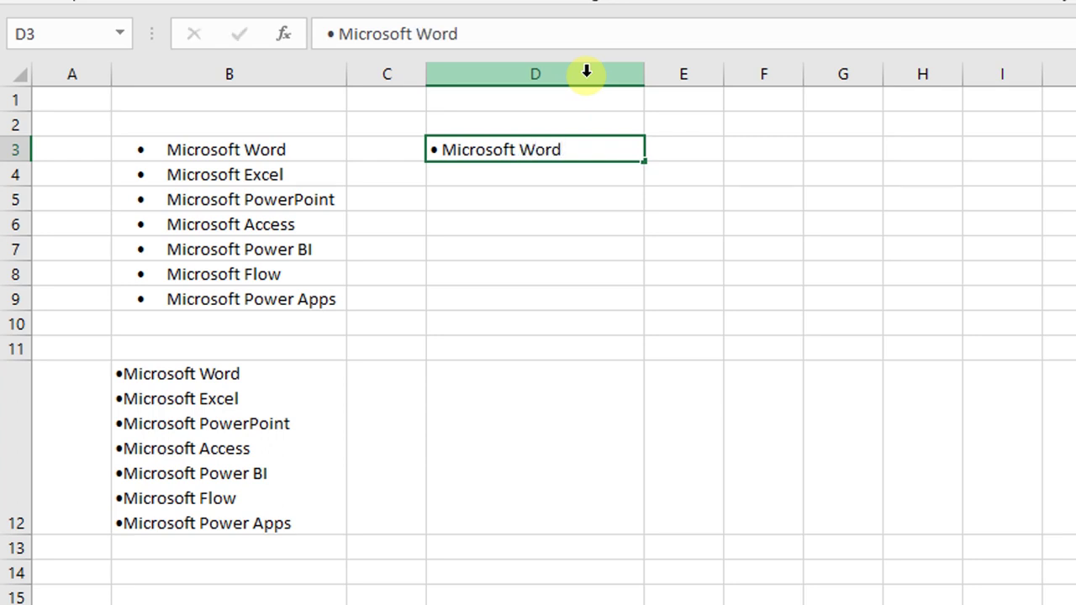
key("Return")
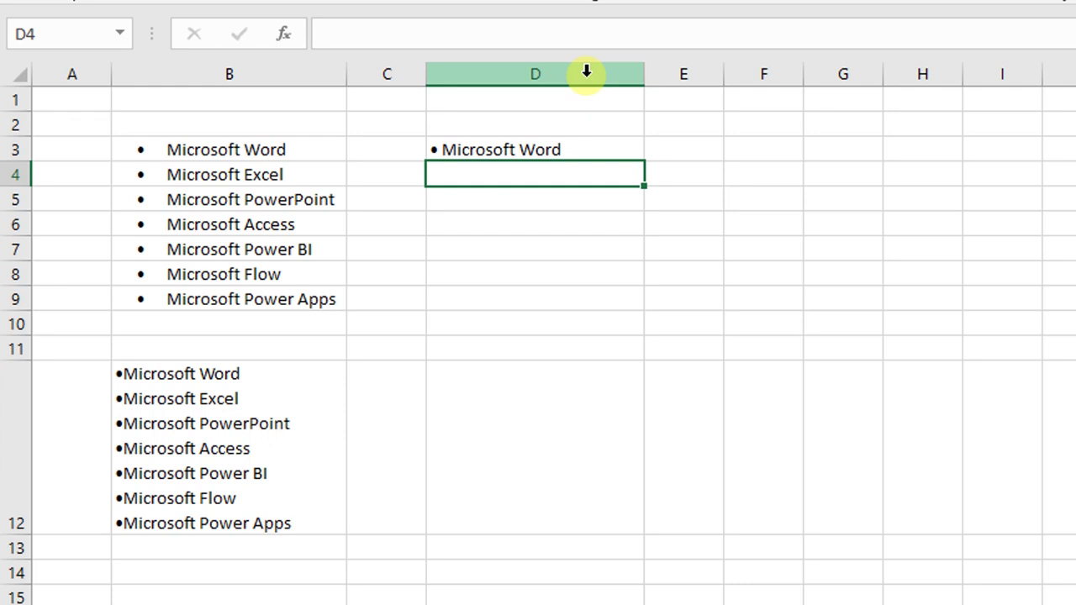
key("F2")
key("Escape")
key("F2")
type("• Mic")
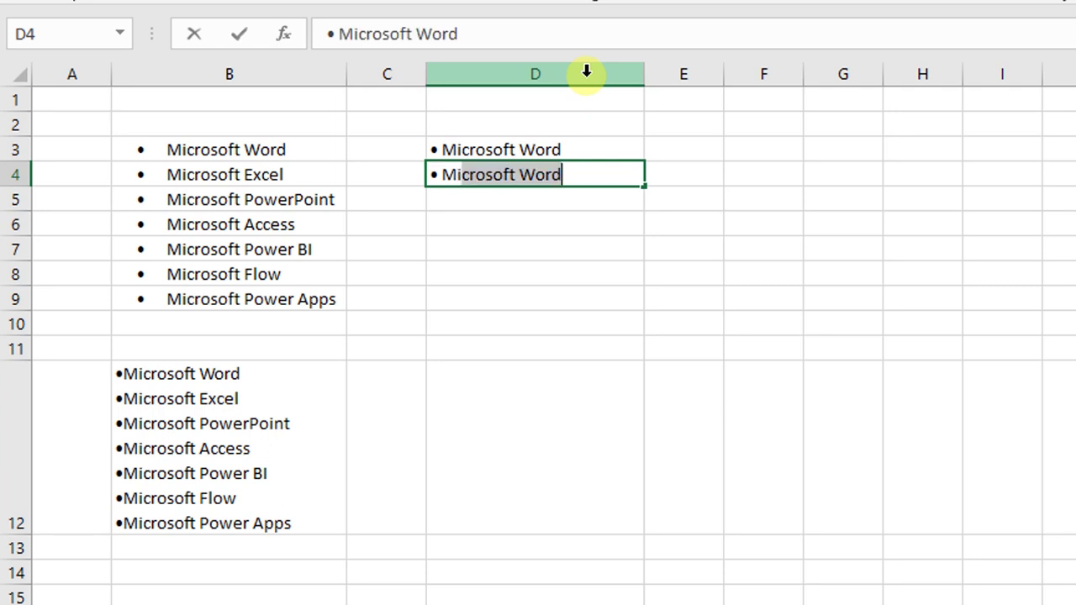
type("rosoft ")
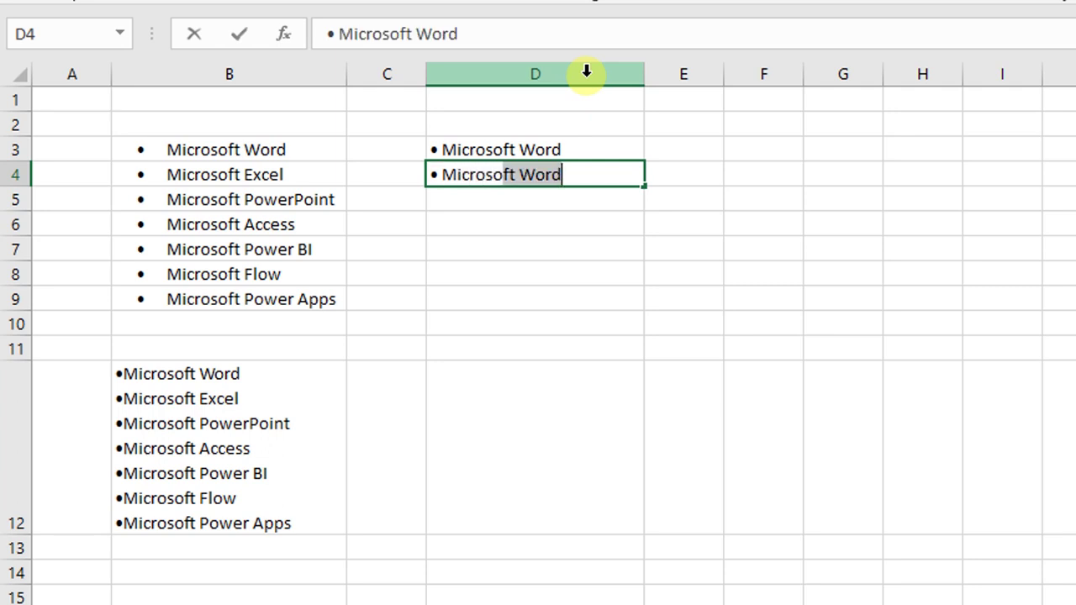
type("Excel")
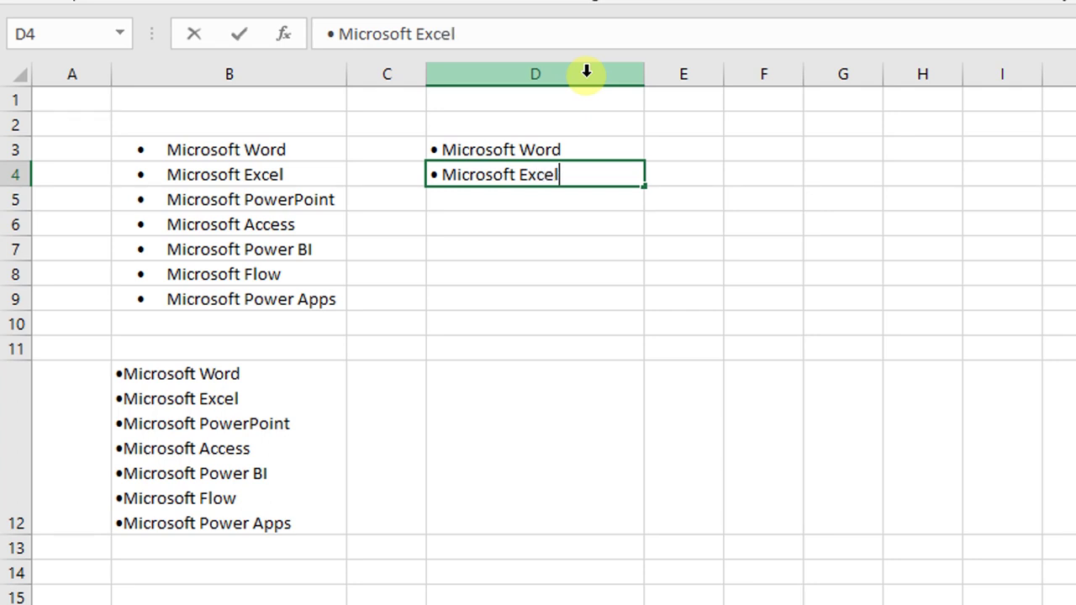
key("Return")
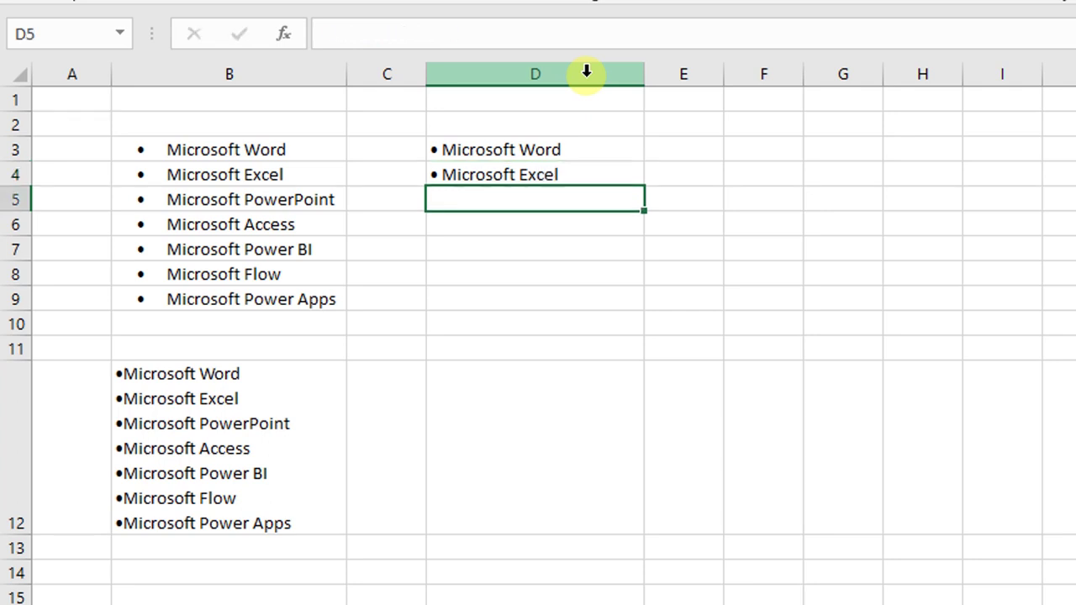
- Enter bulleted '• Microsoft PowerPoint' in D5
type("•")
type("M")
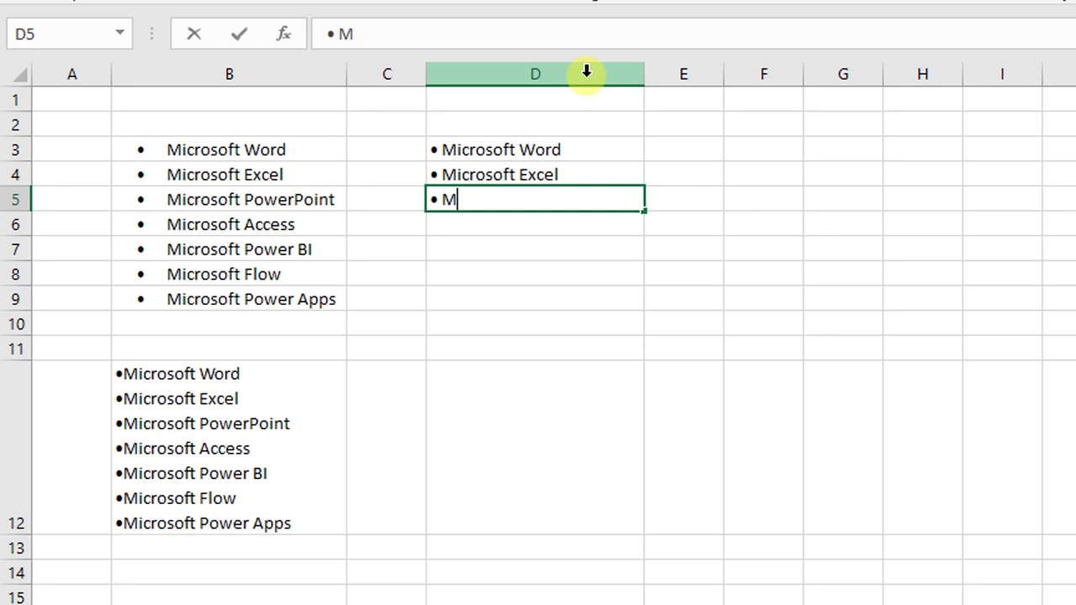
type("icro")
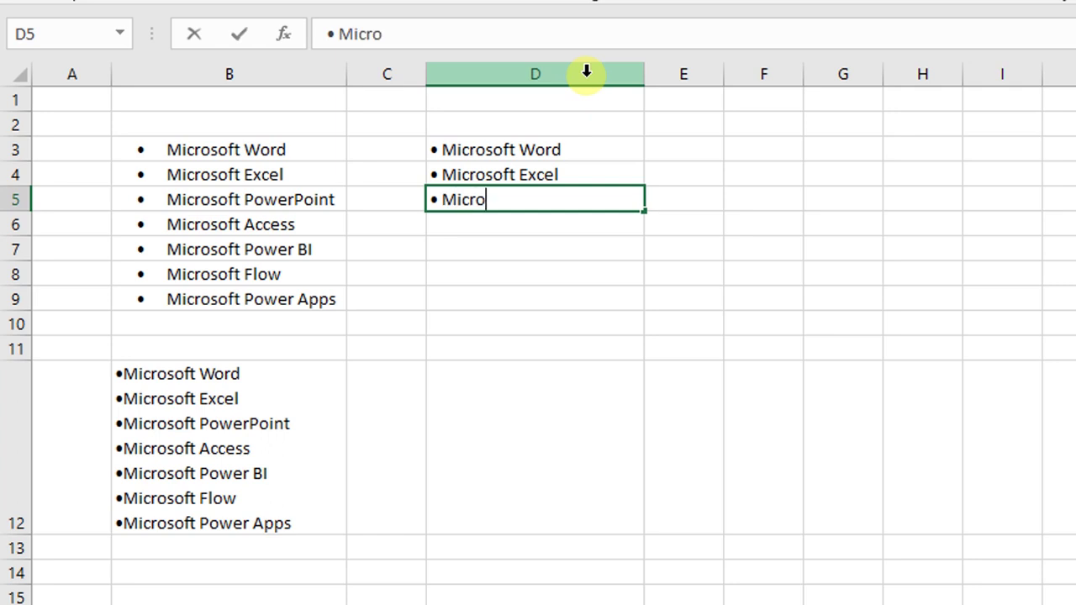
type("soft P")
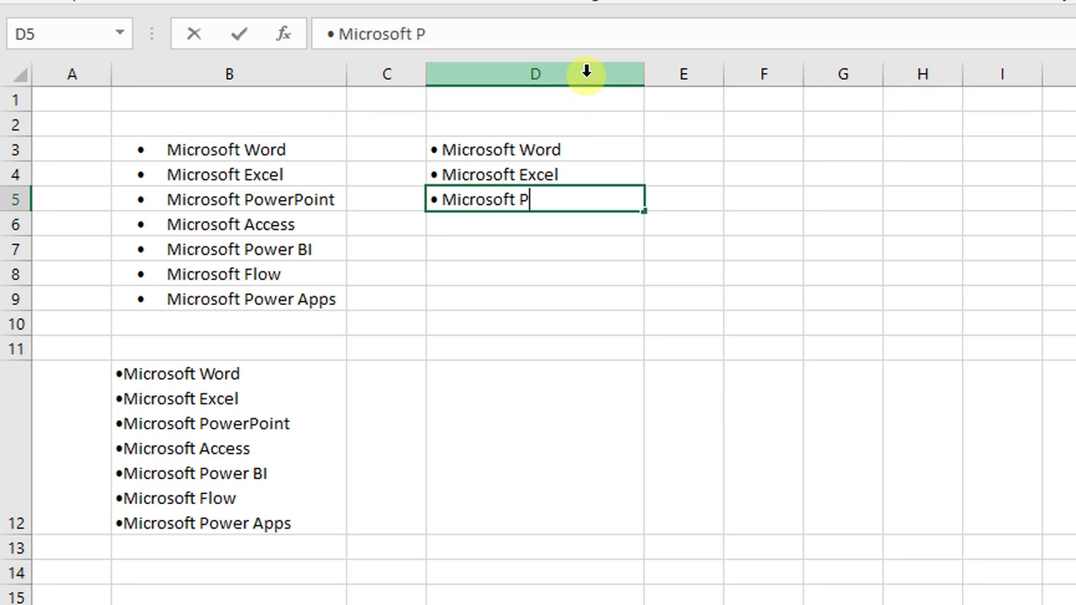
type("owerPoin")
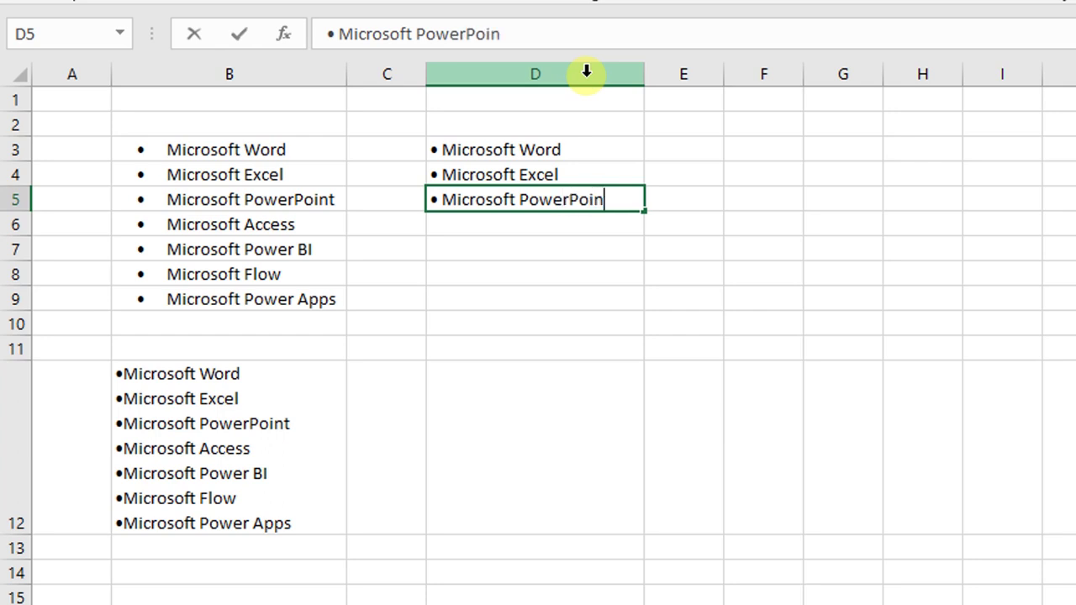
type("t")
key("Return")
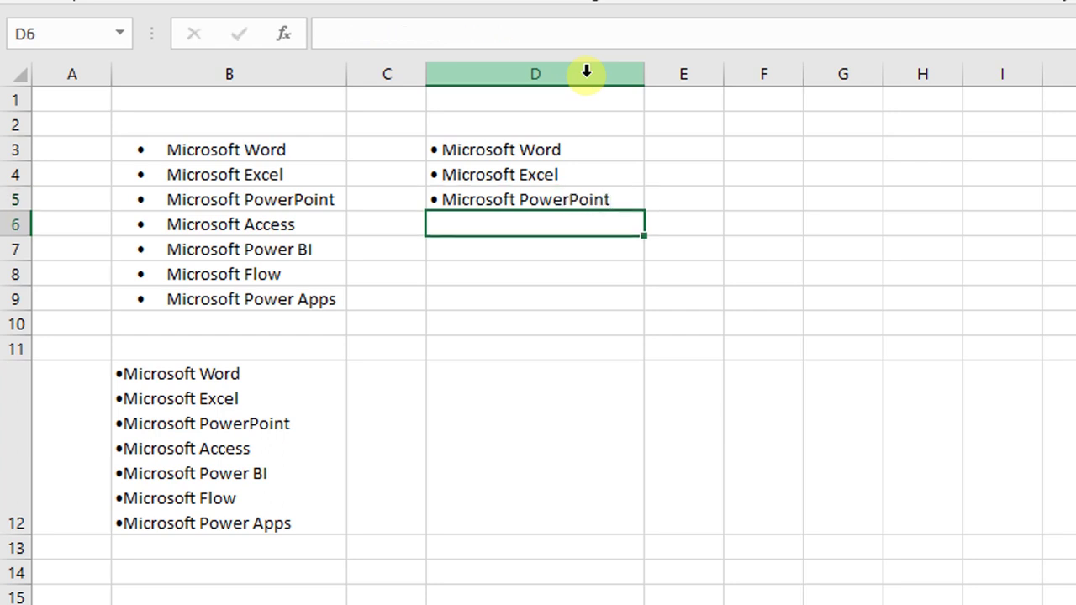
key("Up")
key("Up")
key("Up")
key("Down")
key("Down")
key("Up")
key("Up")
key("Up")
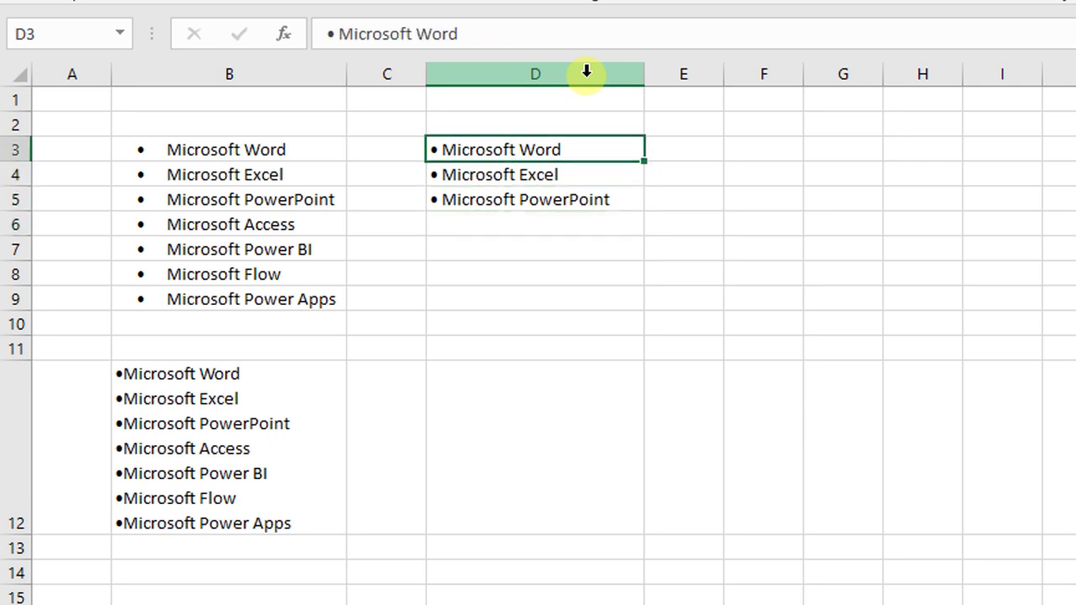
key("Down")
key("Down")
key("Down")
key("Down")
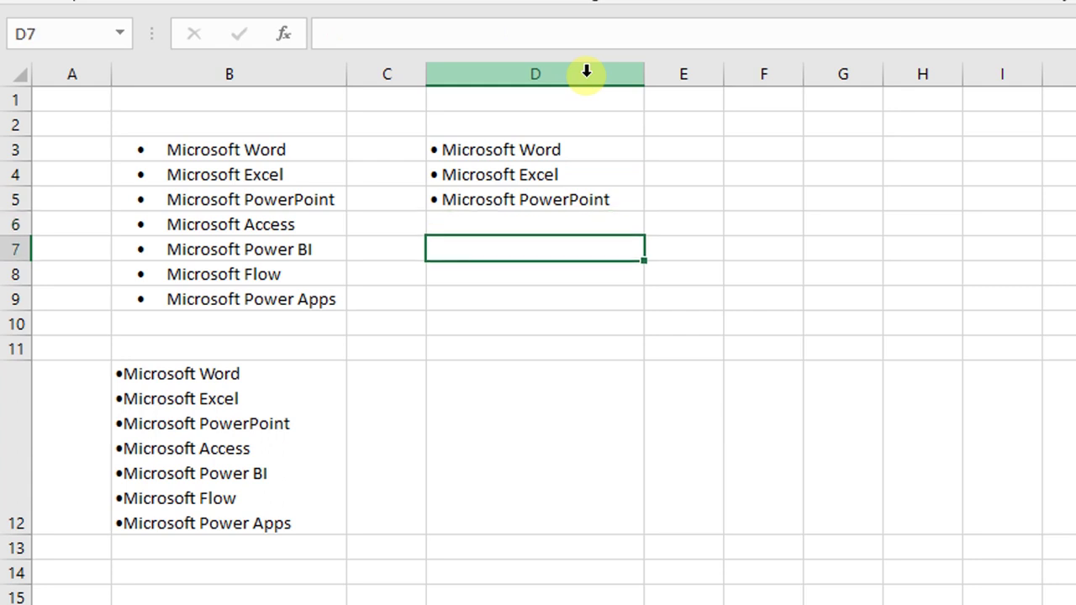
- Enter Microsoft Power BI in D7 with a ♣ club symbol as its bullet
type("◘")
key("BackSpace")
type("○")
key("Escape")
type("♣")
type("M")
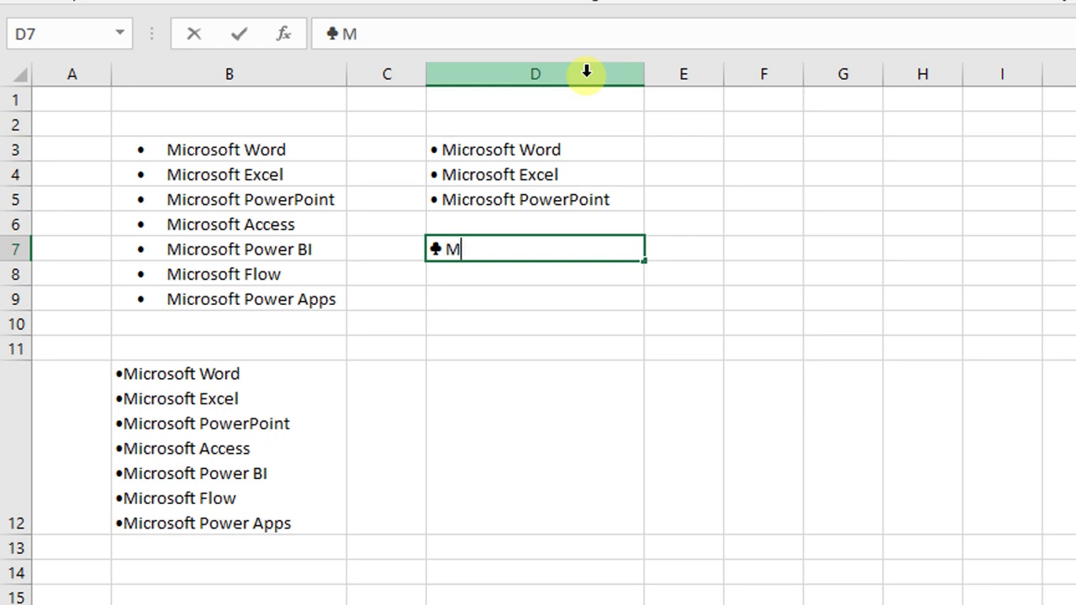
type("icrosoft P")
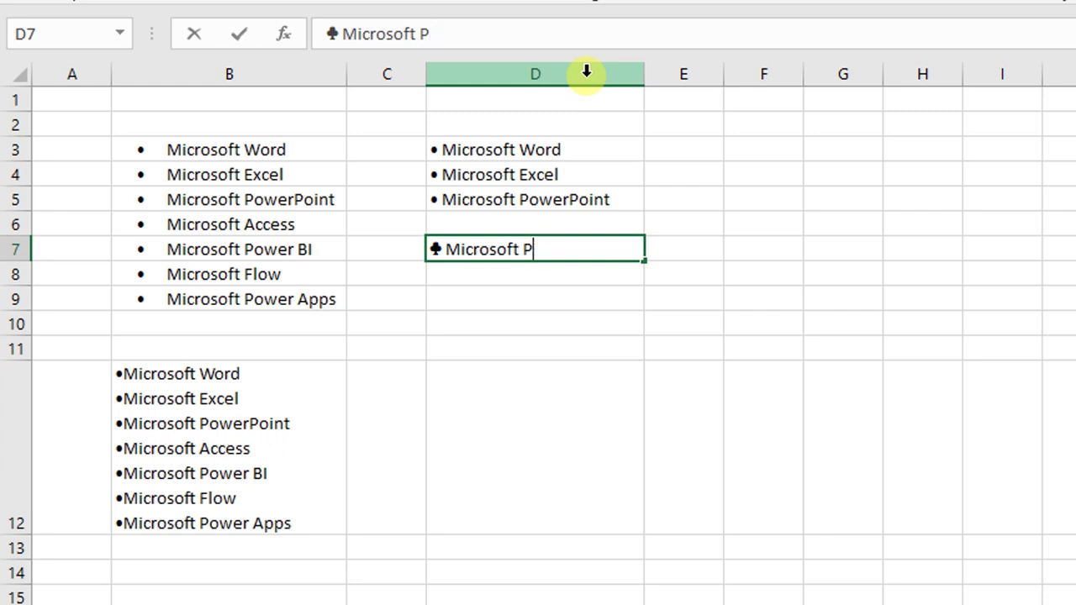
type("ower BI")
key("Return")
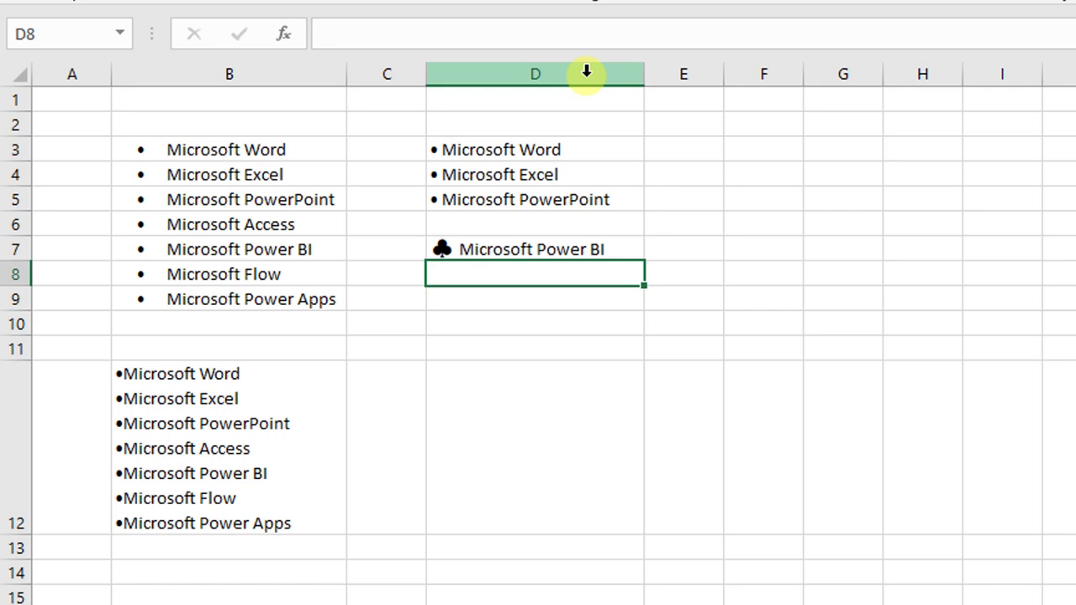
key("Down")
key("Down")
key("Down")
key("Down")
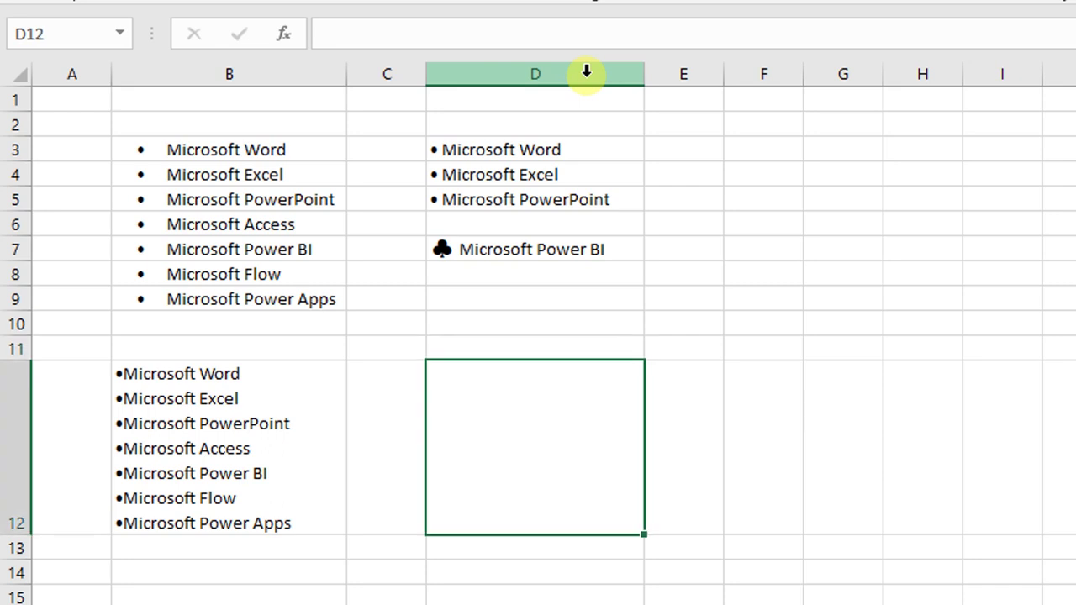
- Type '• Microsoft Word' and 'Microsoft Excel' on two lines in D12 using Alt+Enter
type("• Microsof")
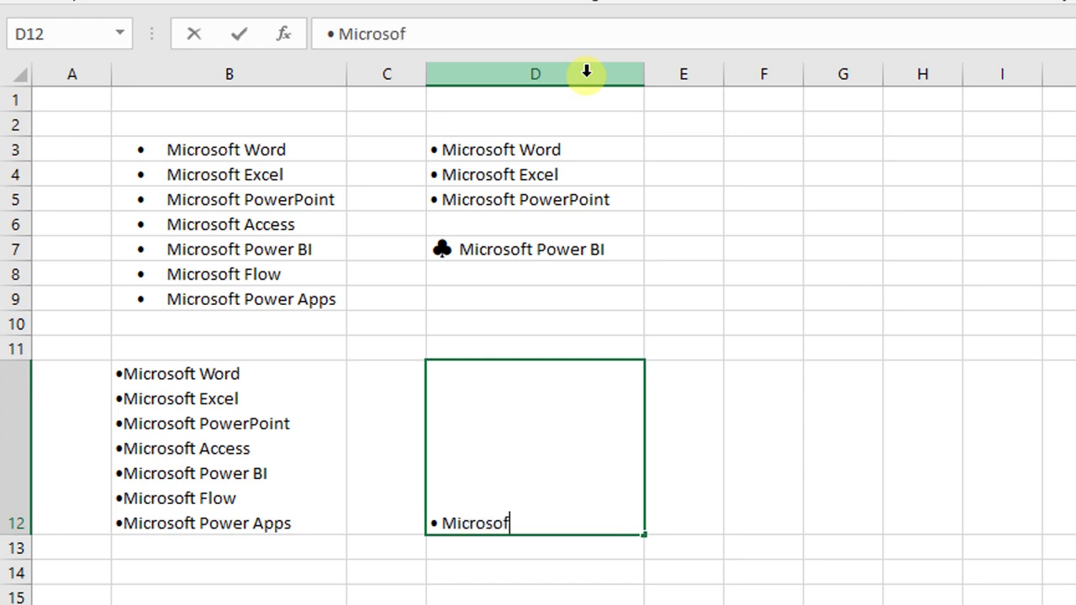
type("t Word")
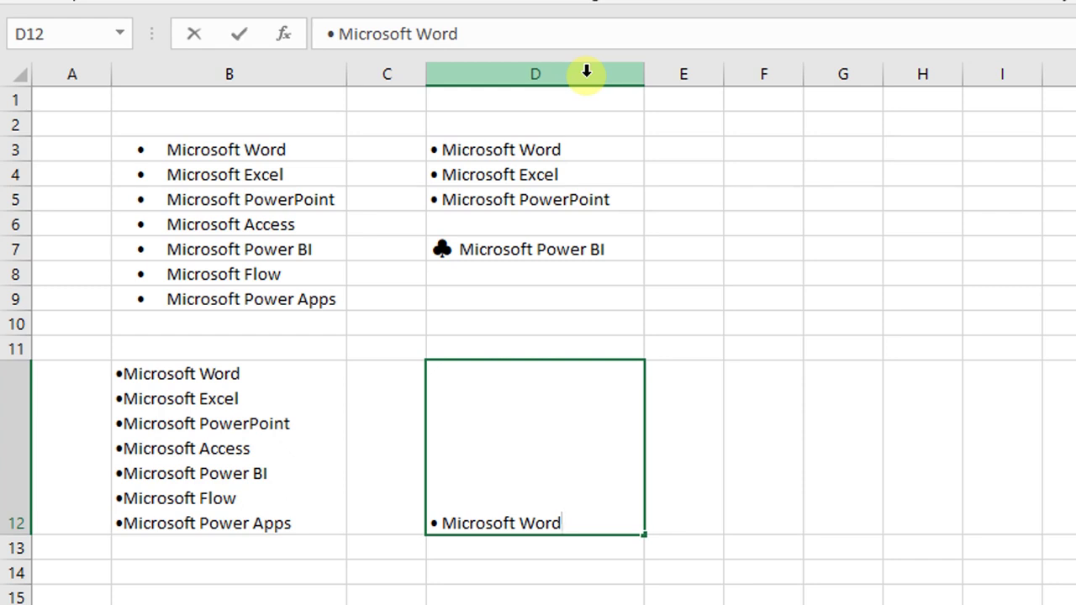
key("alt+Return")
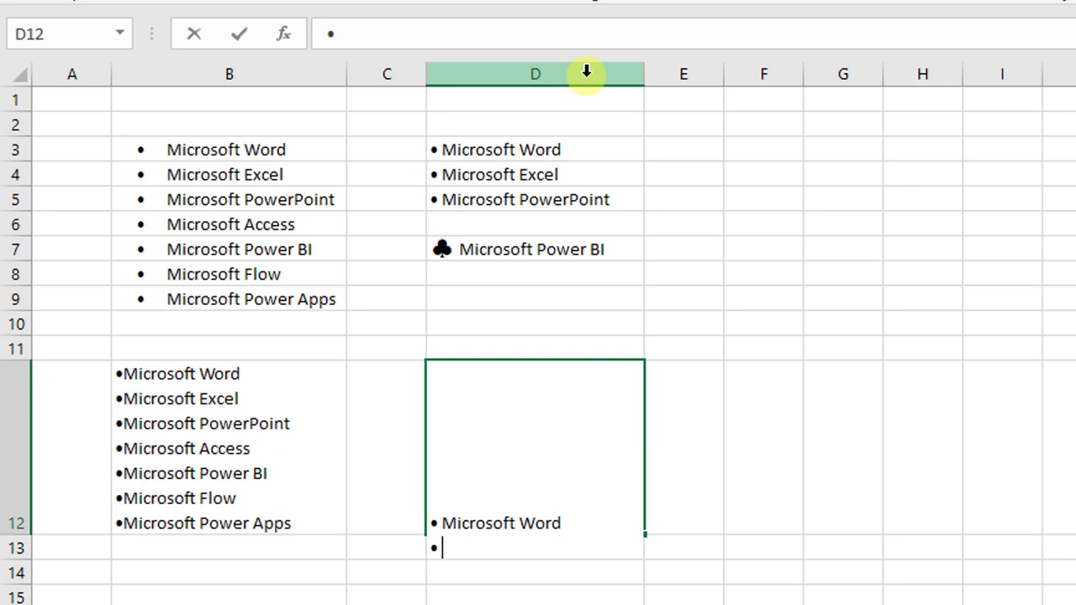
type("Microsoft W")
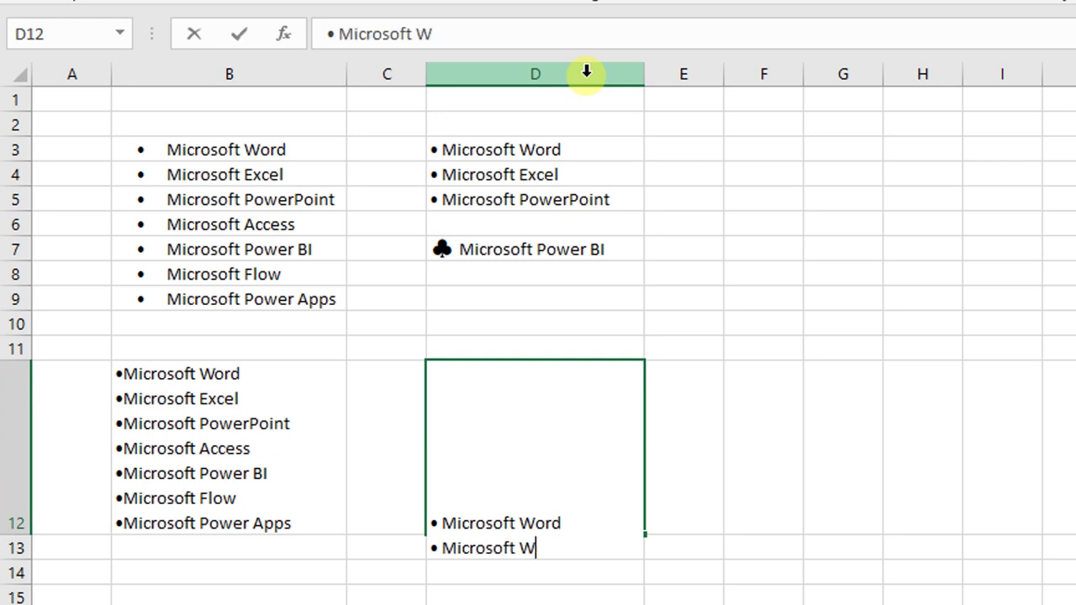
key("BackSpace")
type("Excel")
key("Return")
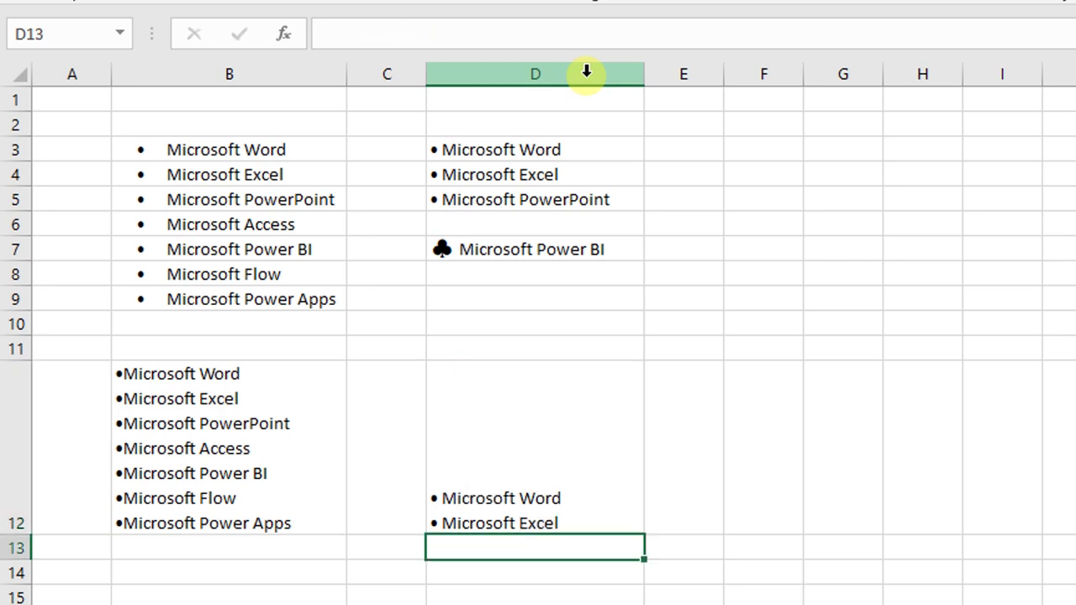
key("Up")
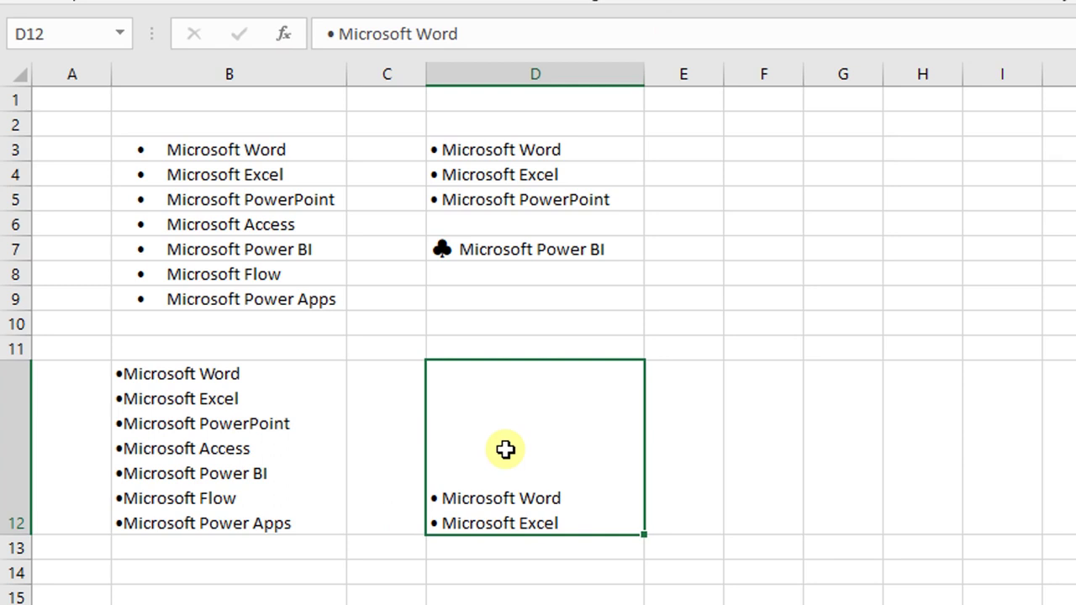
scroll(504, 449, "down", 3)
left_click(319, 400)
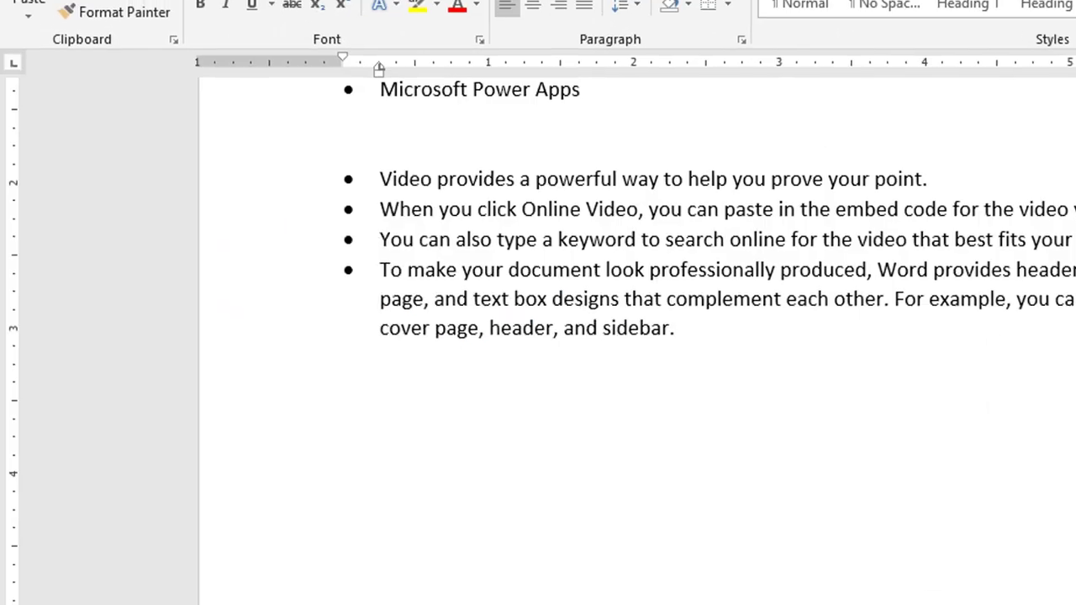
- Select and copy the four bulleted sample paragraphs about video in Word
left_click_drag(353, 215, 611, 432)
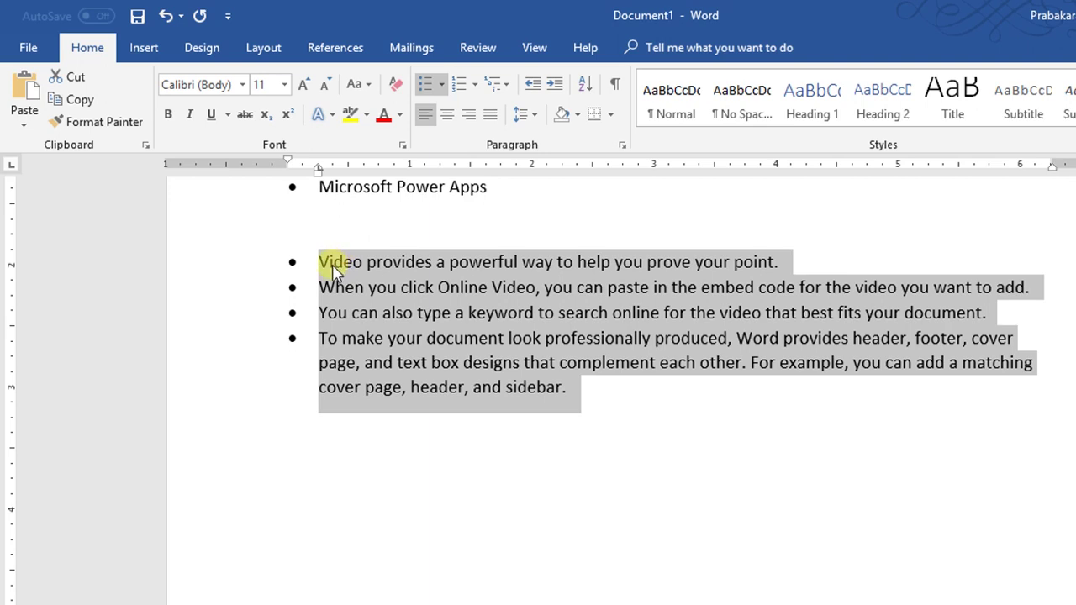
left_click(326, 265)
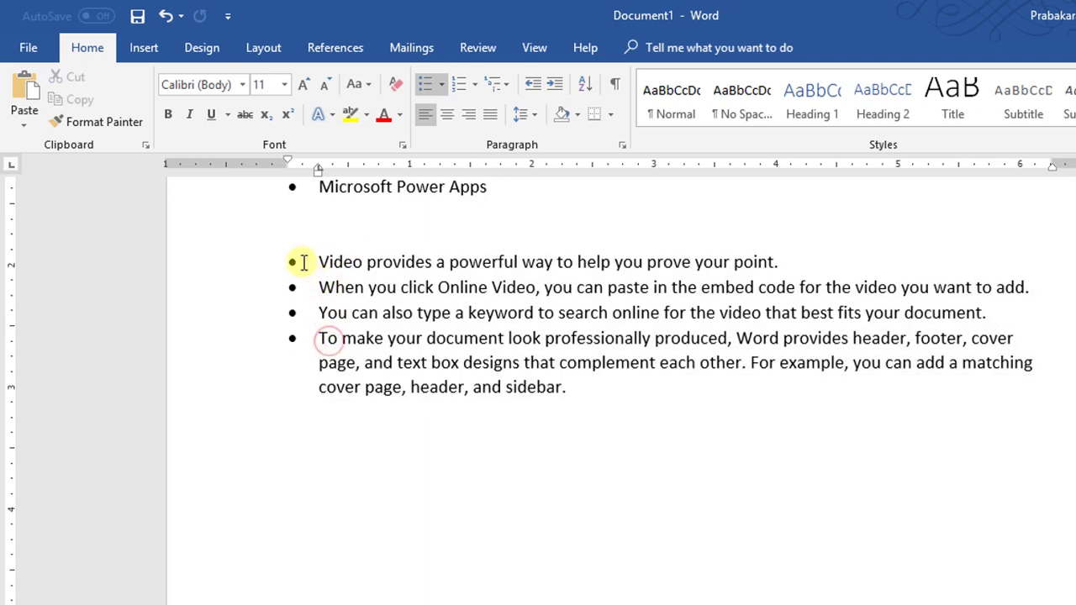
left_click_drag(269, 258, 252, 391)
key("ctrl+c")
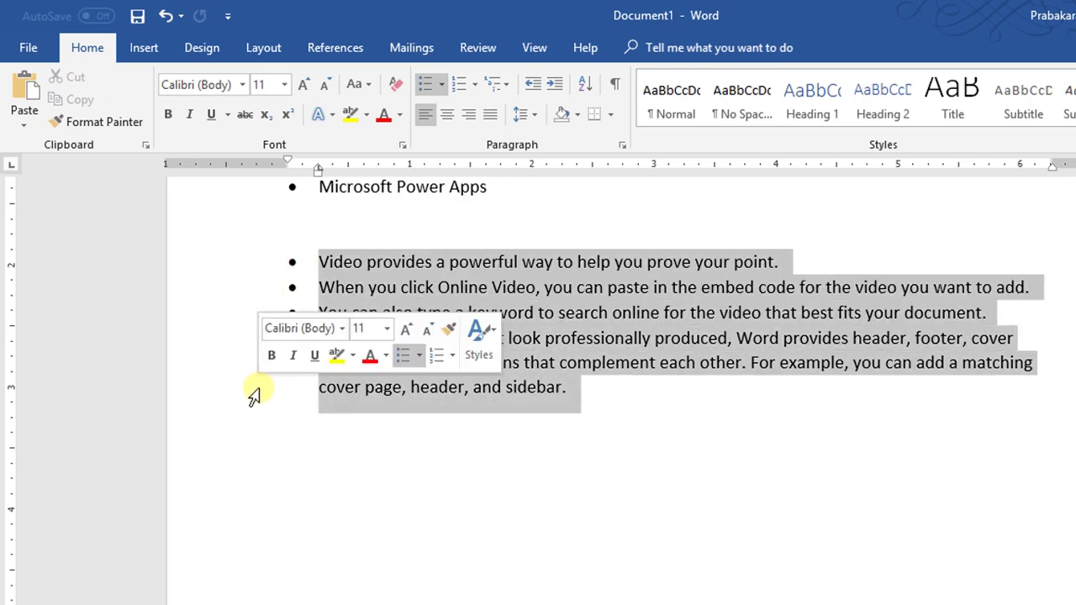
- Paste the four Word paragraphs into B16:B19 and apply Wrap Text to them
key("alt+Tab")
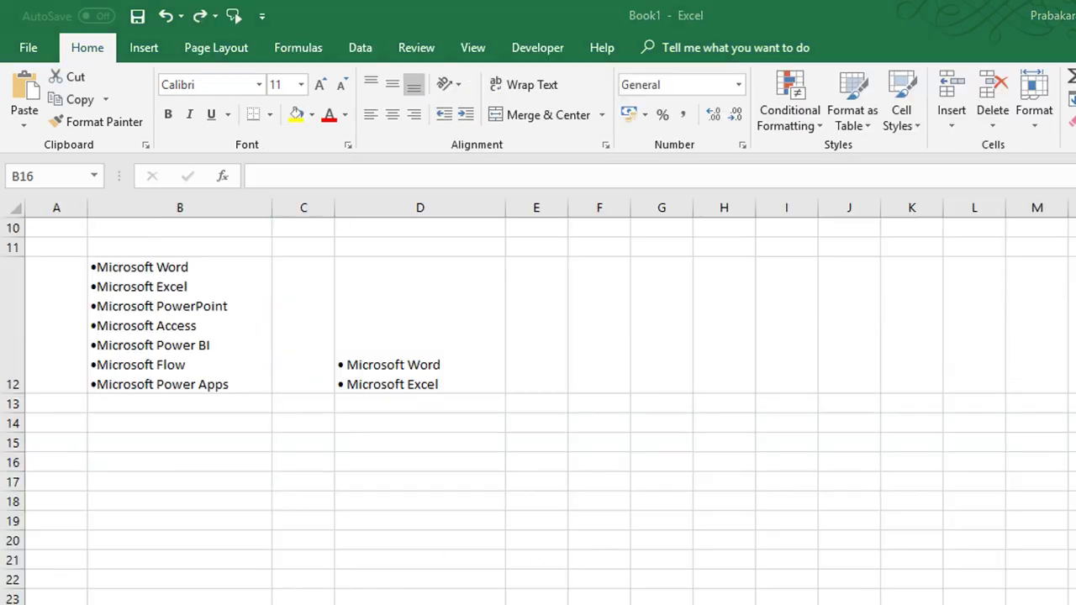
key("ctrl+v")
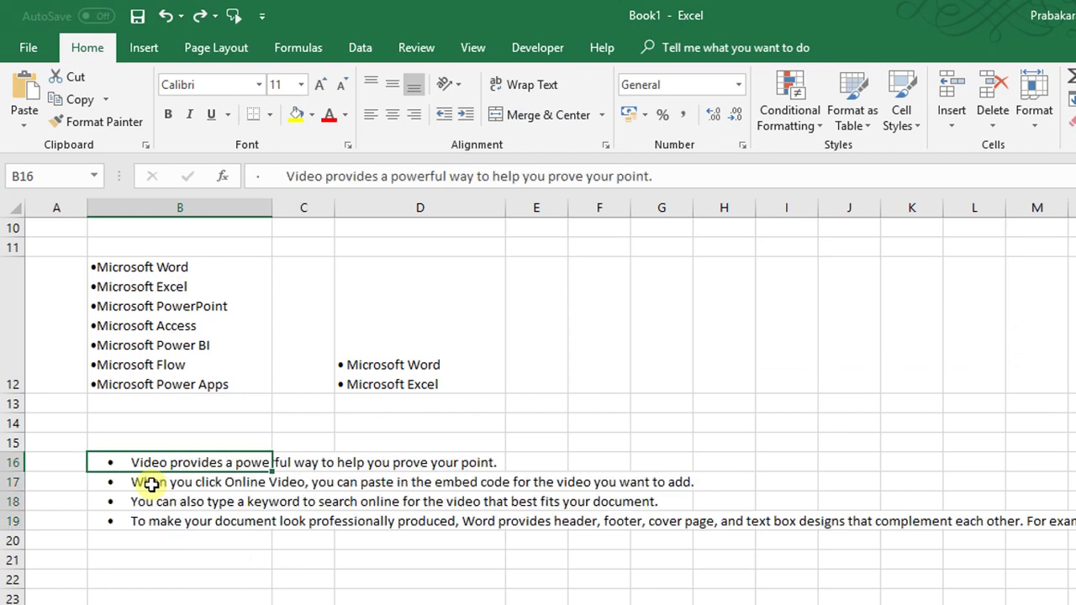
left_click(152, 558)
left_click(138, 461)
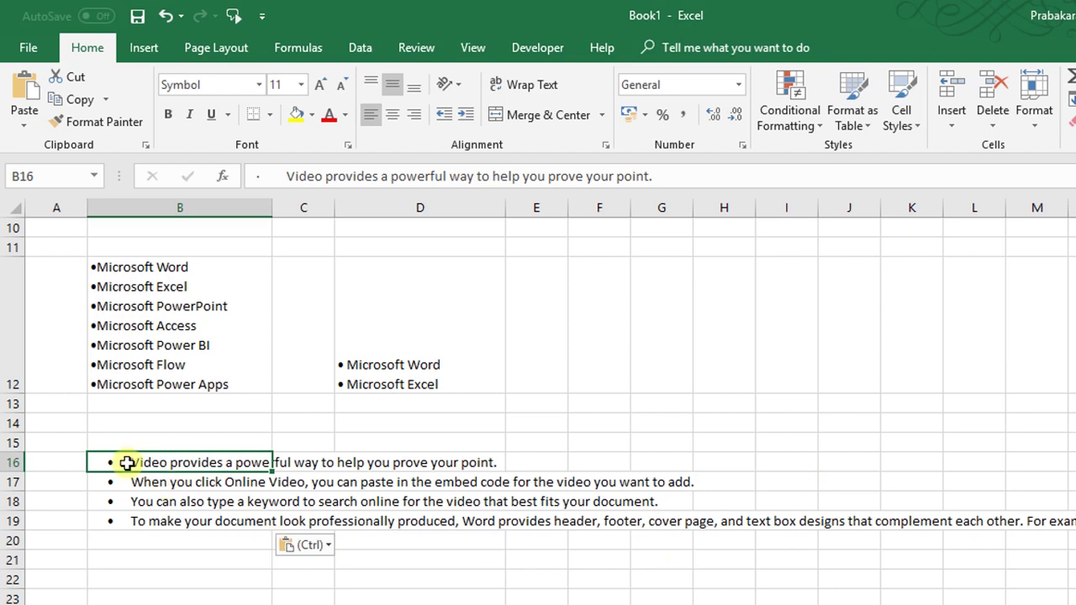
left_click_drag(126, 462, 113, 521)
left_click(155, 572)
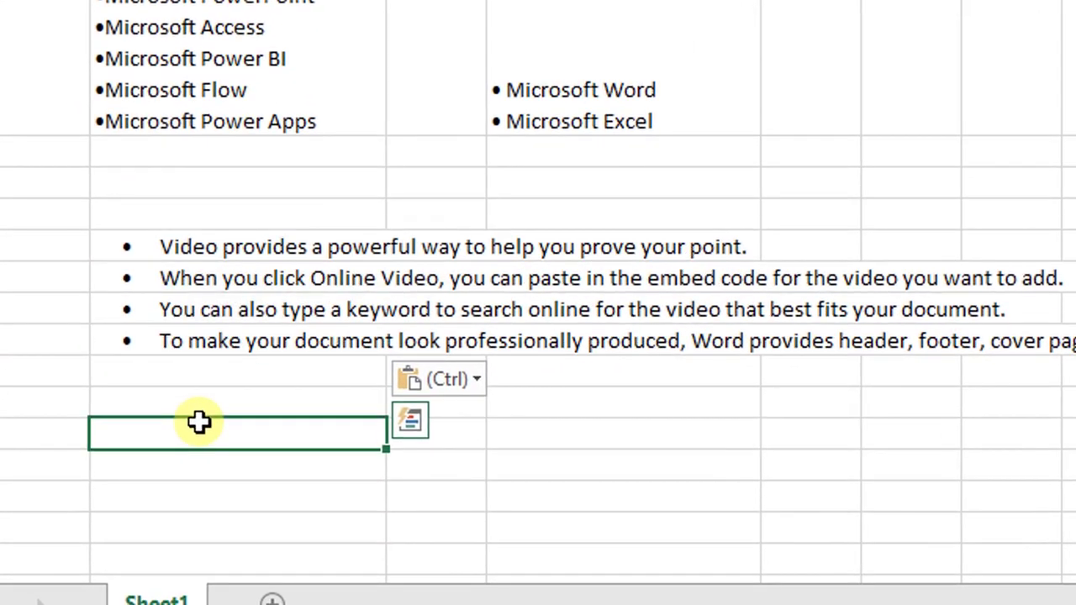
left_click_drag(312, 250, 299, 339)
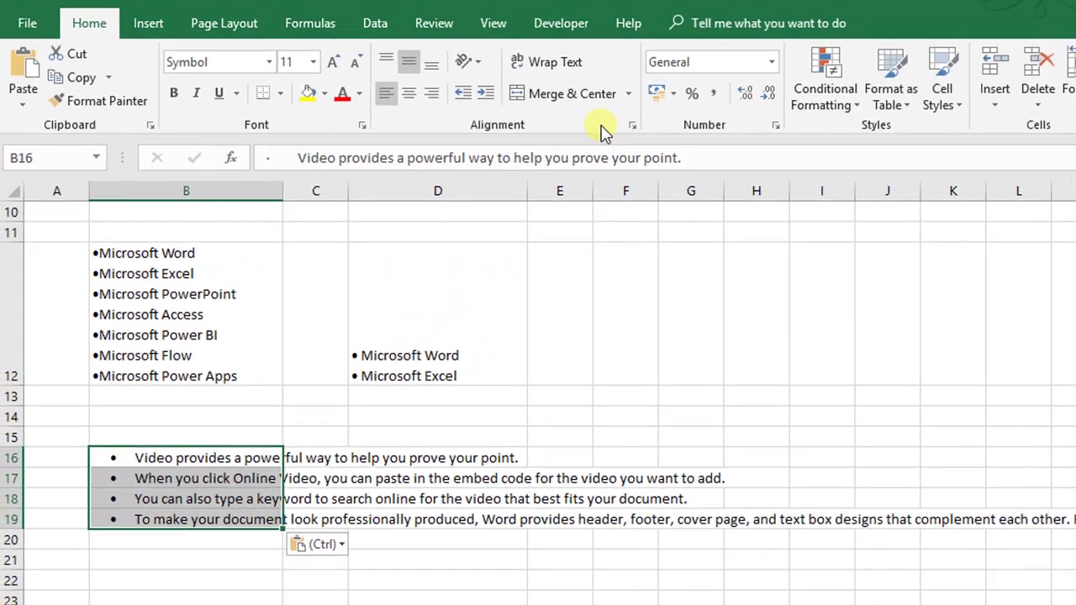
left_click(548, 63)
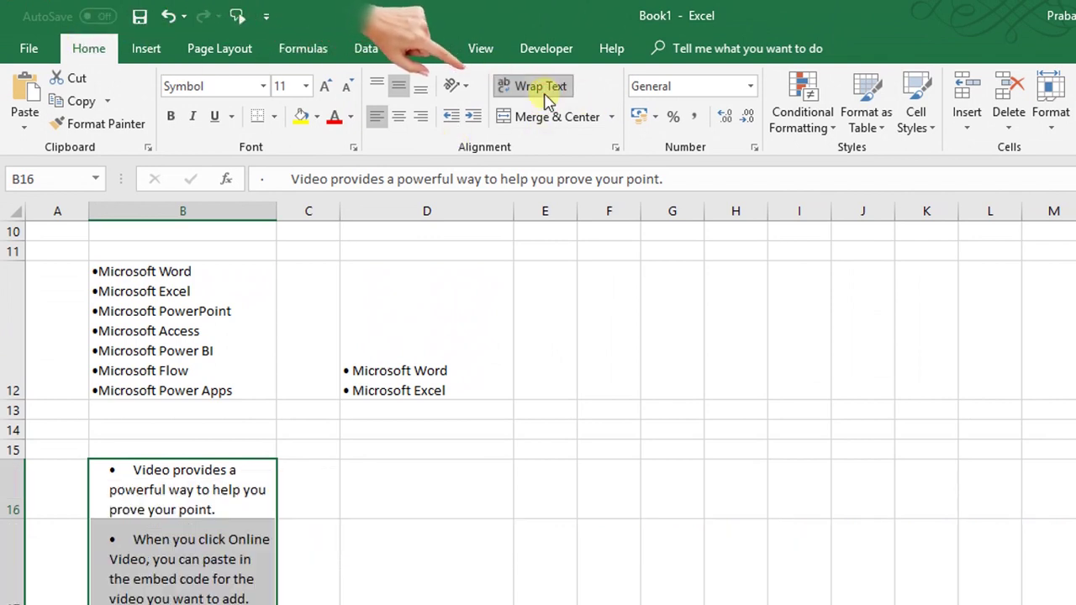
- Widen column B and autofit rows 16–19 to fit the wrapped bulleted paragraphs
scroll(345, 504, "down", 2)
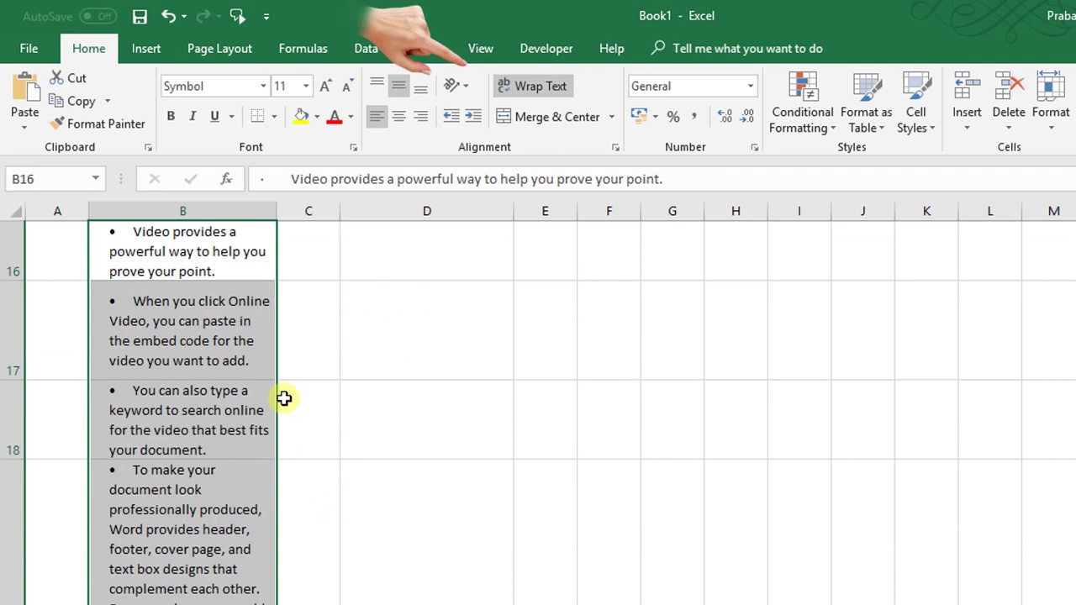
scroll(284, 398, "up", 2)
left_click_drag(277, 213, 375, 221)
key("ctrl+a")
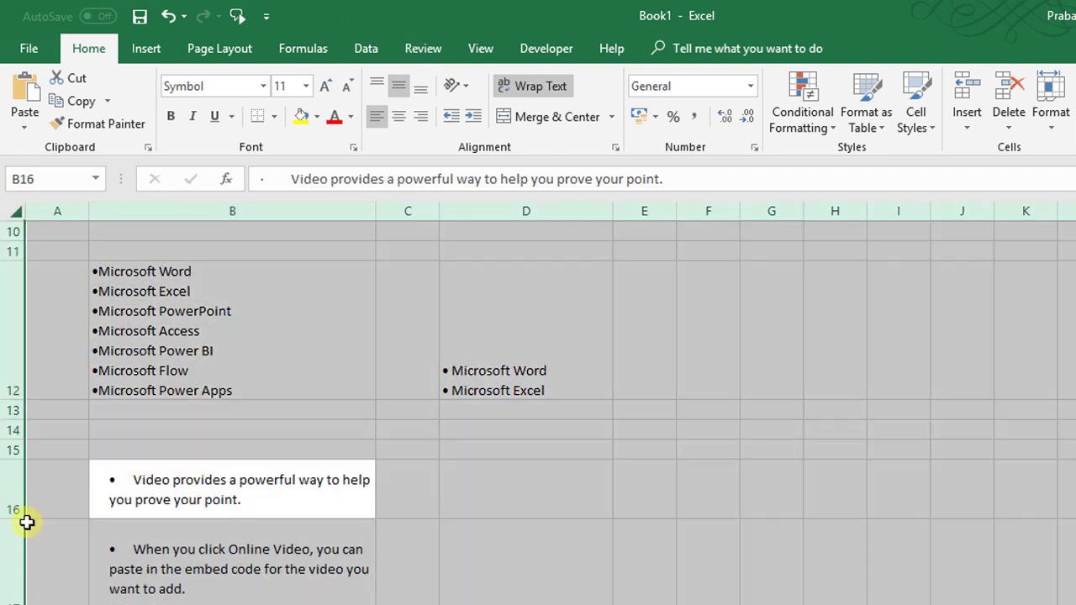
left_click(137, 478)
left_click_drag(12, 493, 11, 554)
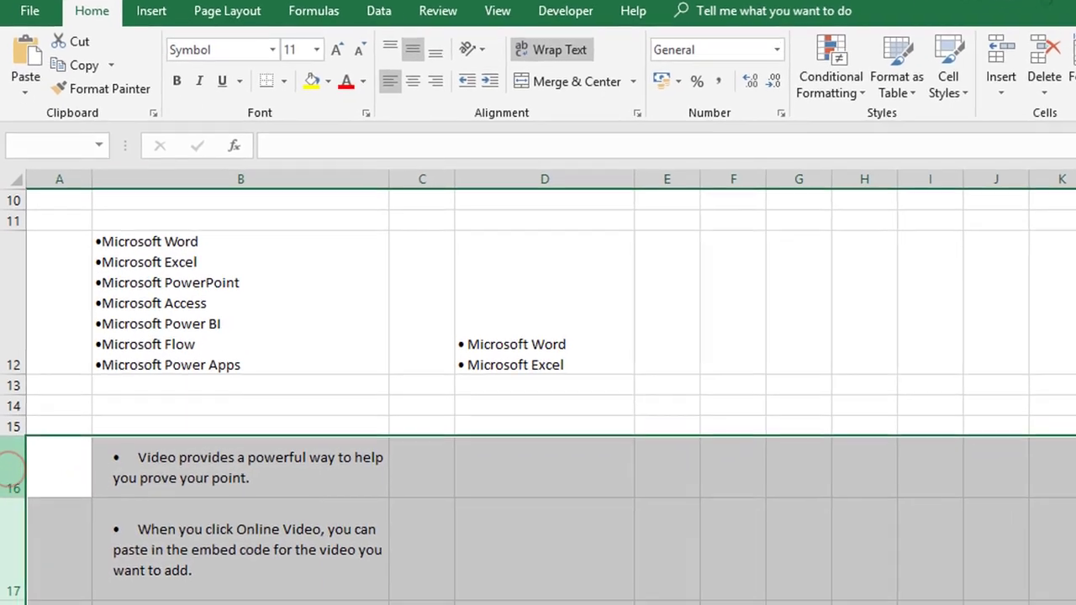
left_click_drag(9, 466, 10, 597)
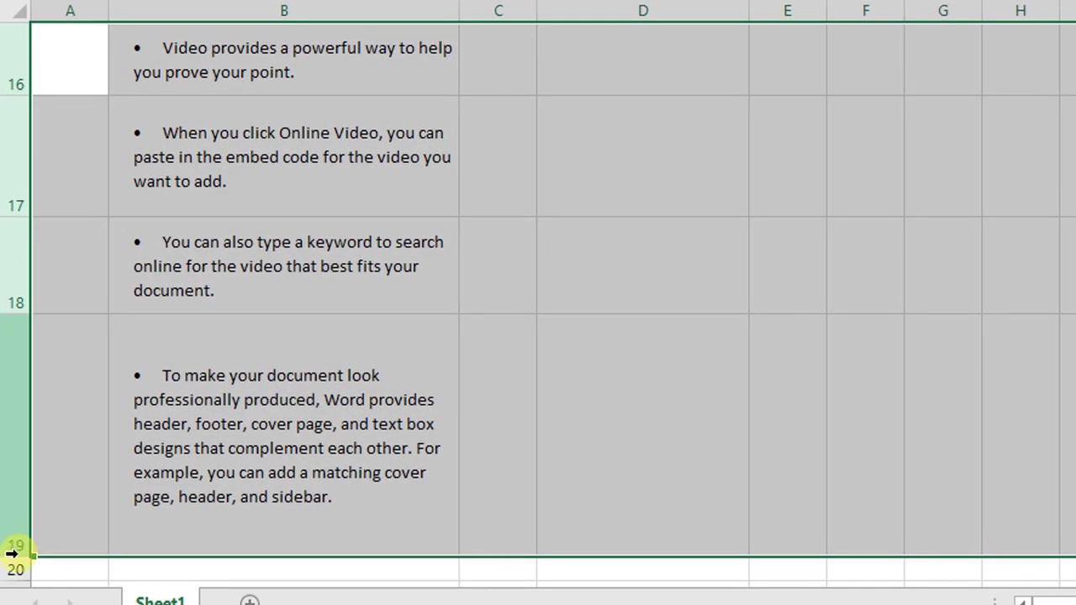
double_click(11, 555)
- Reselect B16, then switch to the Word document and clear its paragraph selection
scroll(223, 346, "up", 2)
left_click(223, 344)
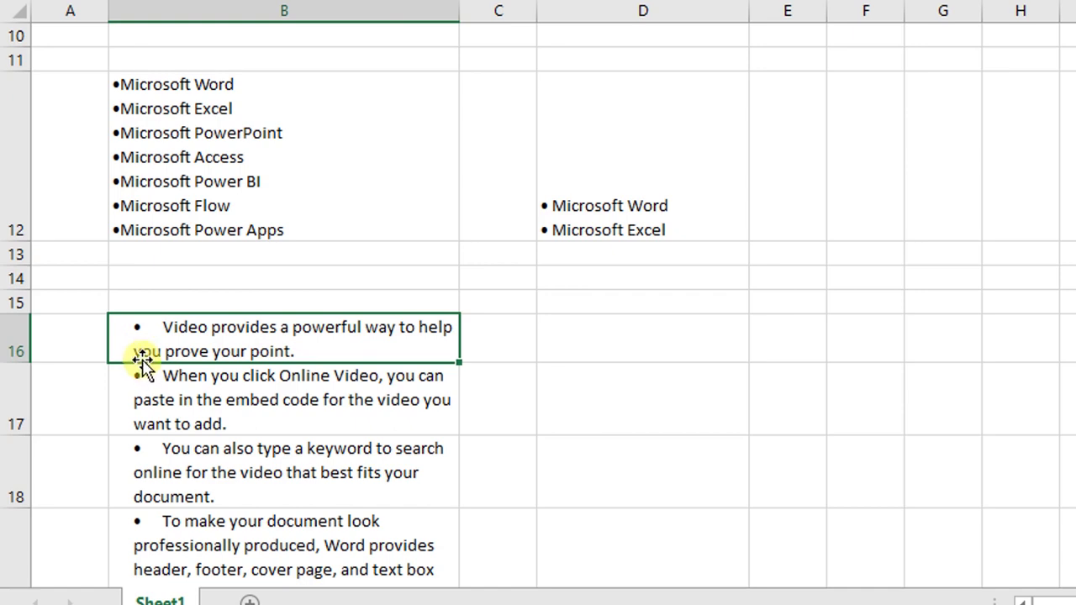
key("alt+Tab")
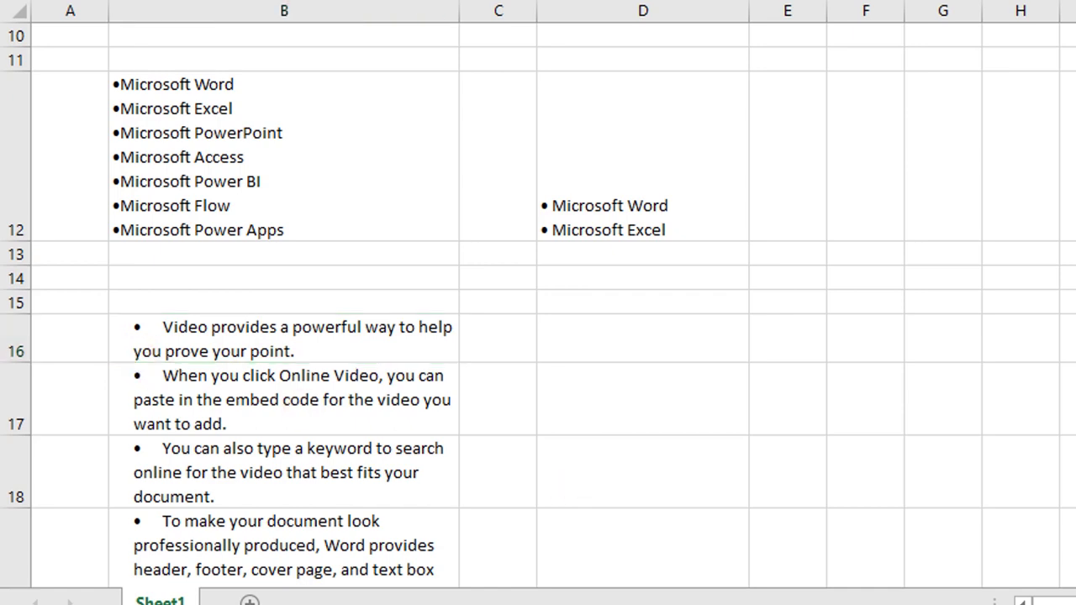
left_click(417, 110)
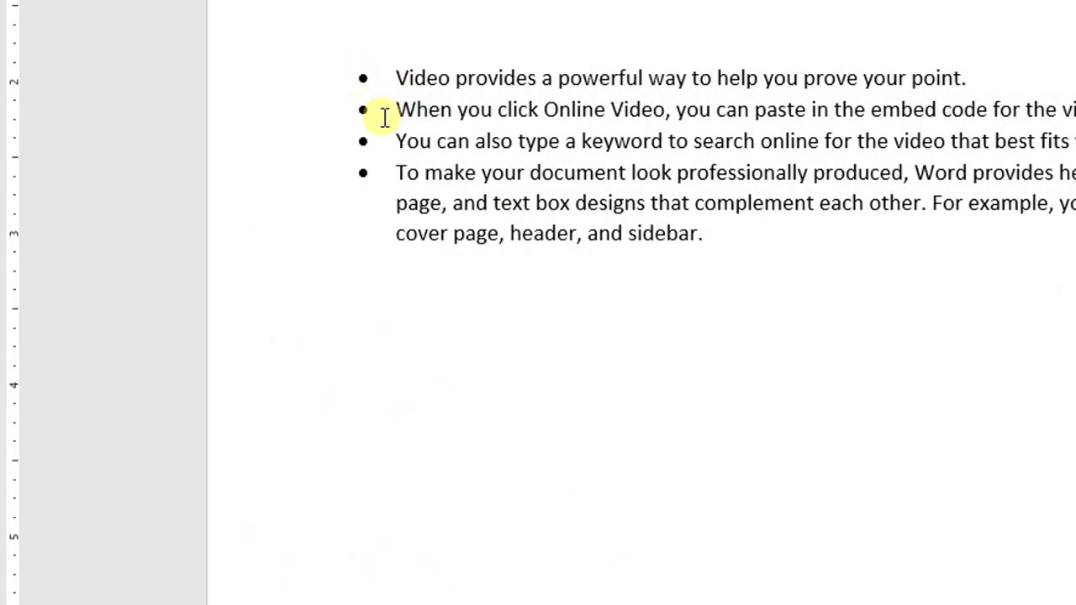
- Select the four paragraphs in Word and turn their bullets off
left_click_drag(405, 174, 673, 238)
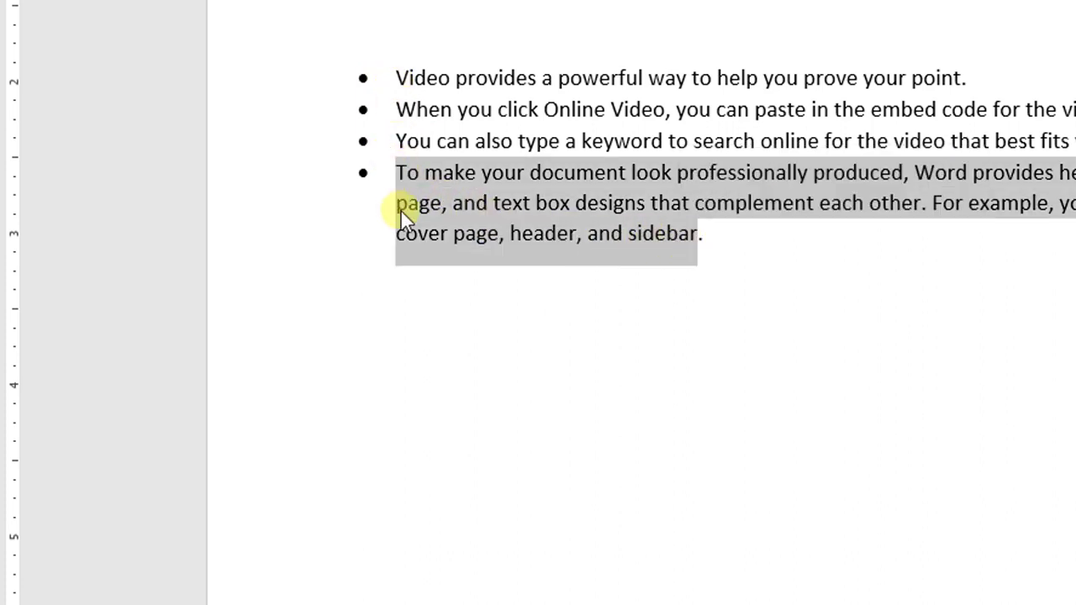
key("alt+Tab")
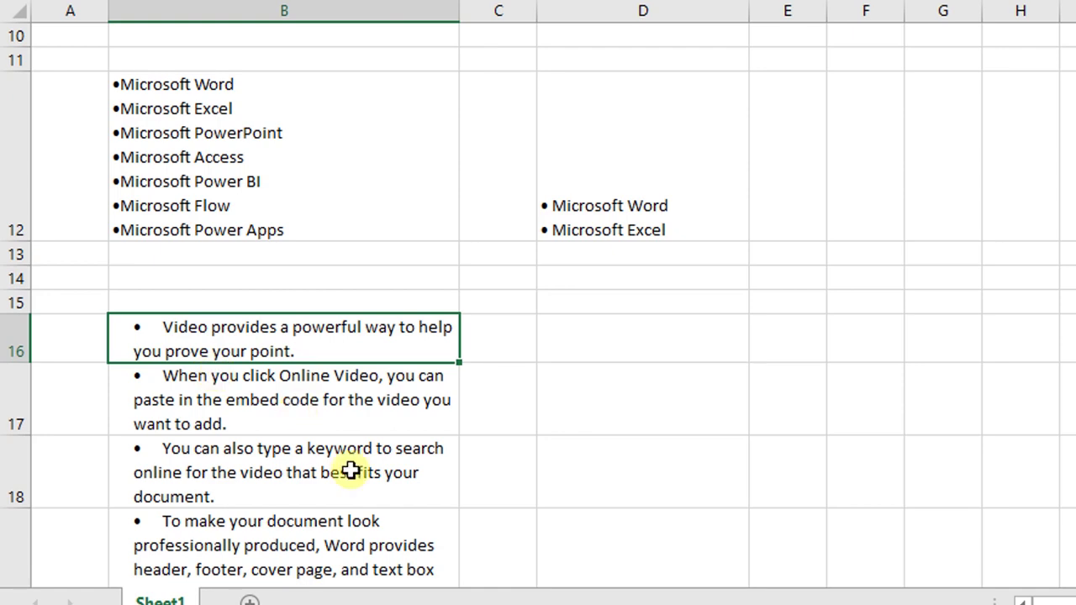
scroll(303, 413, "down", 1)
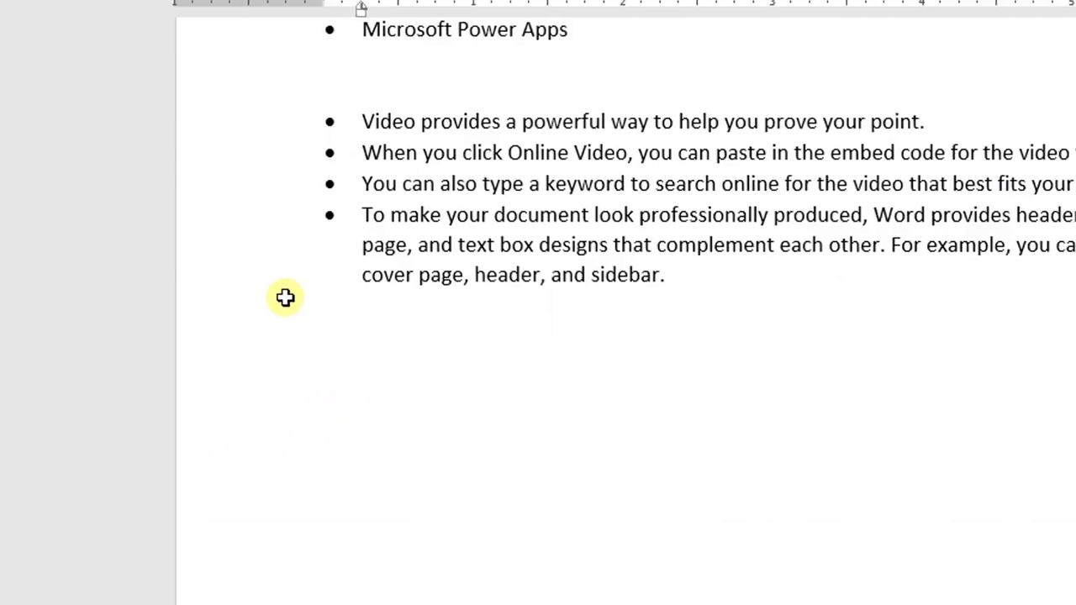
left_click_drag(286, 298, 652, 326)
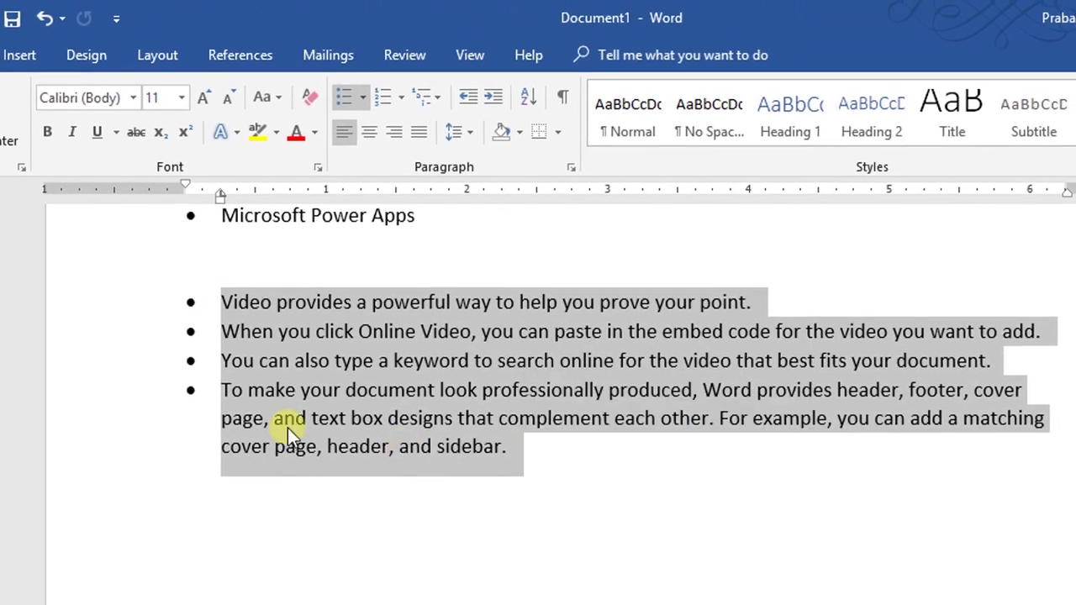
left_click_drag(217, 301, 532, 442)
key("ctrl+c")
left_click(342, 98)
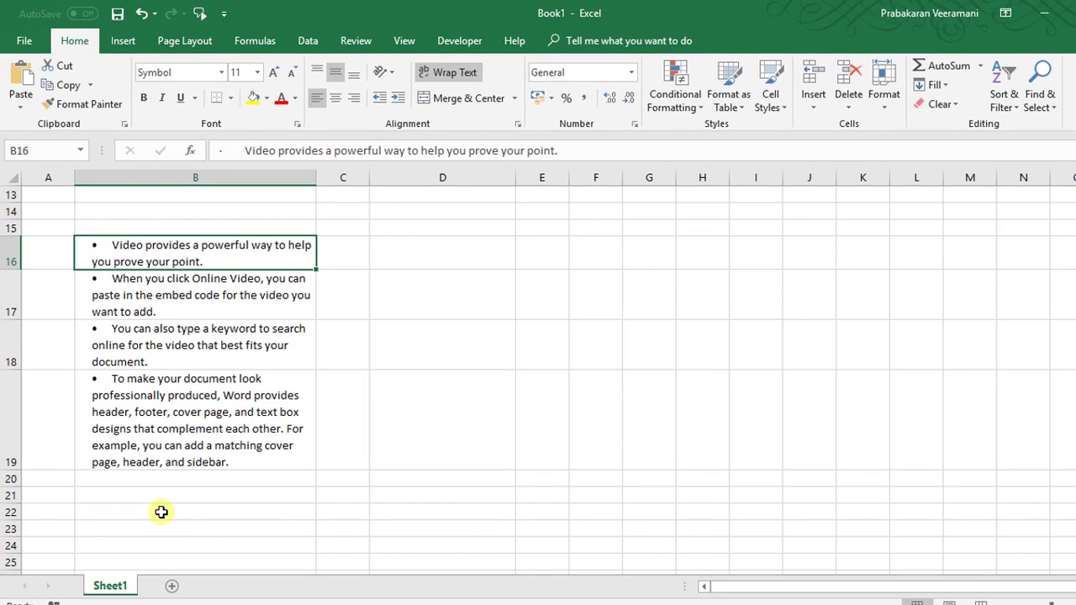
- Paste the four unbulleted sentences at B22 and wrap B22:B25 within column B
left_click(166, 507)
scroll(166, 496, "down", 1)
key("ctrl+v")
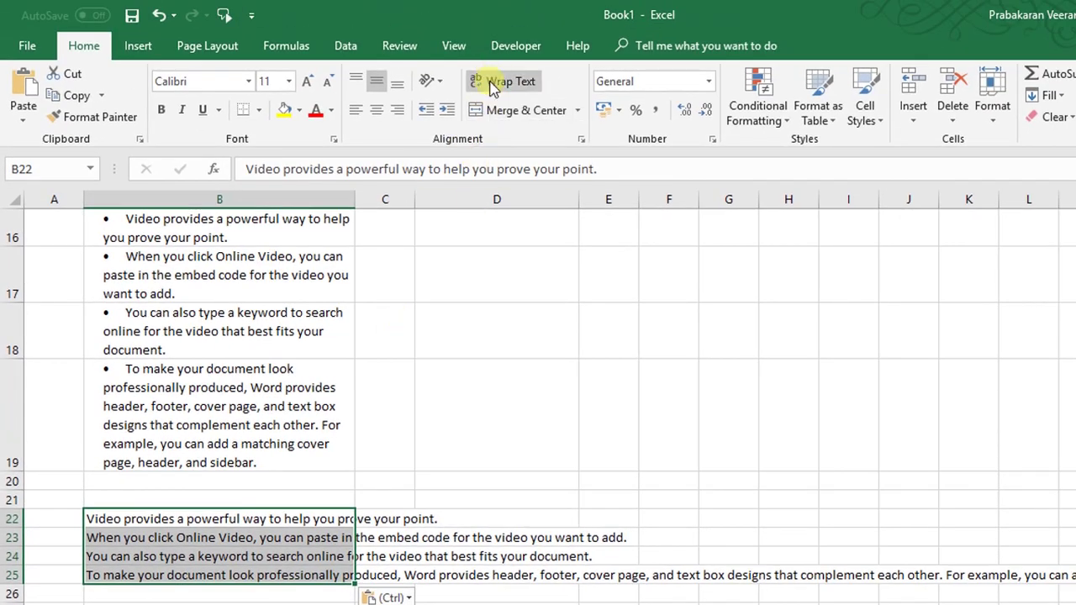
left_click(502, 81)
scroll(286, 521, "down", 1)
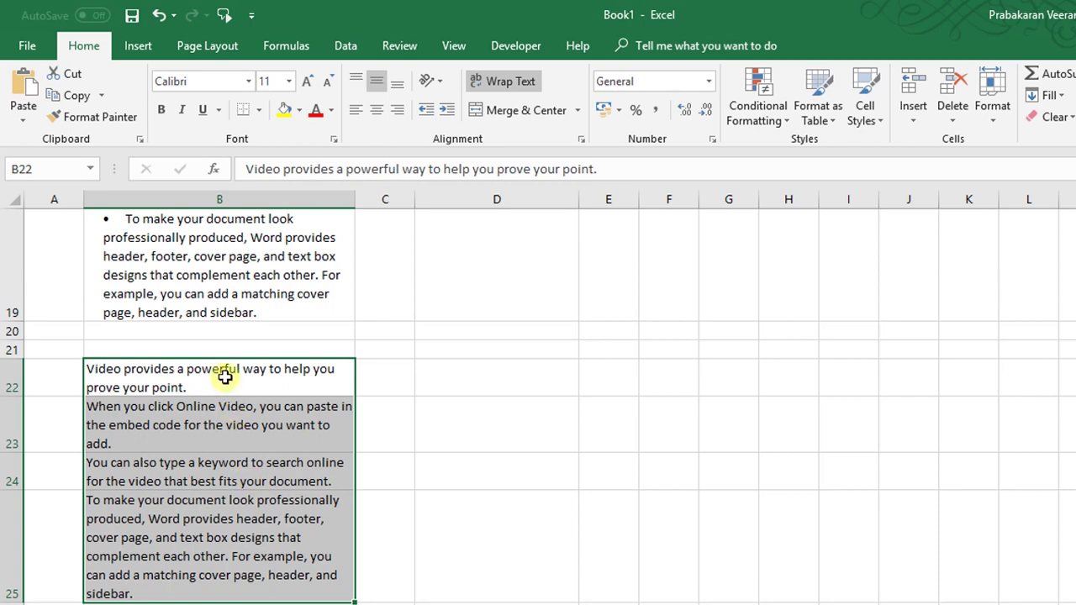
left_click_drag(221, 370, 225, 558)
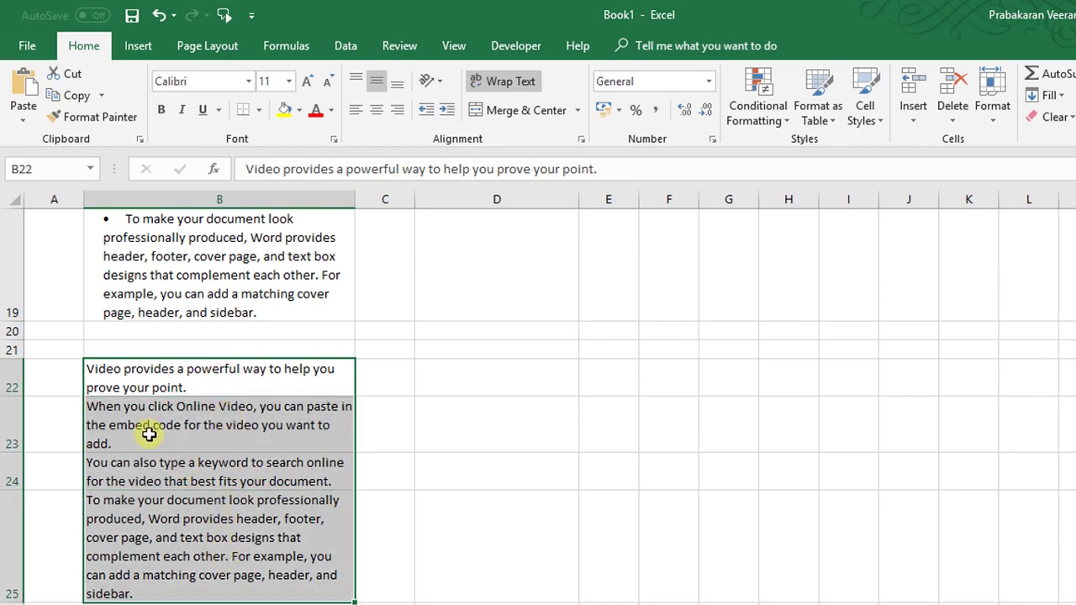
scroll(148, 434, "up", 1)
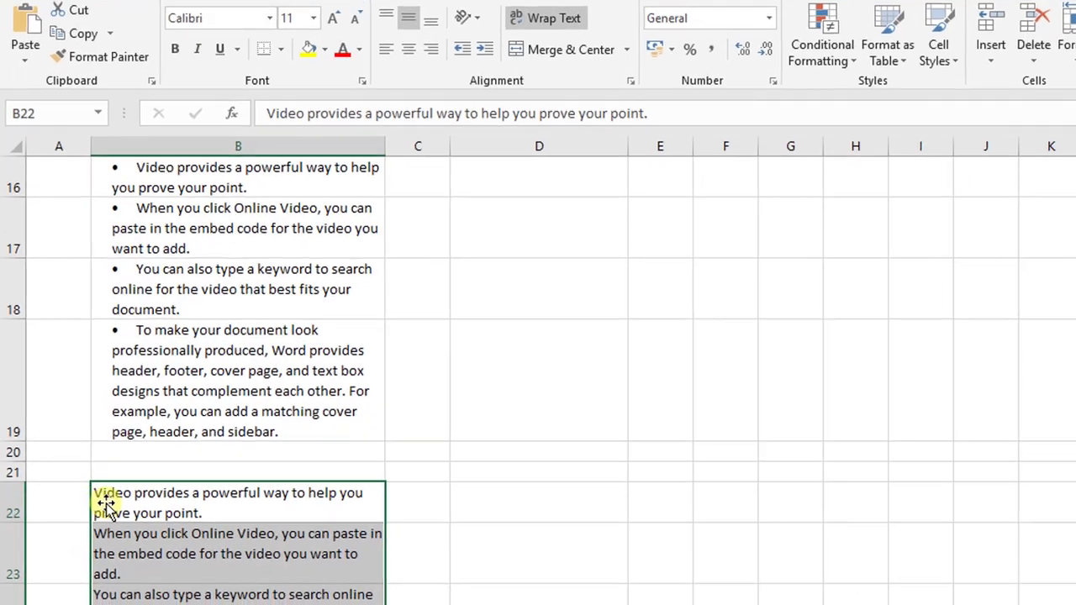
left_click(104, 528)
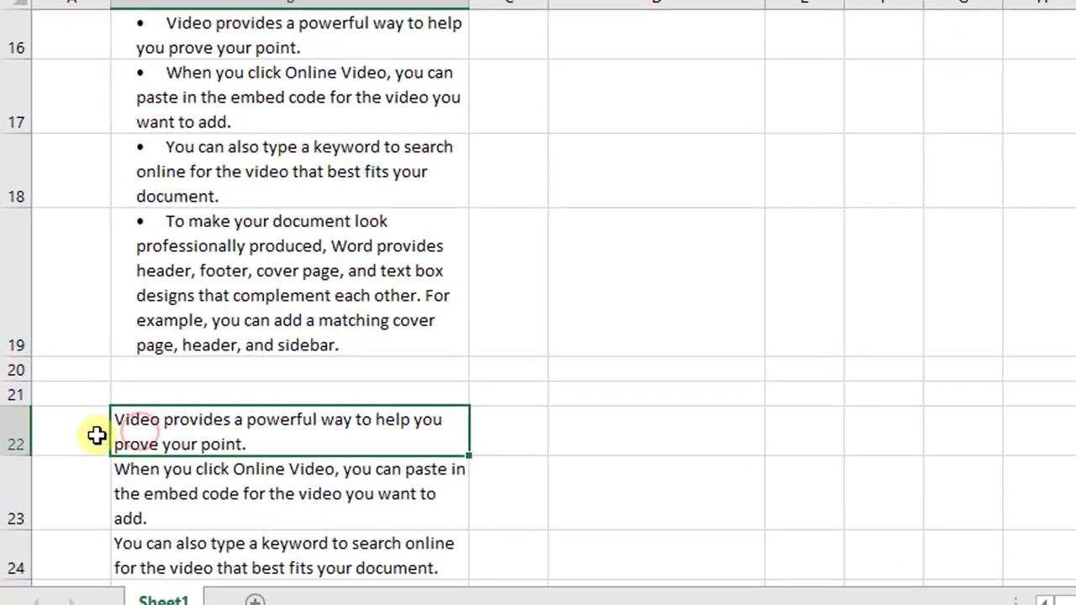
left_click(82, 469)
scroll(143, 378, "down", 3)
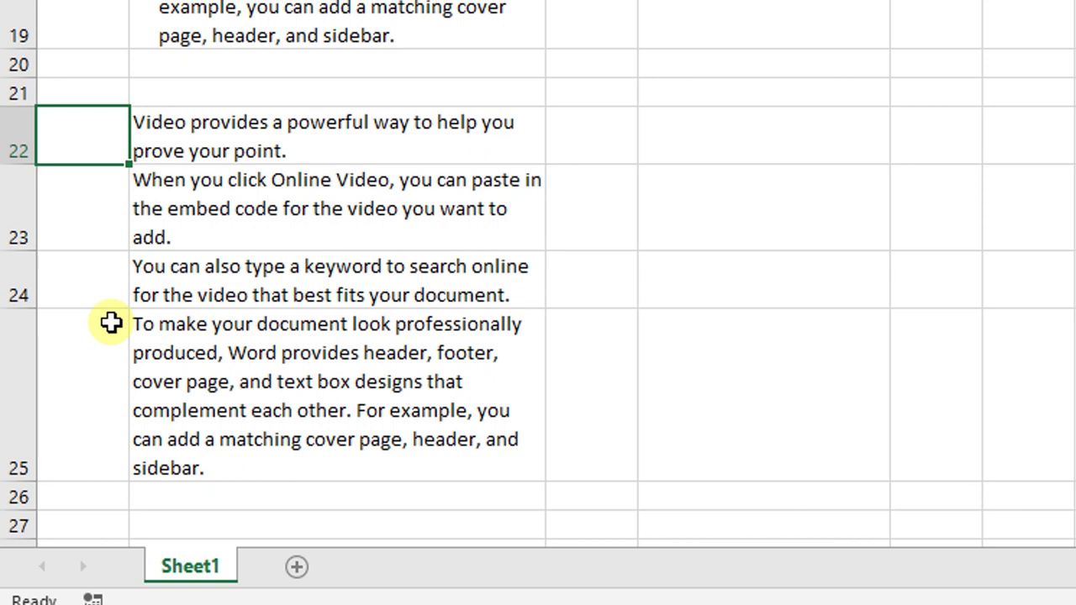
- Enter a • bullet in A22 and copy it down to A23:A25
type("•")
key("Return")
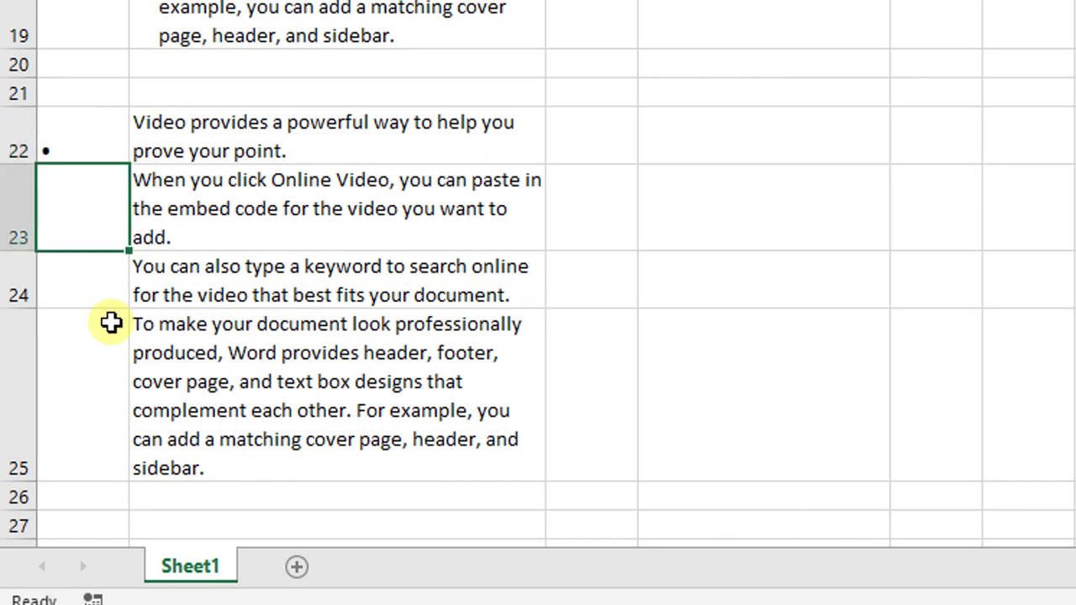
left_click(53, 132)
key("ctrl+c")
scroll(124, 212, "down", 2)
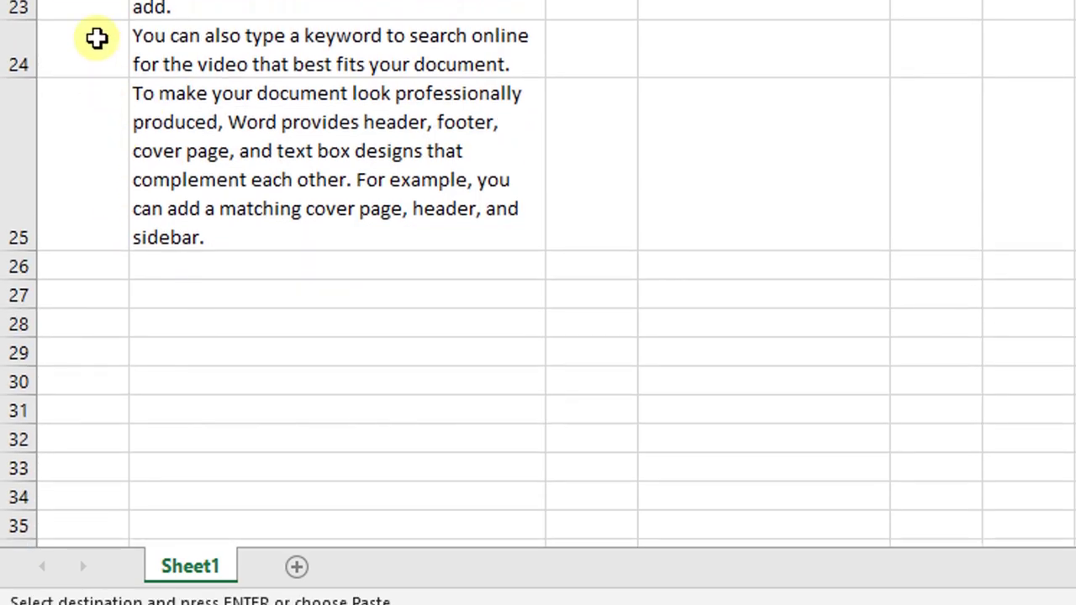
left_click_drag(96, 12, 79, 160)
key("ctrl+v")
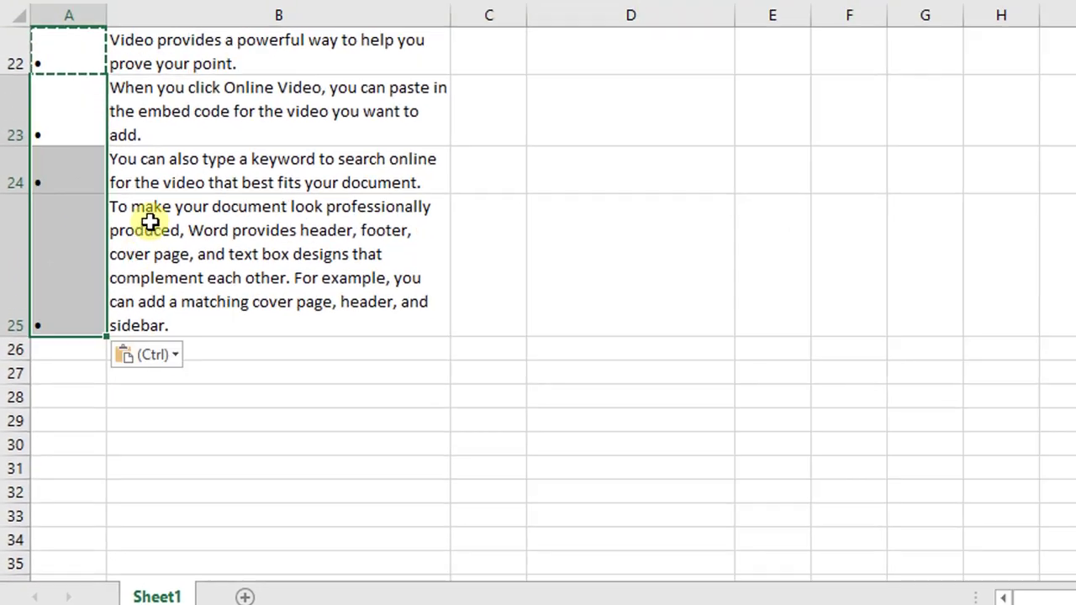
- Give the bullets in A22:A25 top and right alignment
left_click(192, 132)
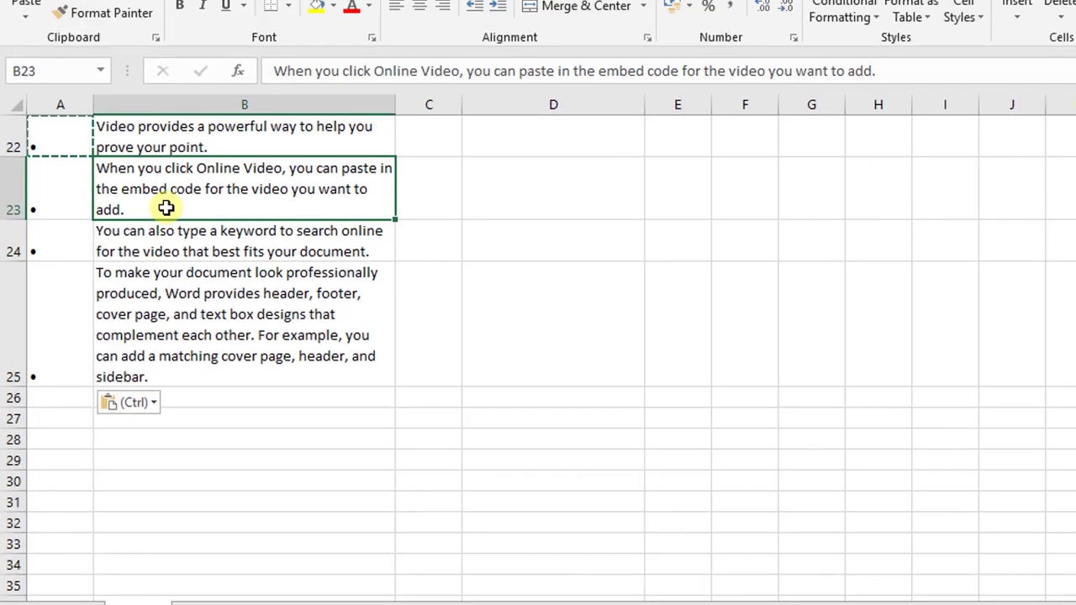
left_click_drag(89, 63, 52, 239)
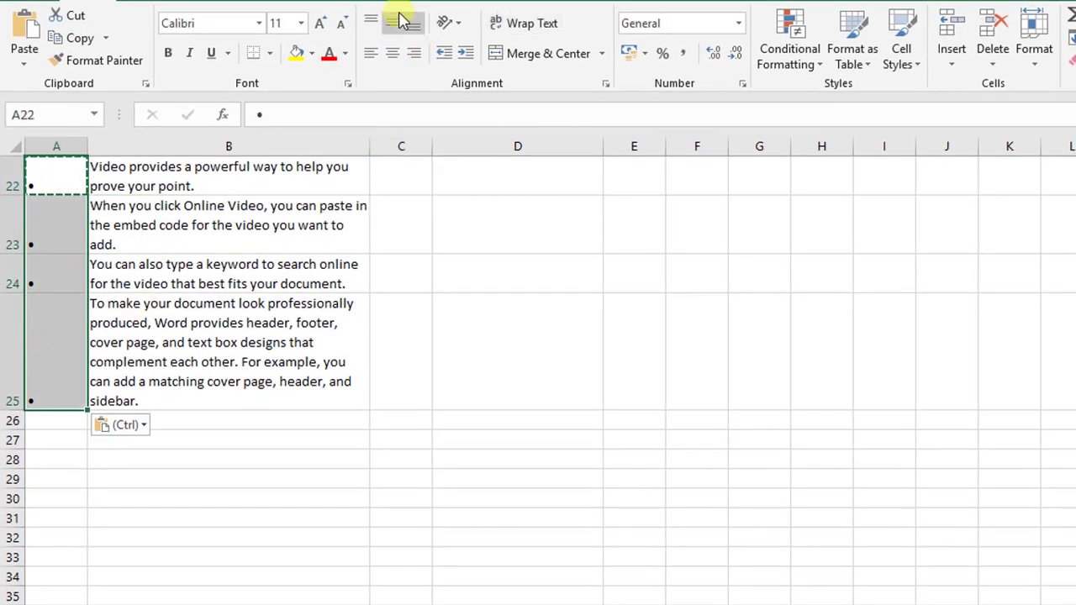
left_click(371, 22)
scroll(352, 210, "up", 1)
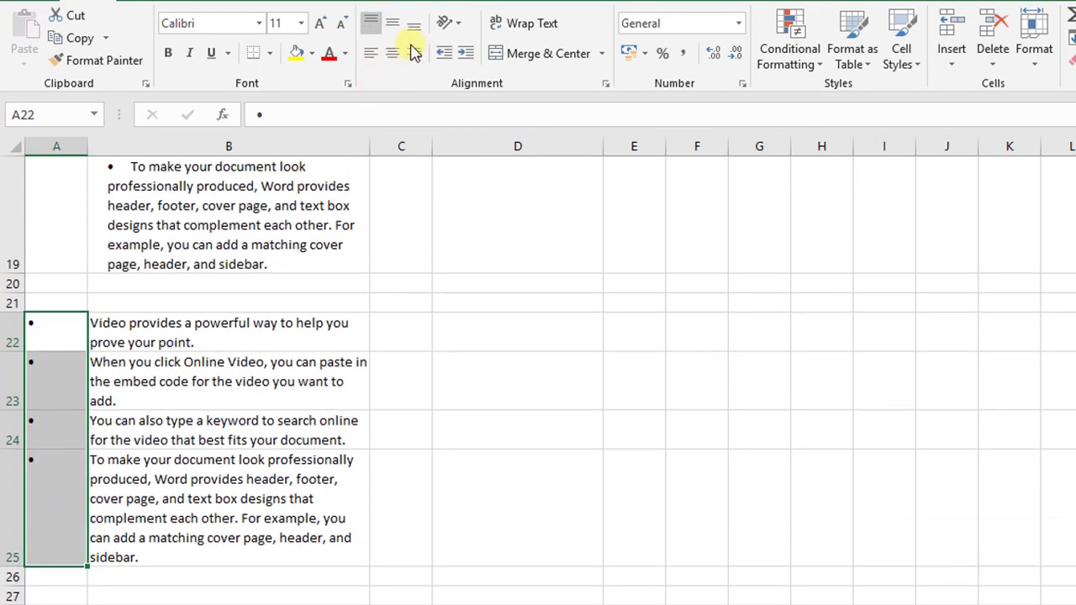
left_click(414, 53)
- Check the finished bulleted block A22:B25 by selecting its cells
left_click(200, 330)
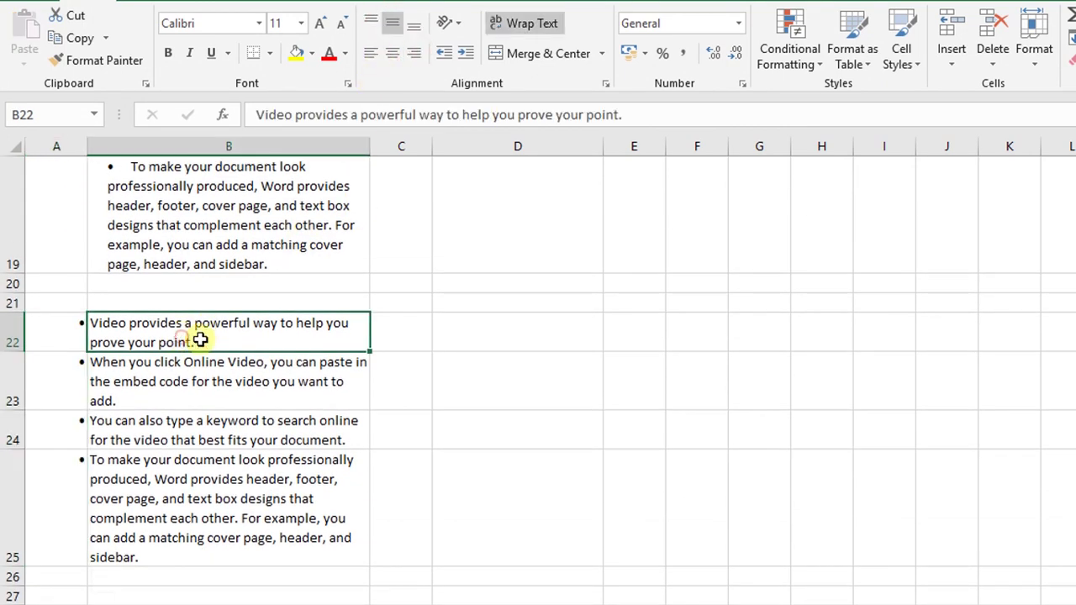
left_click(476, 339)
left_click(173, 358)
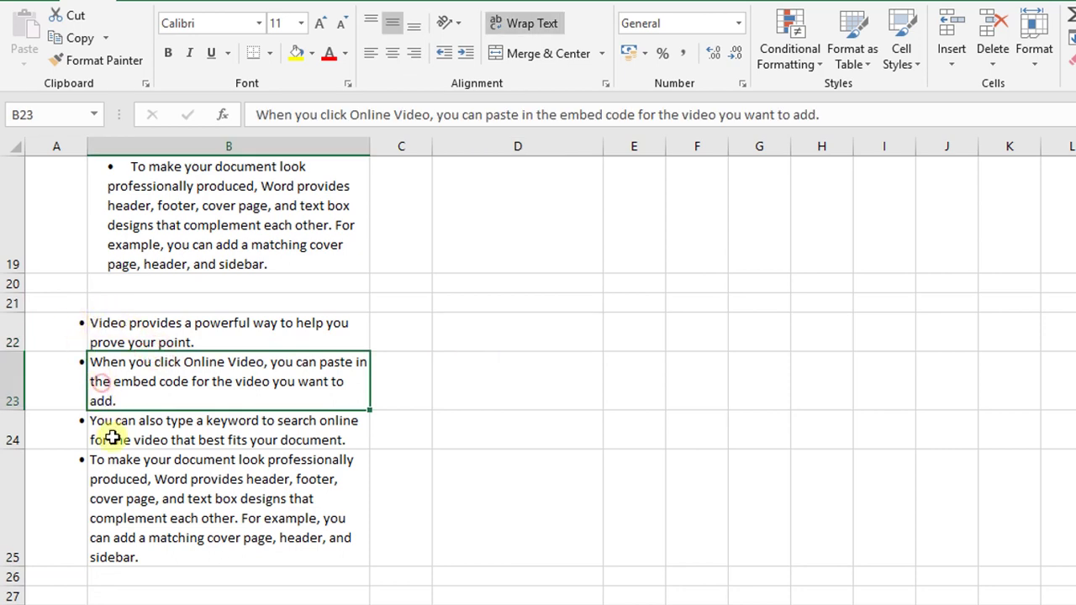
left_click_drag(60, 333, 156, 499)
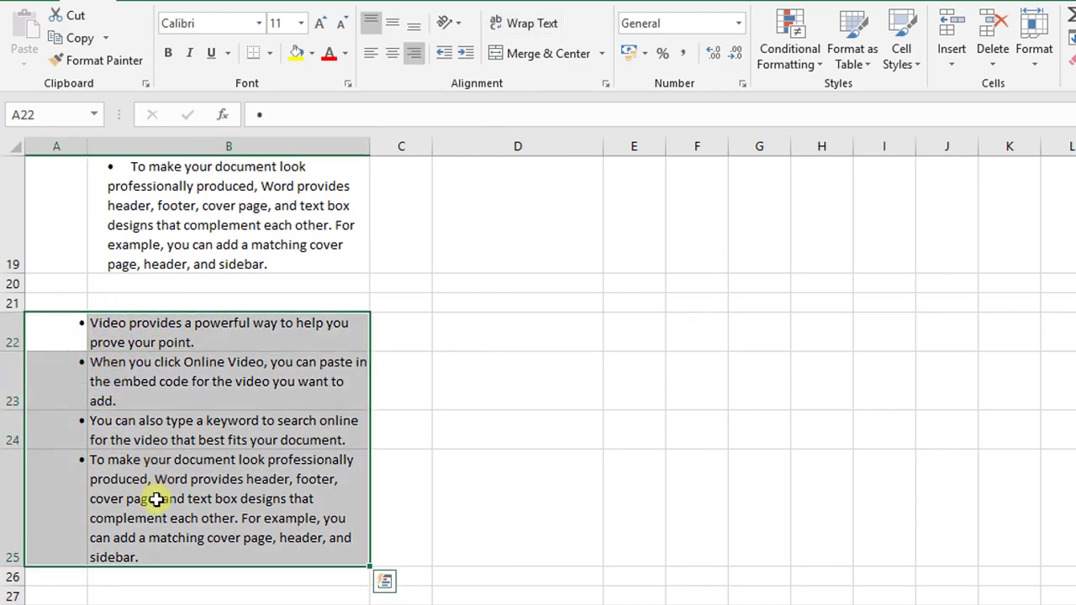
left_click(157, 499)
left_click_drag(171, 336, 62, 527)
left_click(138, 488)
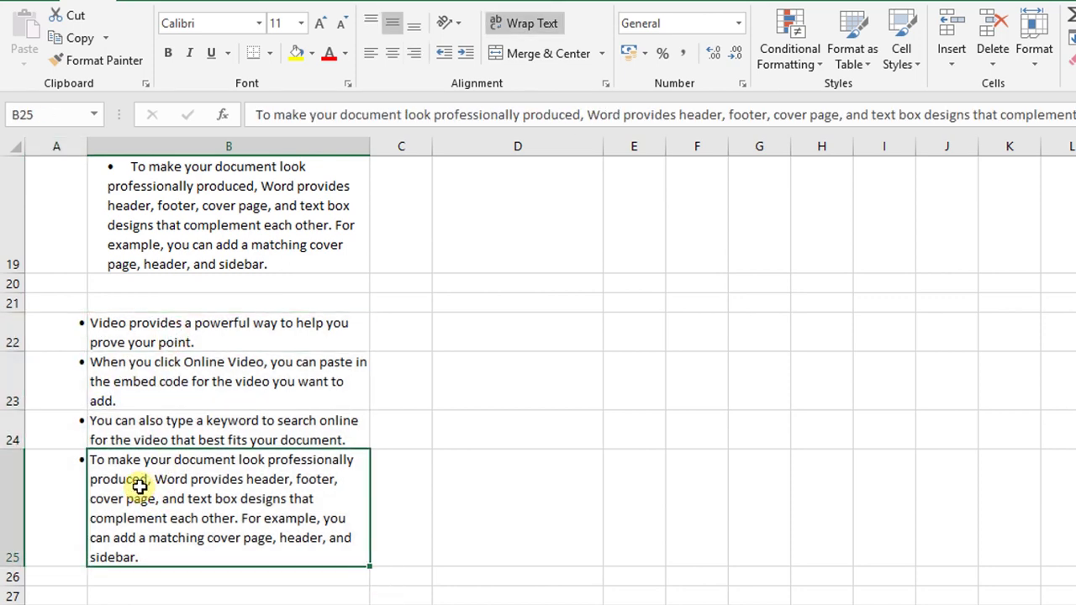
key("ctrl+p")
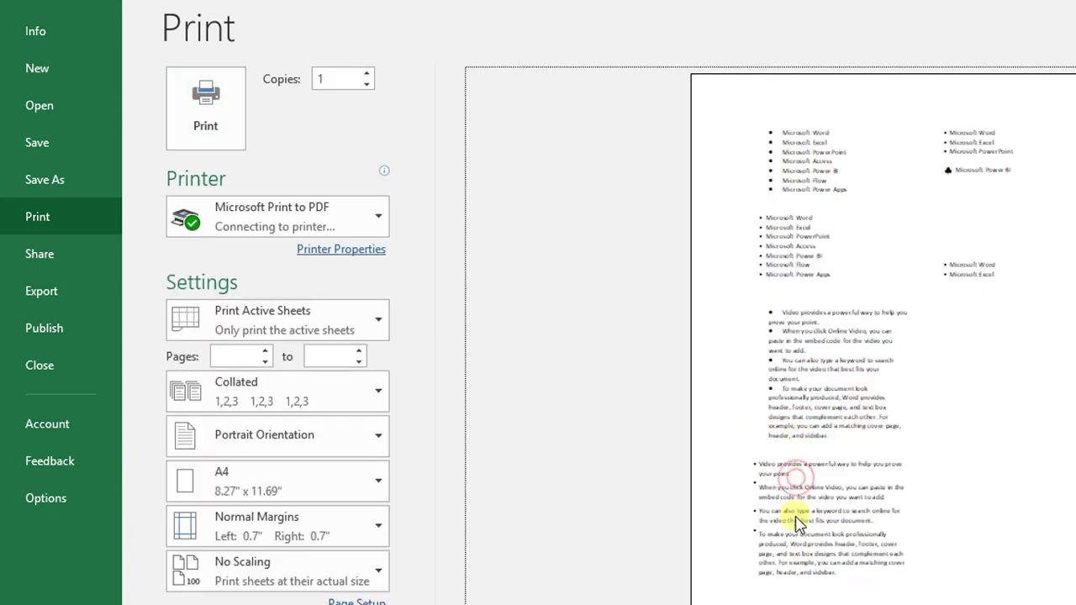
scroll(765, 512, "down", 5)
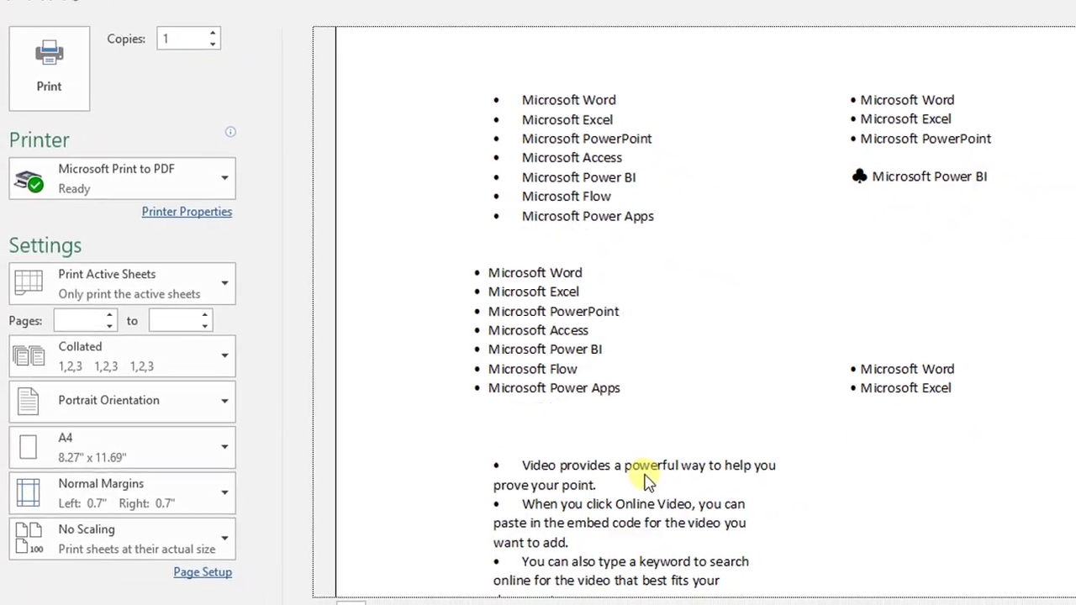
scroll(571, 454, "down", 3)
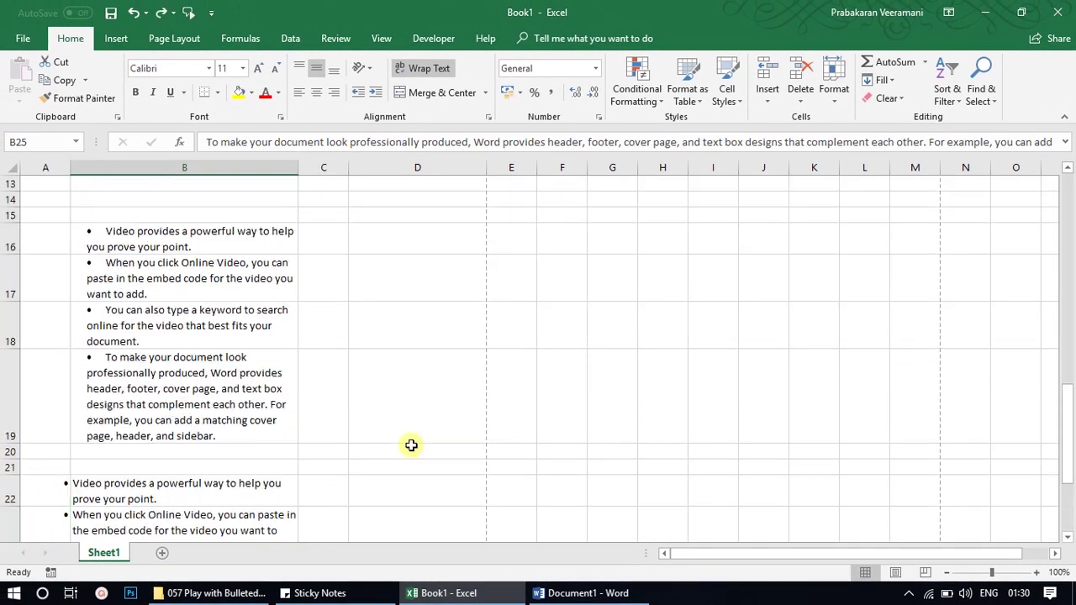
- Label the first two lists with 1 in A3 and 2 in A12
scroll(411, 444, "up", 5)
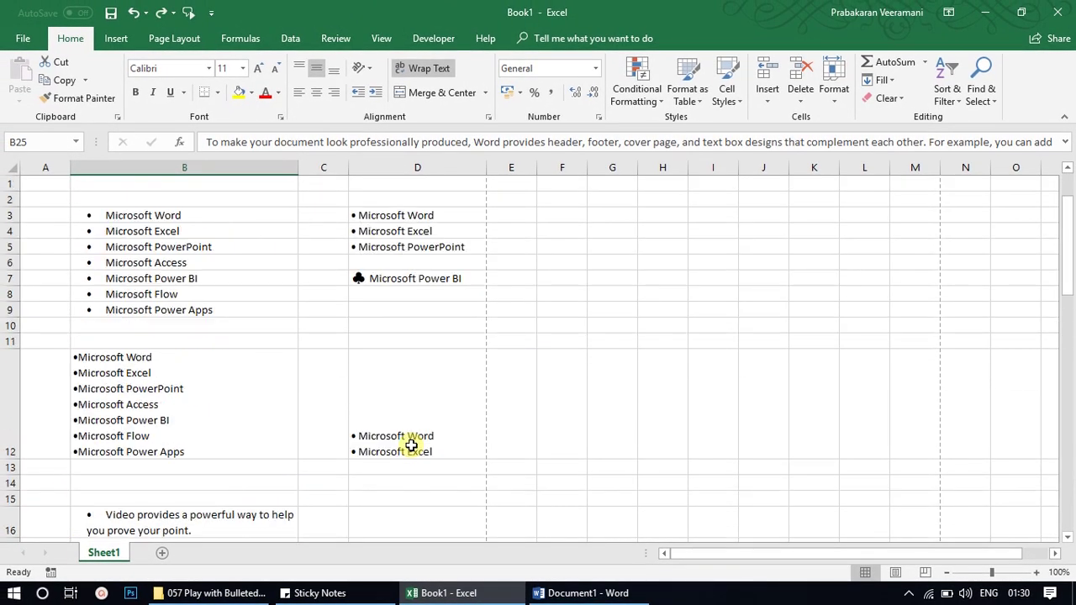
left_click(59, 217)
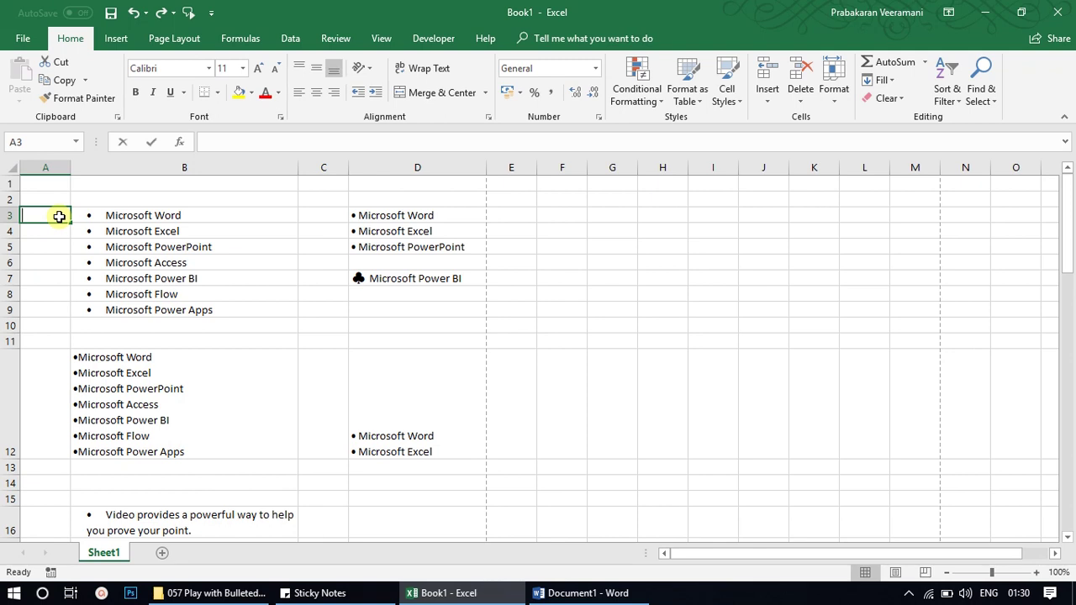
key("Return")
left_click_drag(109, 215, 112, 309)
left_click(36, 407)
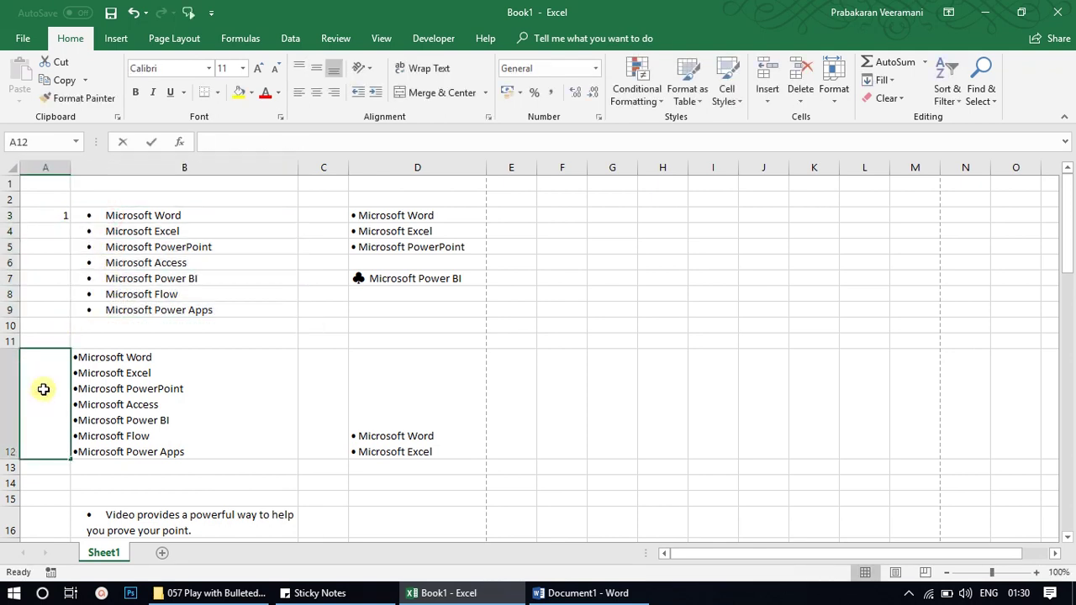
type("2")
key("Return")
- Label the third list with 3 in E3
left_click(387, 217)
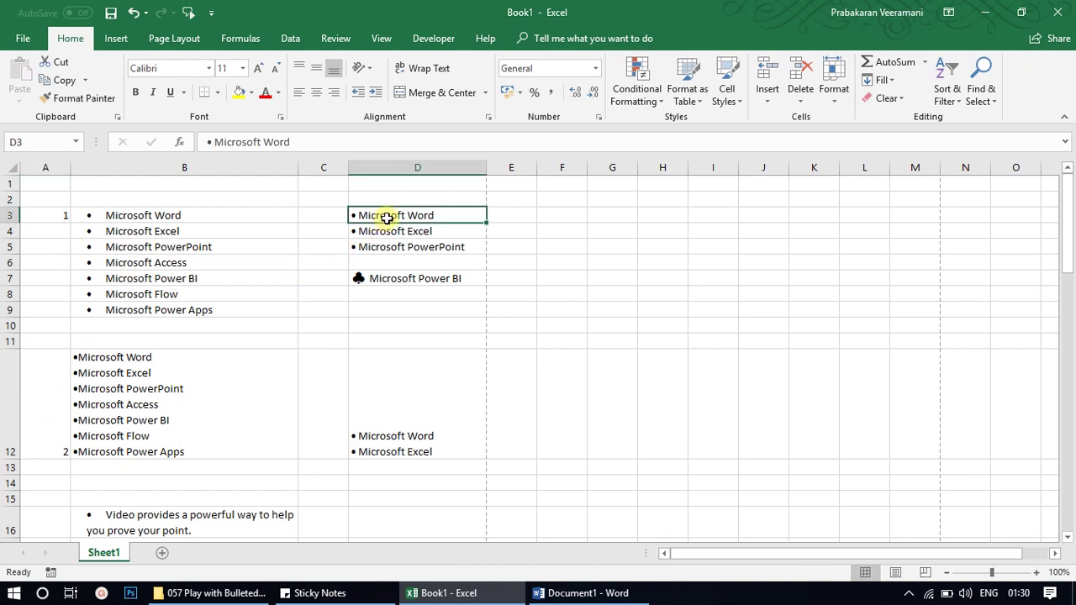
left_click(502, 218)
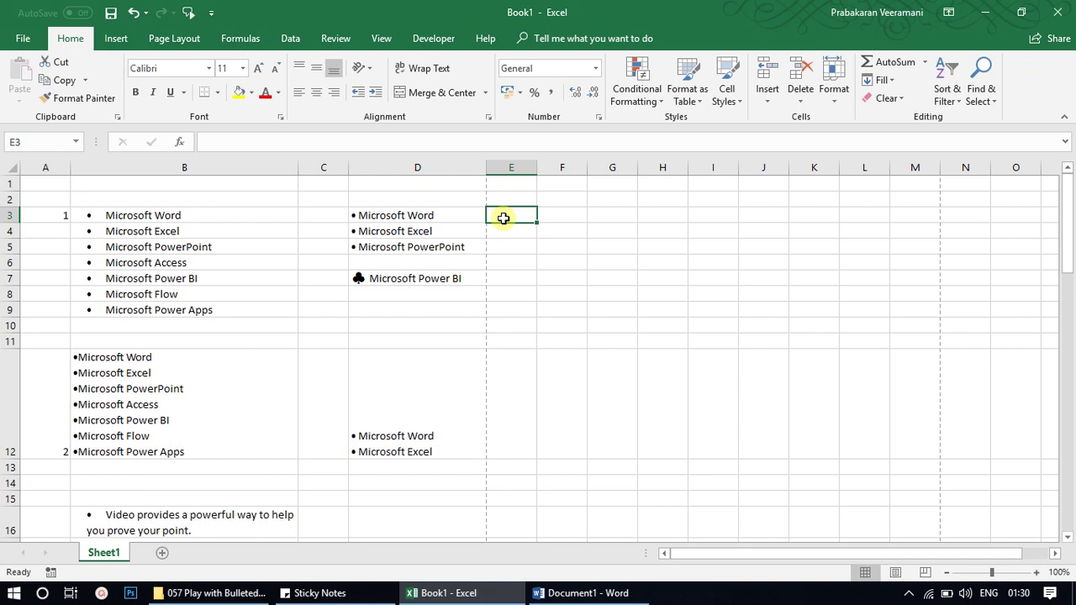
type("3")
key("Return")
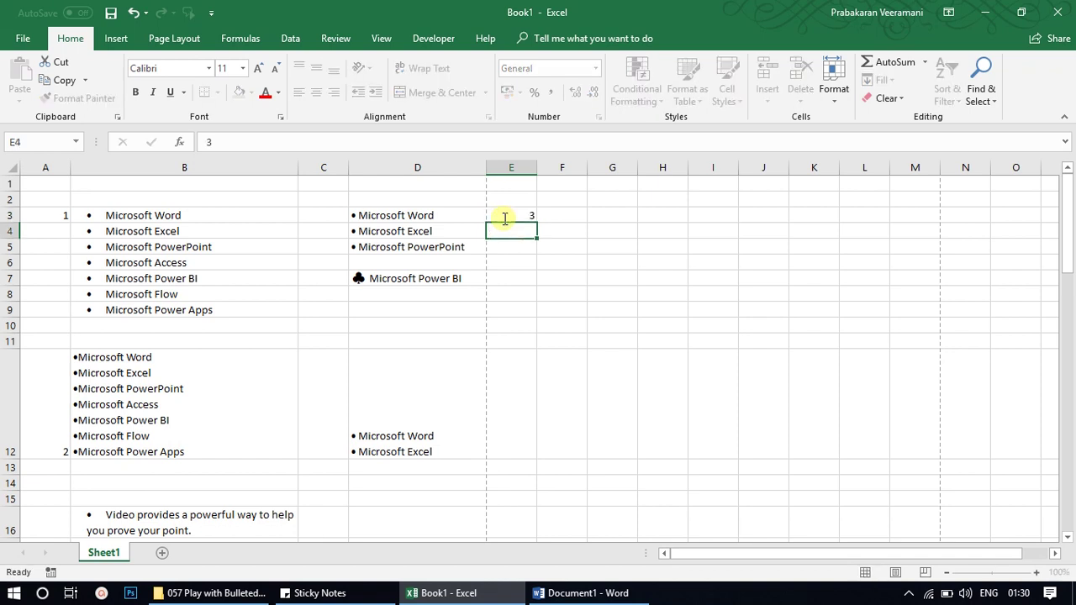
left_click(507, 399)
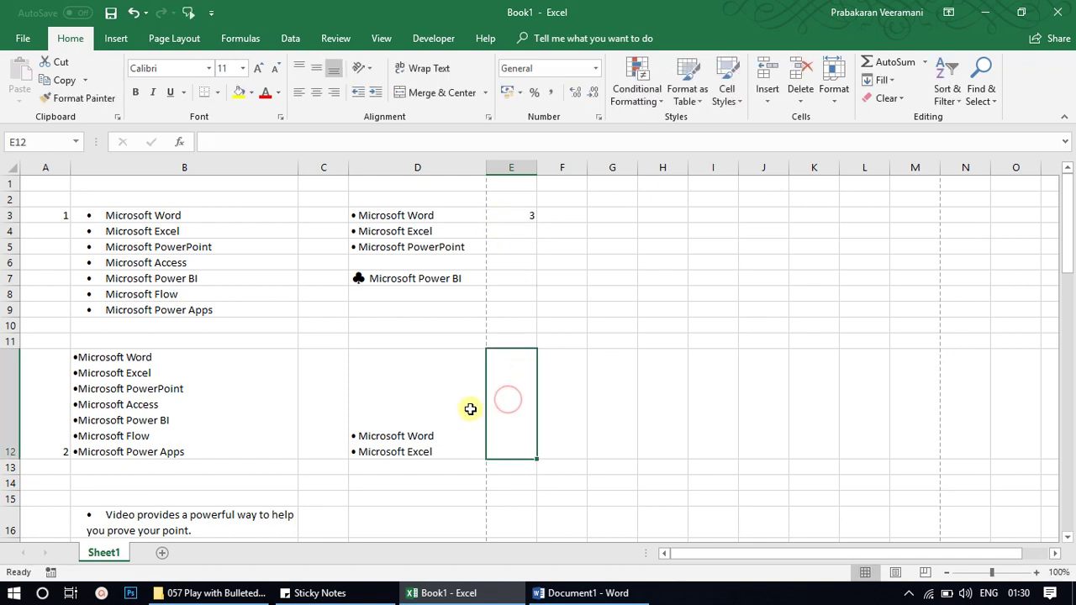
scroll(403, 398, "down", 2)
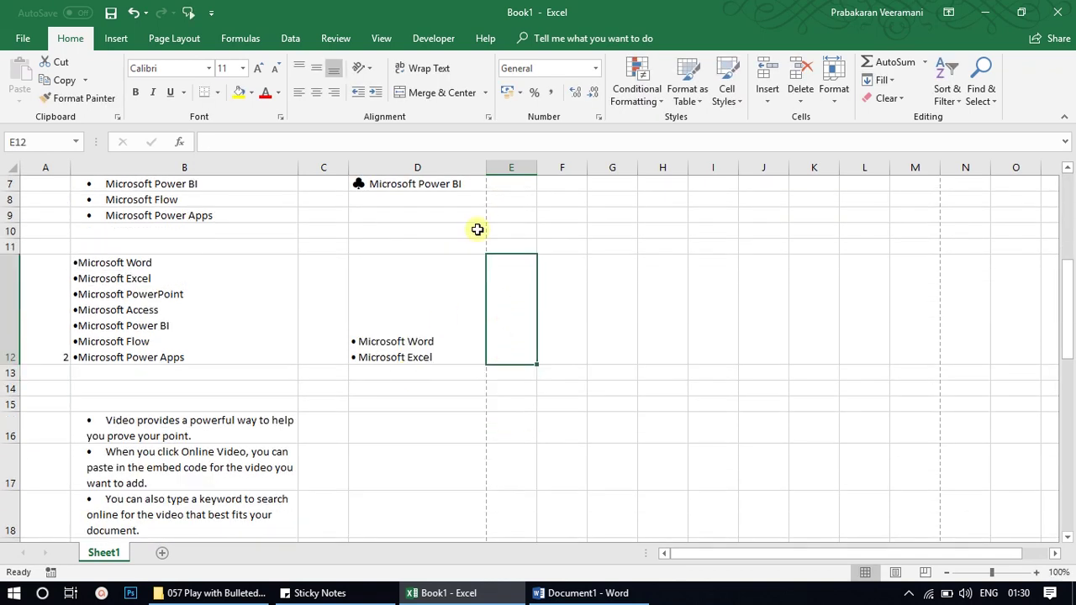
scroll(478, 227, "up", 2)
left_click_drag(463, 215, 509, 421)
- After checking cells A22 and B19, label the fourth list with 4 in A21
scroll(452, 367, "down", 1)
scroll(452, 368, "down", 4)
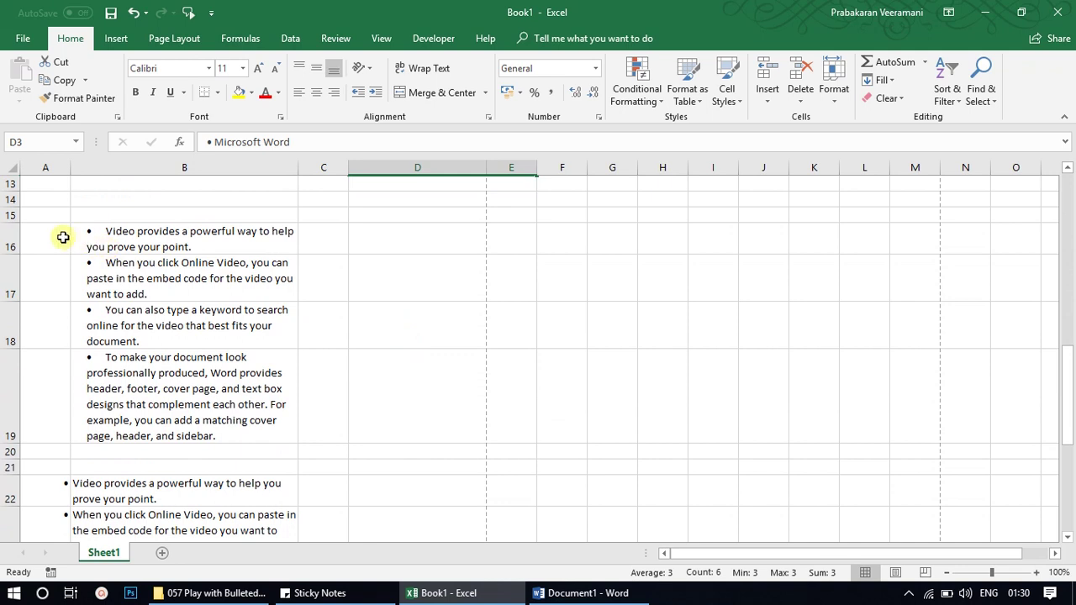
scroll(63, 244, "down", 2)
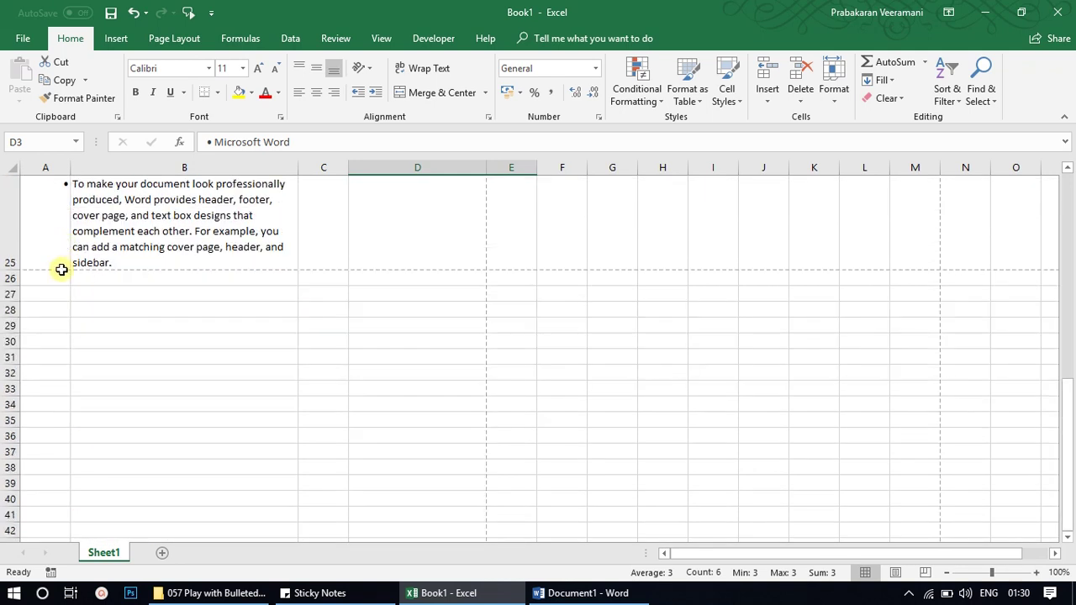
left_click(51, 320)
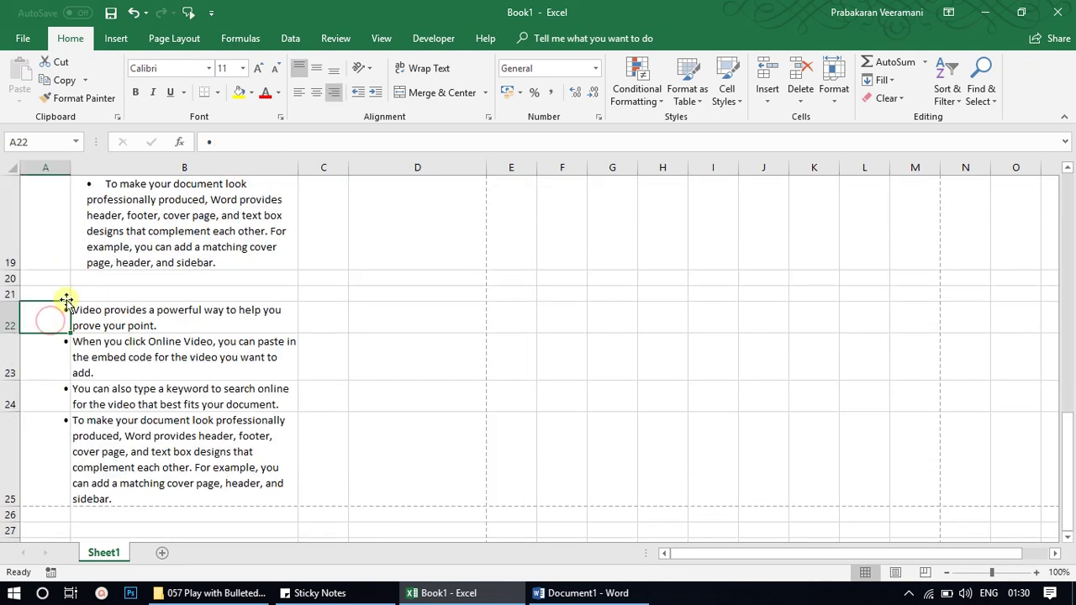
left_click(126, 228)
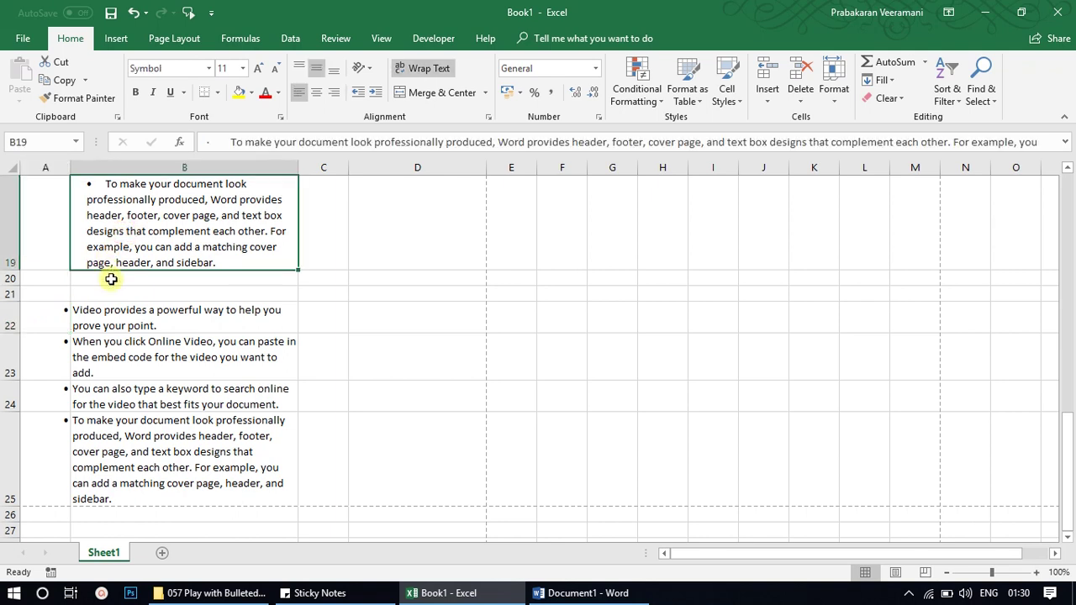
scroll(109, 277, "up", 1)
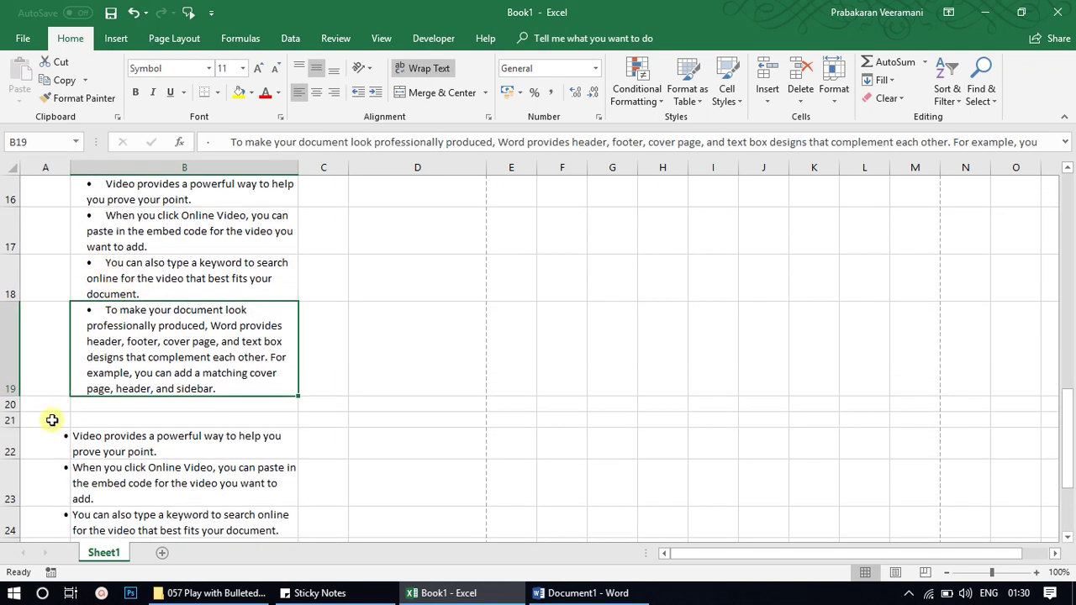
left_click(51, 419)
key("Return")
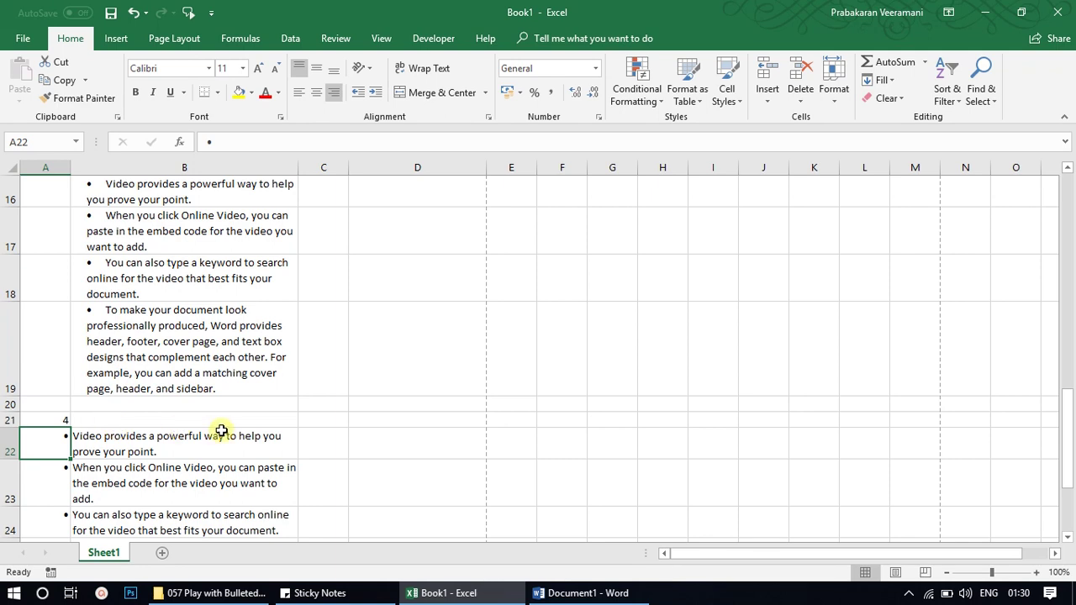
scroll(243, 416, "down", 1)
scroll(240, 409, "down", 2)
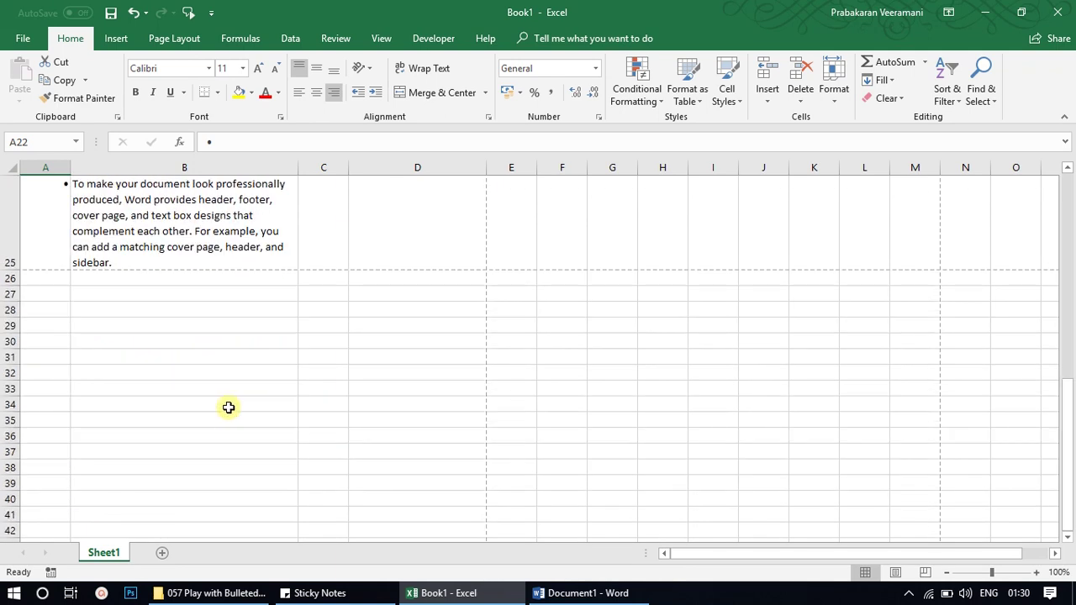
left_click(132, 324)
scroll(164, 369, "up", 4)
scroll(167, 372, "up", 4)
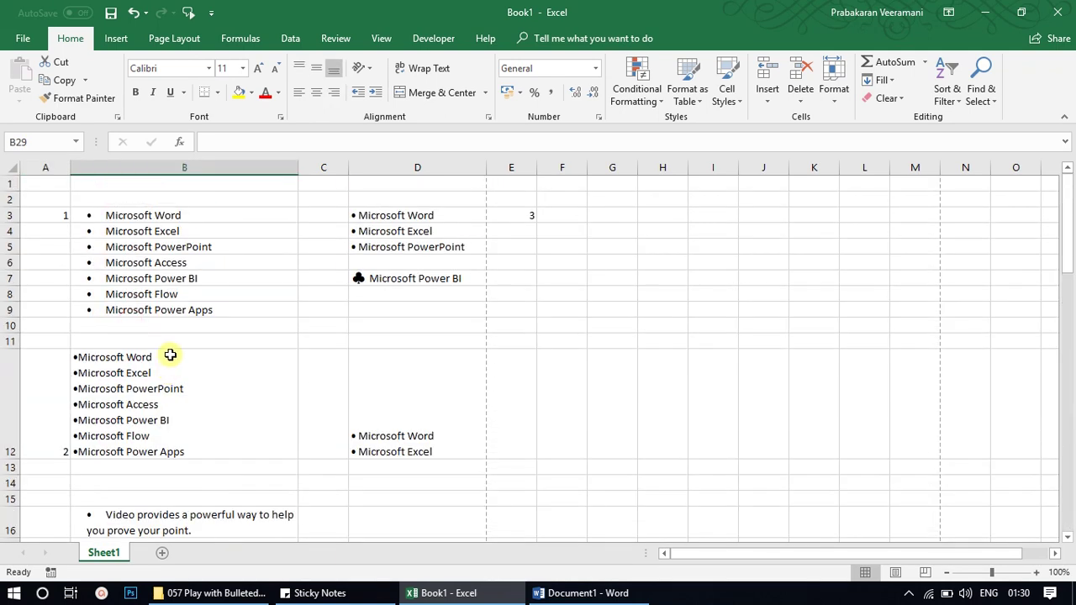
- Copy the bulleted product list B3:B9 into B29:B35
left_click_drag(209, 217, 196, 309)
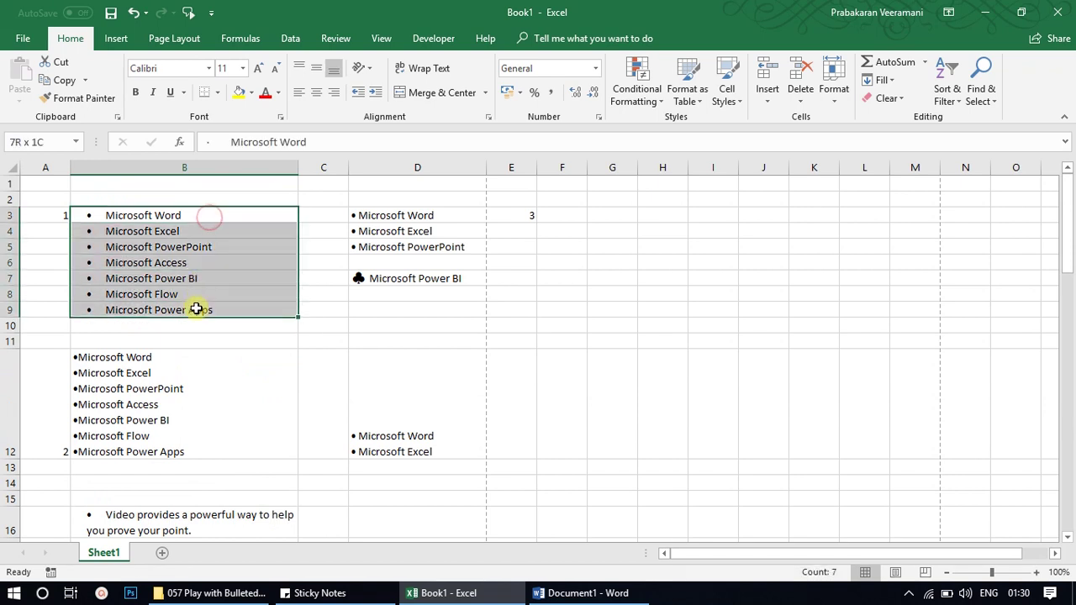
key("ctrl+c")
scroll(174, 392, "down", 10)
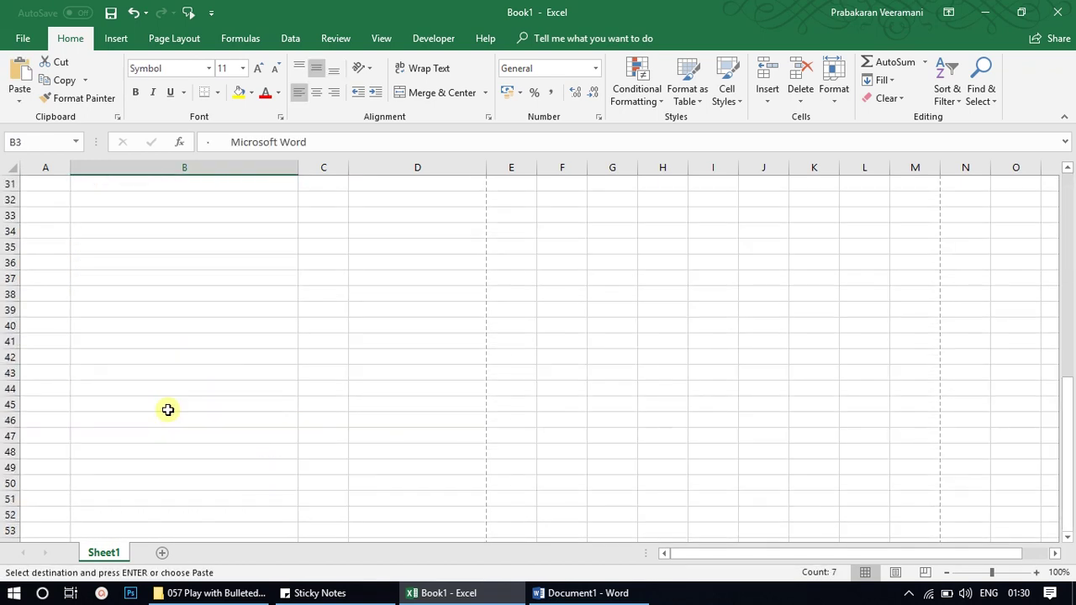
scroll(142, 284, "up", 2)
left_click(142, 324)
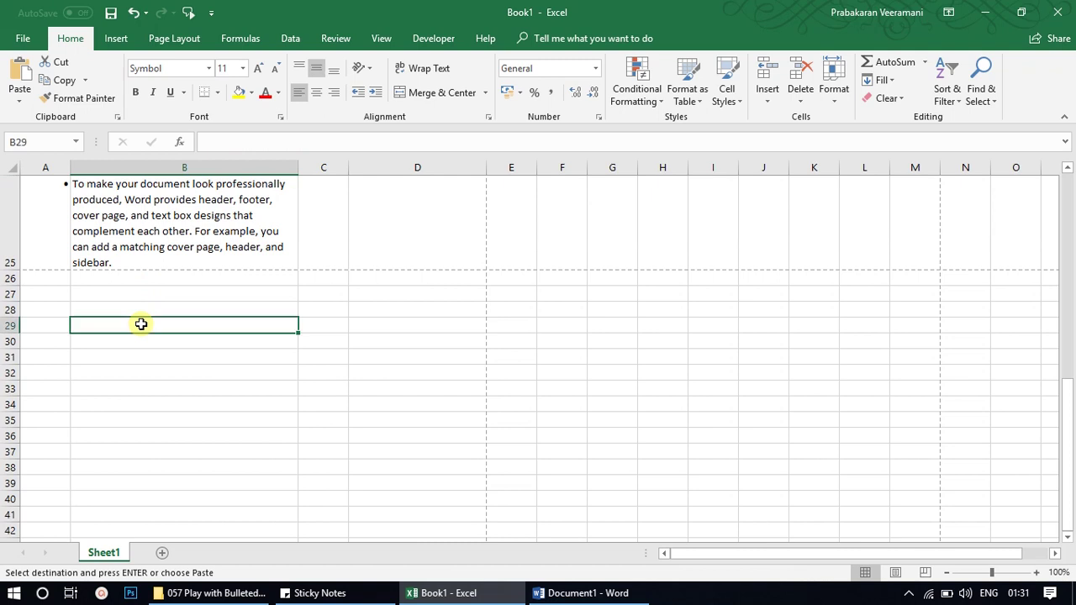
key("ctrl+v")
- Strip the bullets from Microsoft Word, Excel, PowerPoint and Access in B29:B32
double_click(144, 325)
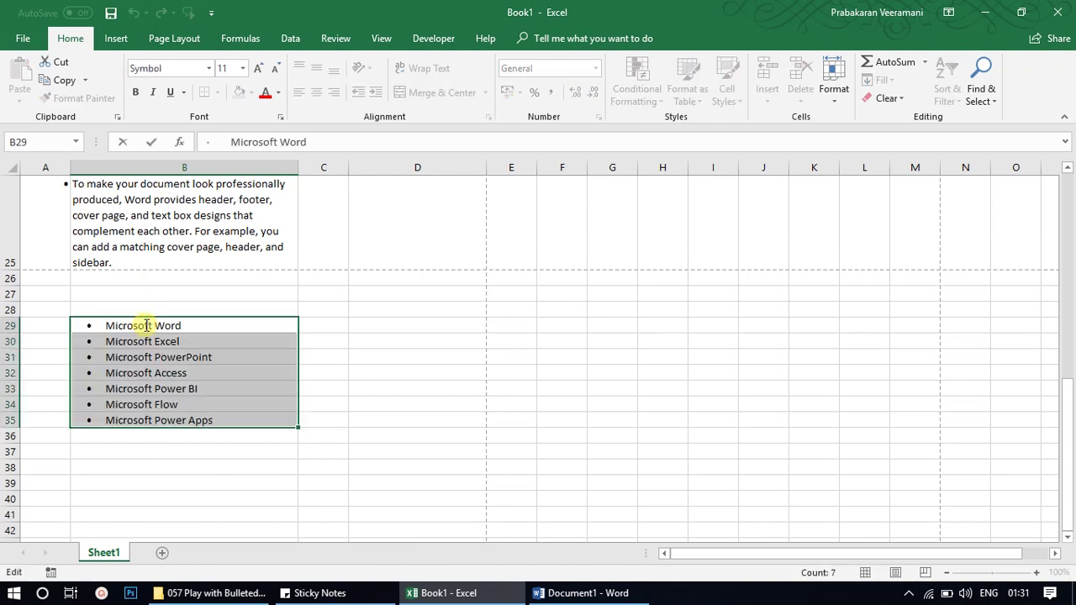
key("BackSpace")
key("BackSpace")
key("Return")
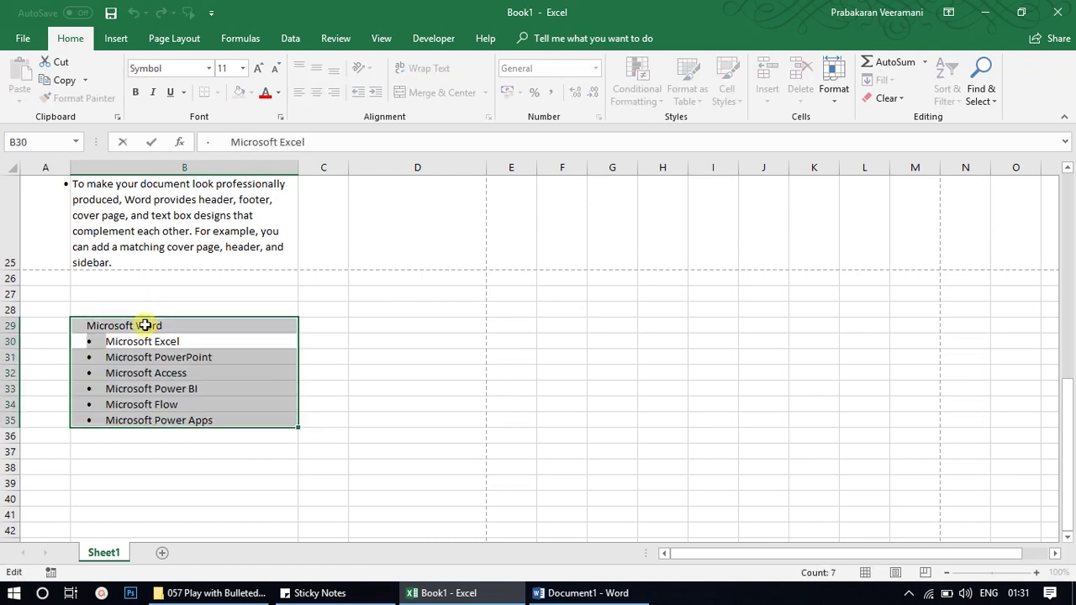
key("F2")
key("Home")
key("Delete")
key("Delete")
key("Return")
key("F2")
key("Home")
key("Delete")
key("Delete")
key("Return")
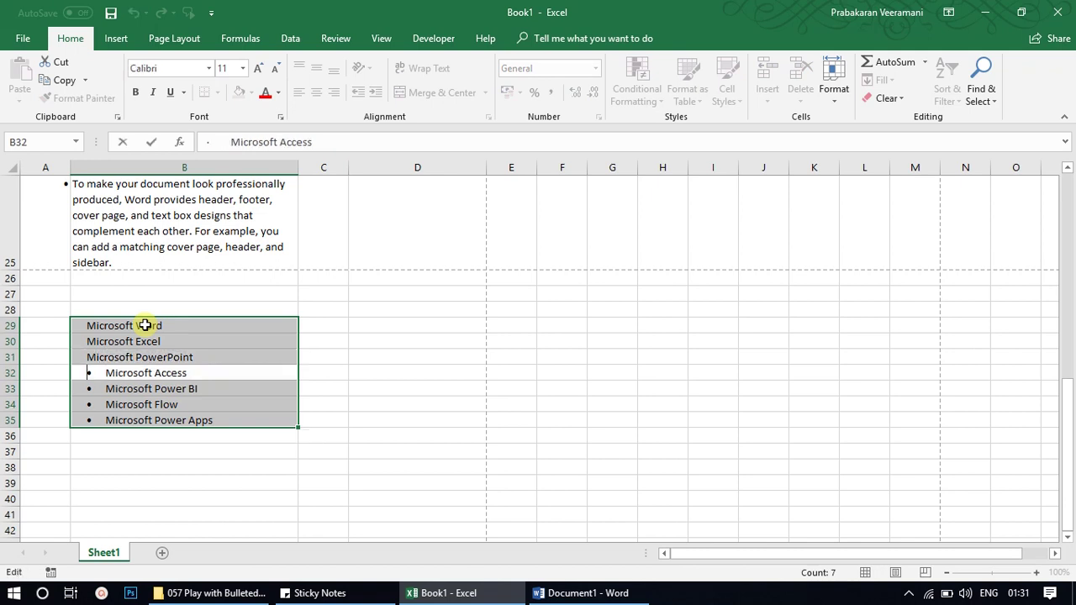
key("Home")
key("Delete")
key("Delete")
key("Return")
- Strip the bullets from Power BI, Flow and Power Apps in B33:B35, then select B29:B35
key("F2")
key("Home")
key("Delete")
key("Delete")
key("Return")
key("F2")
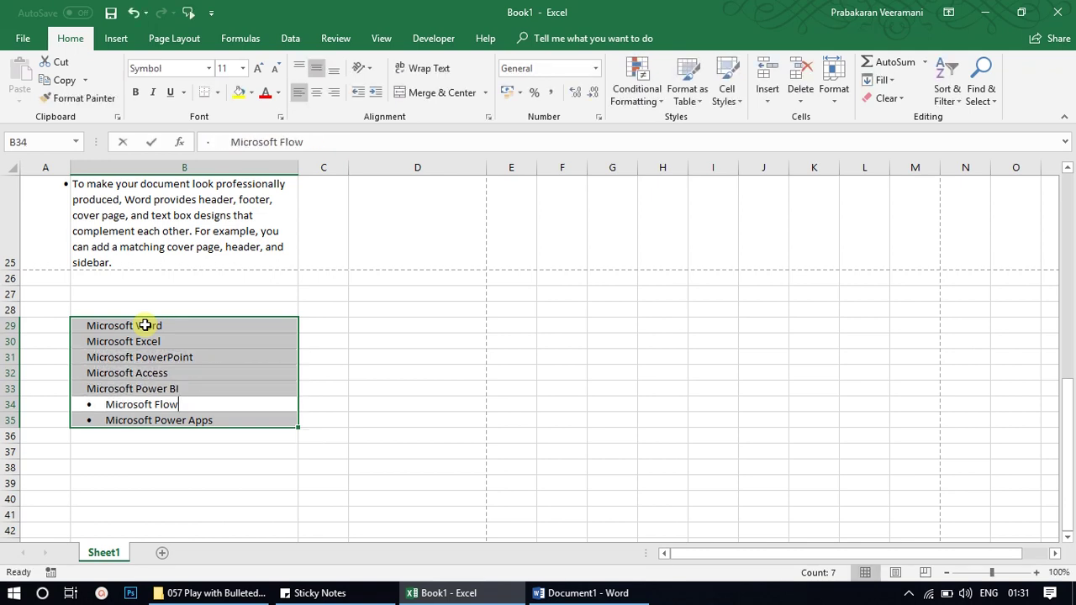
key("Home")
key("Delete")
key("Delete")
key("Return")
key("F2")
key("Home")
key("Delete")
key("Delete")
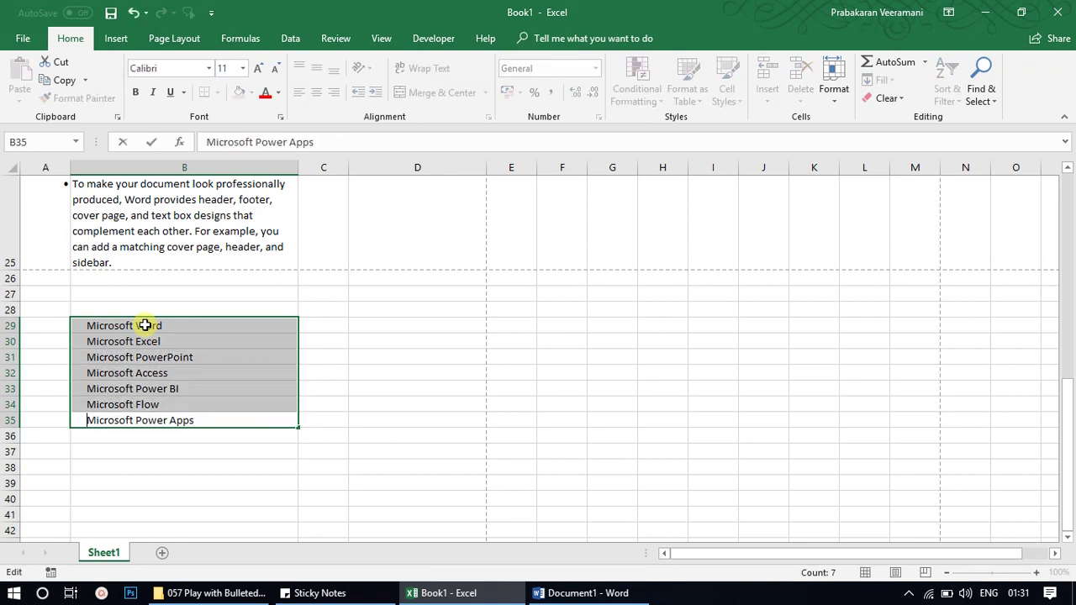
key("Return")
key("Up")
key("Up")
key("Right")
key("Down")
key("Left")
key("Down")
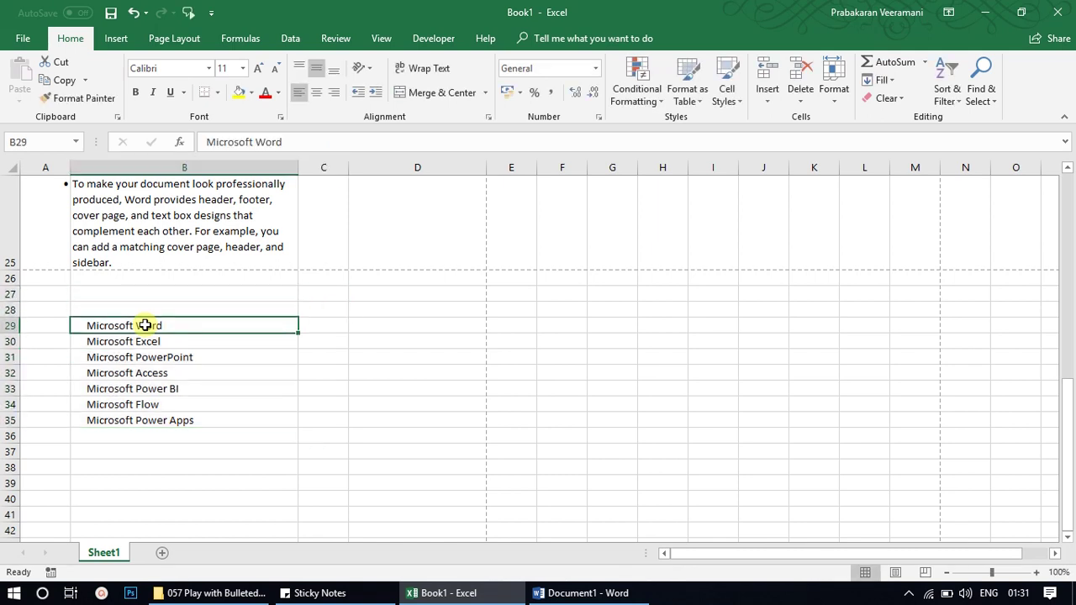
key("ctrl+shift+Down")
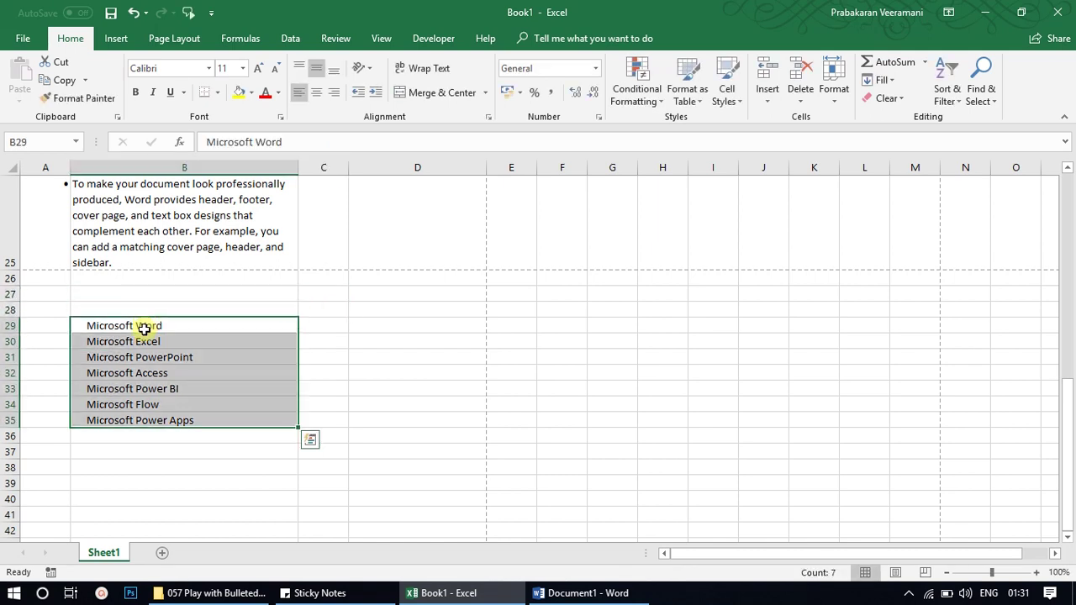
left_click(557, 591)
left_click(249, 211)
scroll(336, 252, "up", 5)
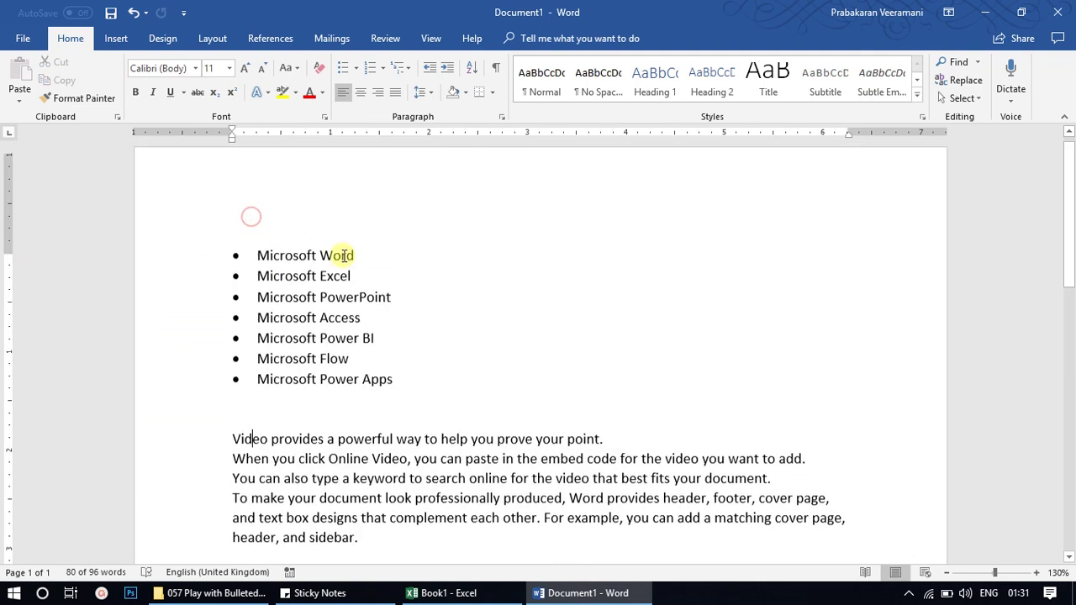
left_click_drag(430, 391, 215, 257)
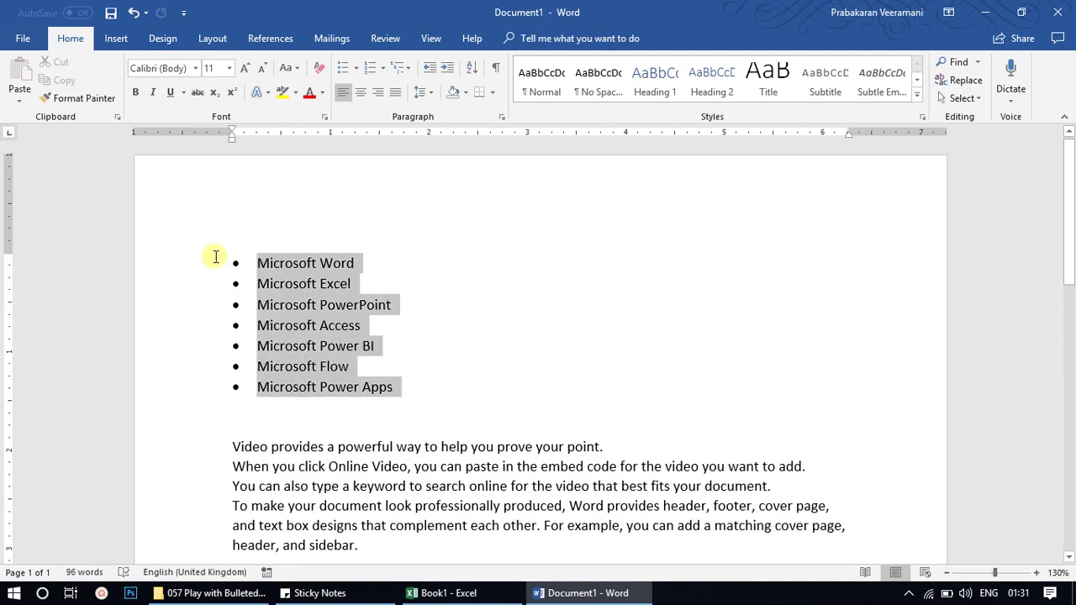
left_click(343, 67)
left_click(343, 67)
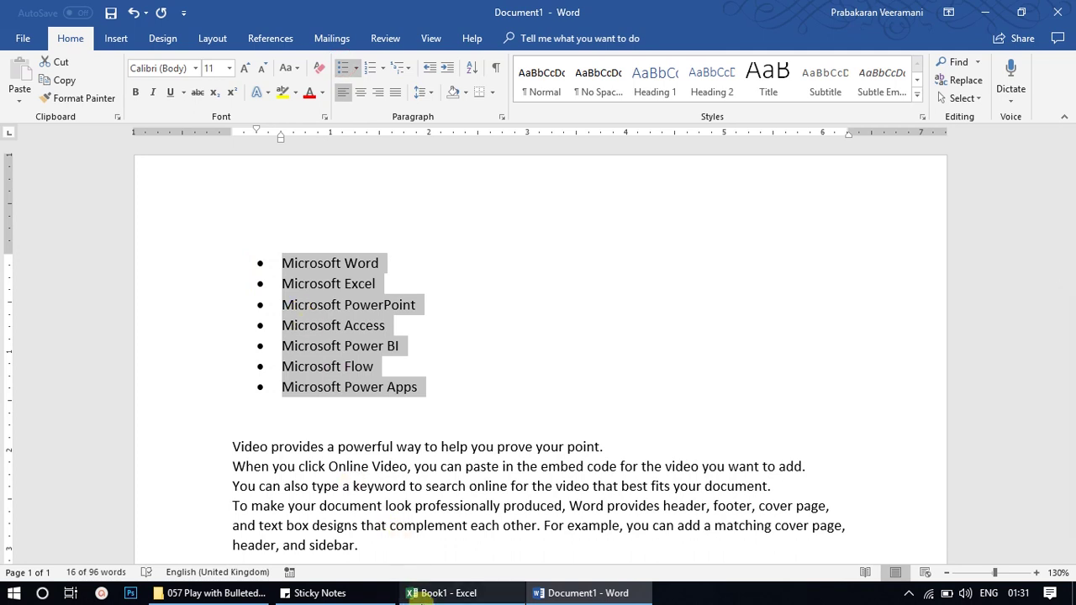
left_click(445, 593)
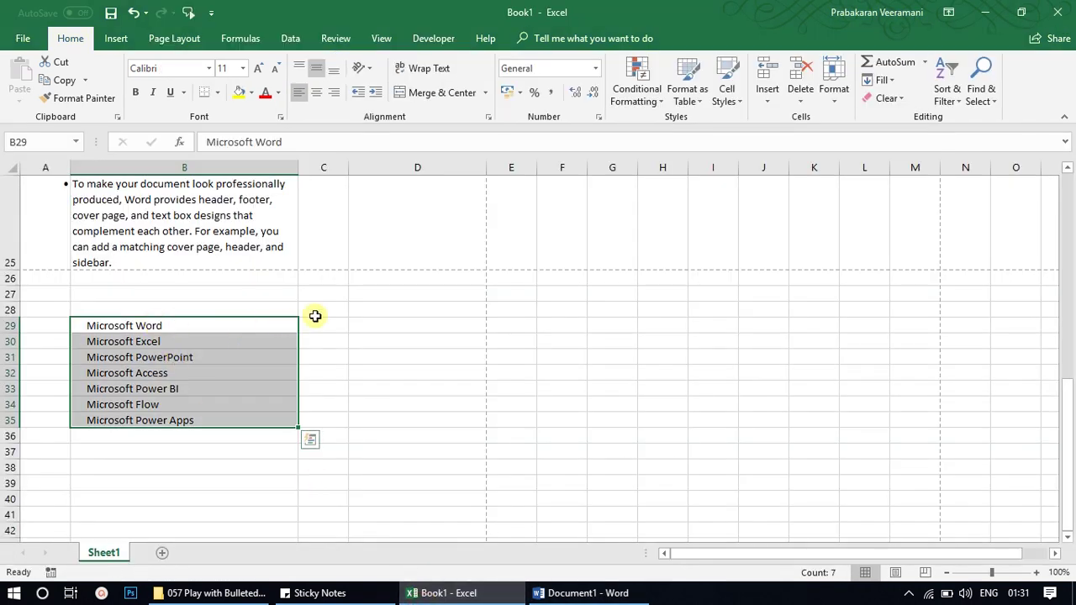
- Build the formula =CHAR(149)&" "&B29 so it displays • Microsoft Word
left_click(372, 319)
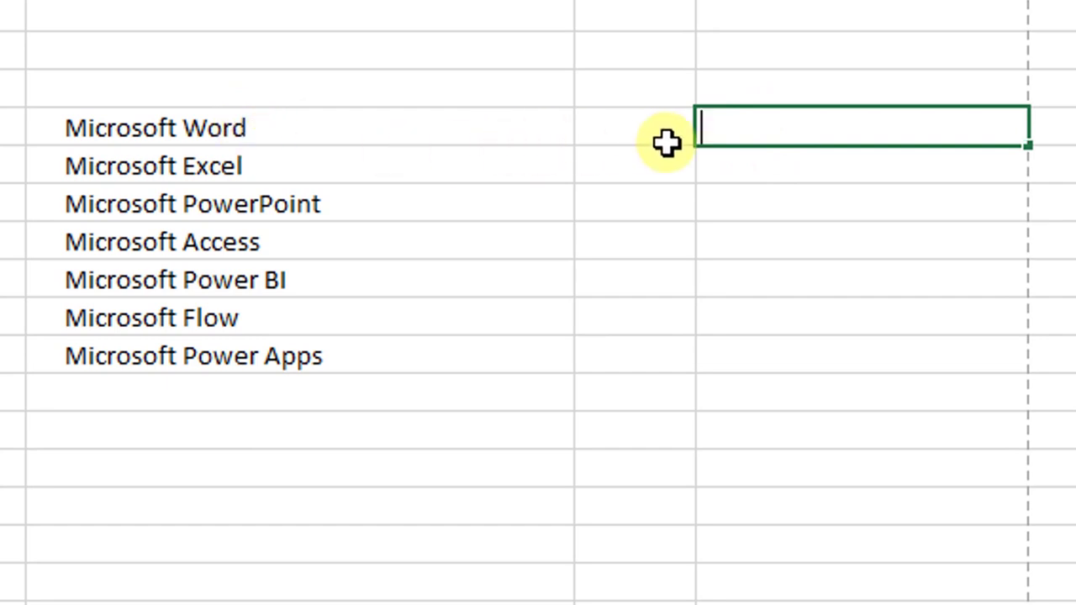
type("cha")
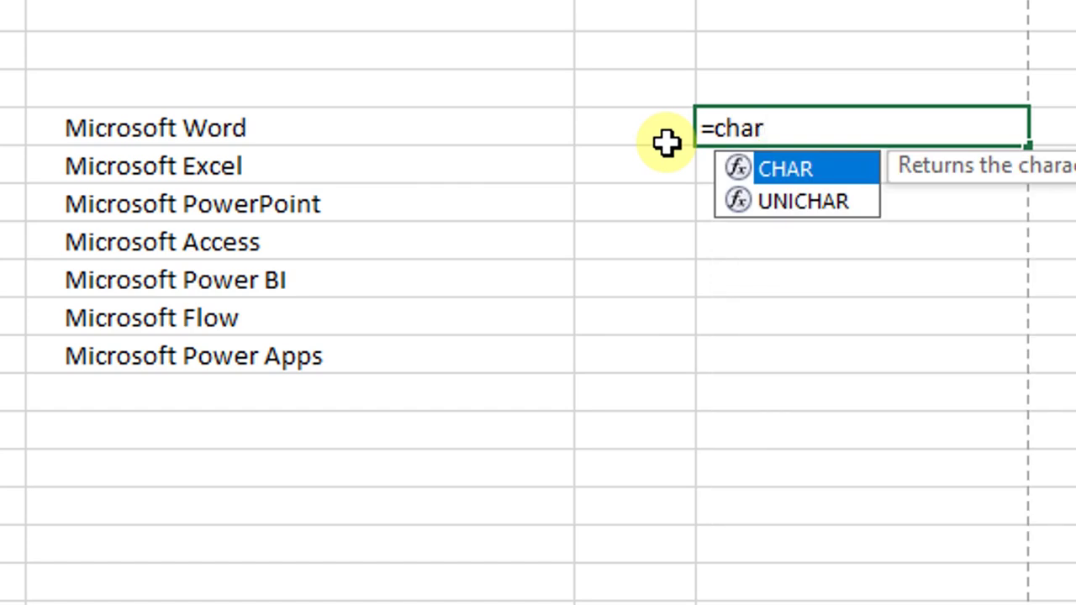
type("r")
key("Tab")
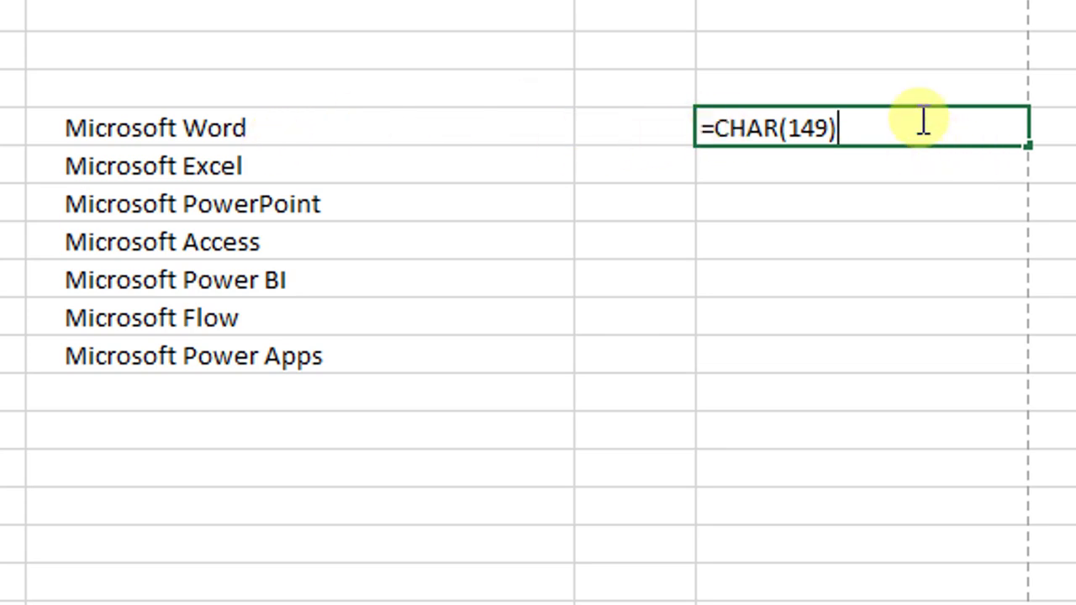
key("Return")
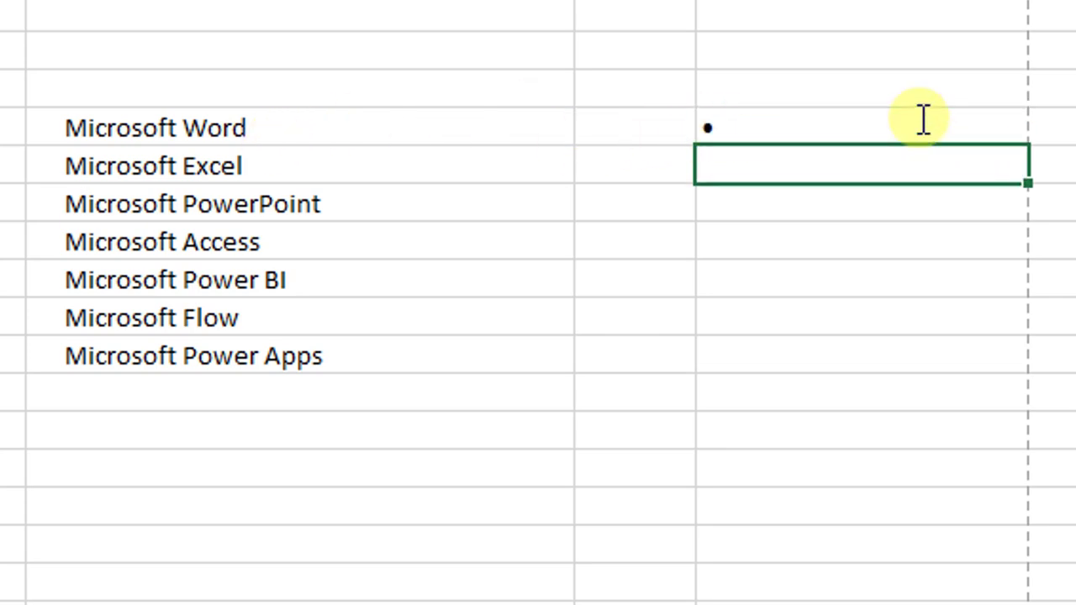
left_click(865, 124)
double_click(865, 124)
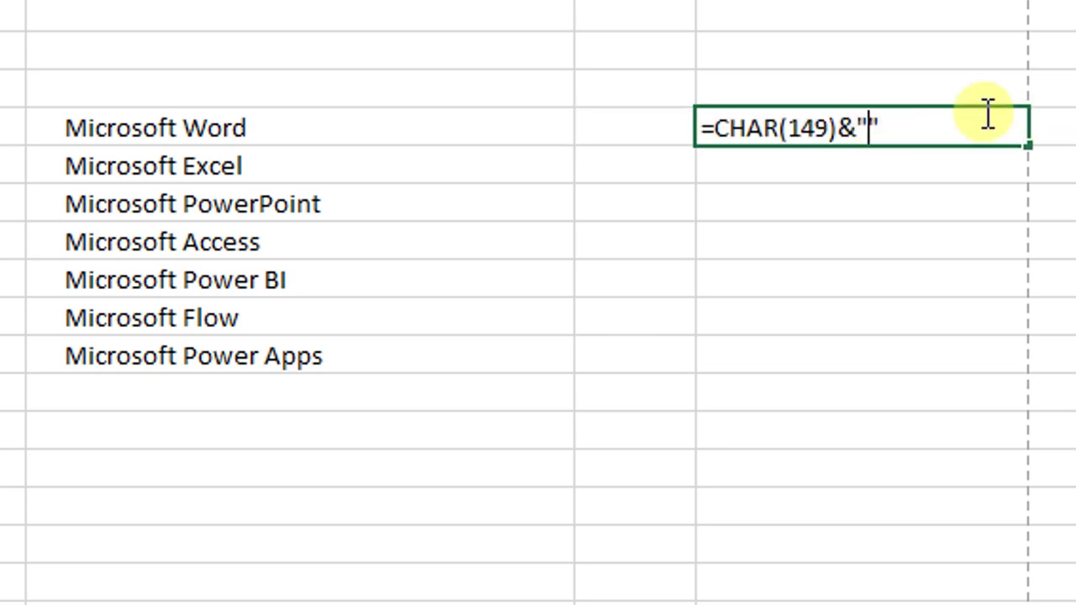
type("&")
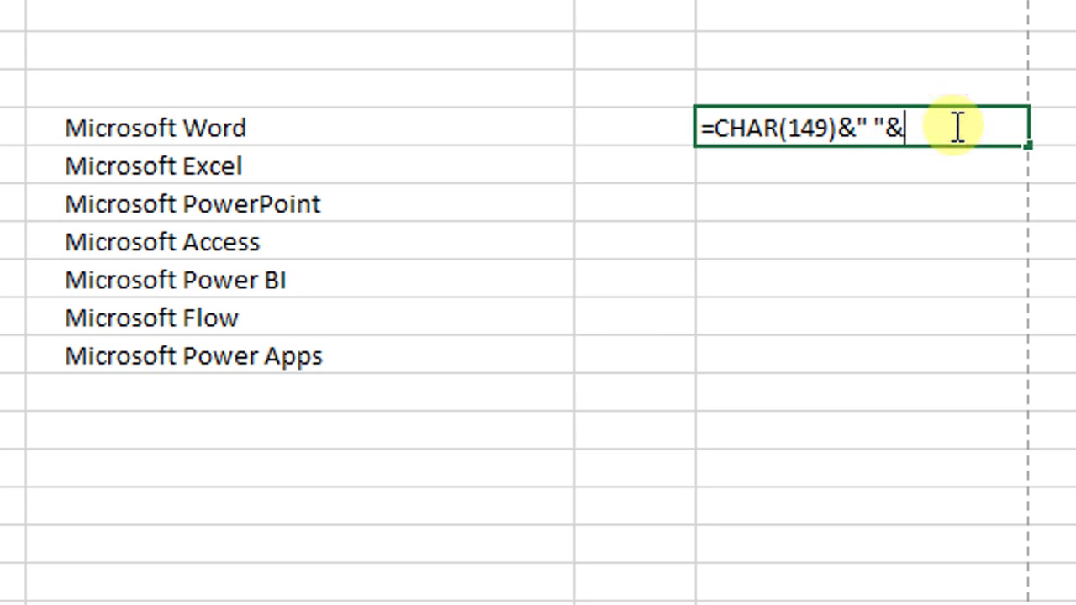
left_click(471, 126)
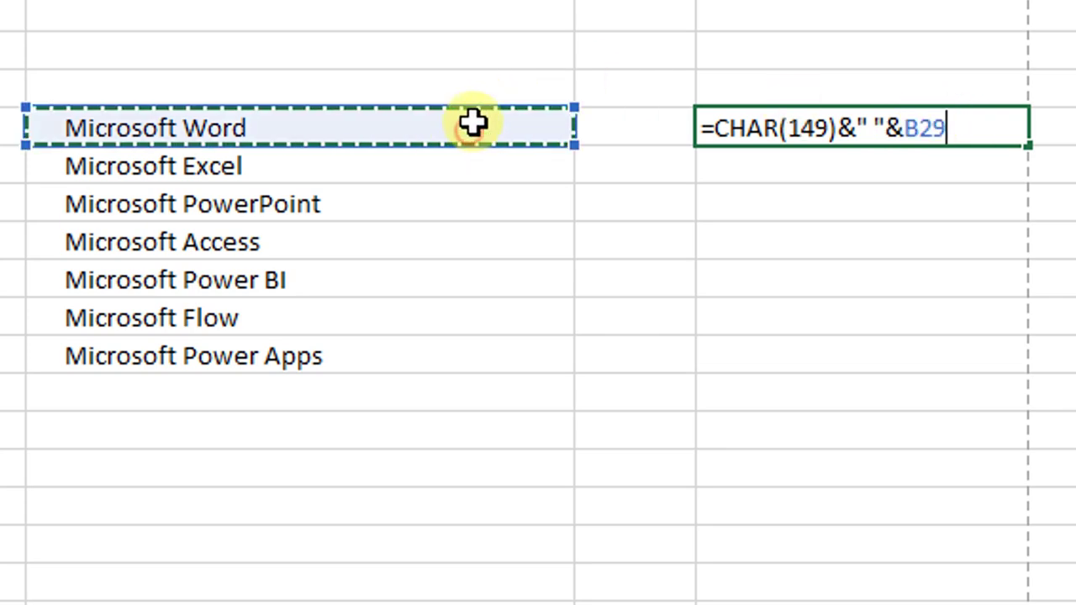
key("Return")
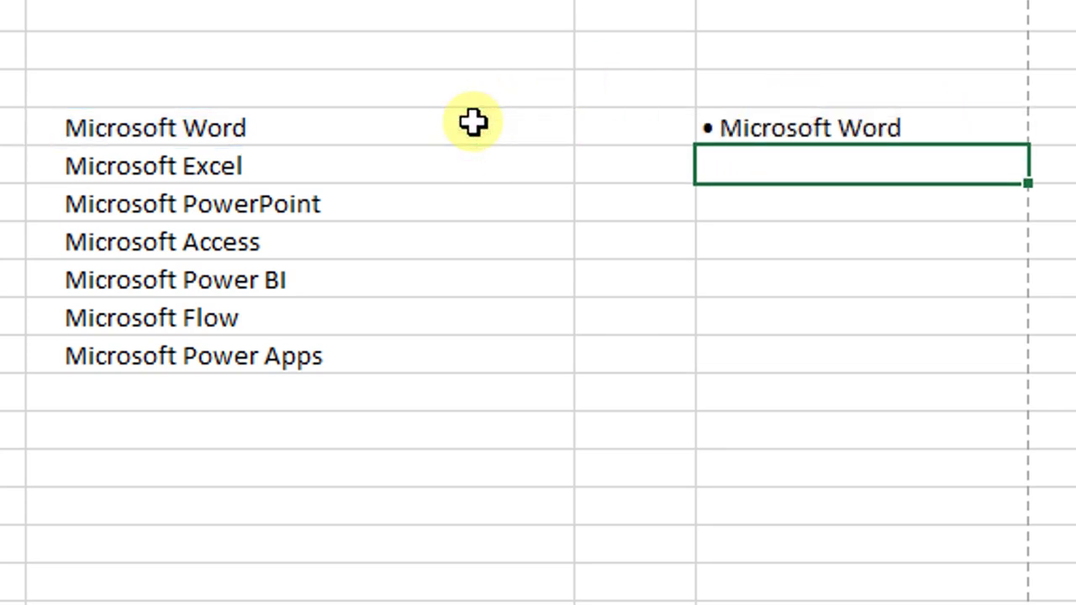
key("Up")
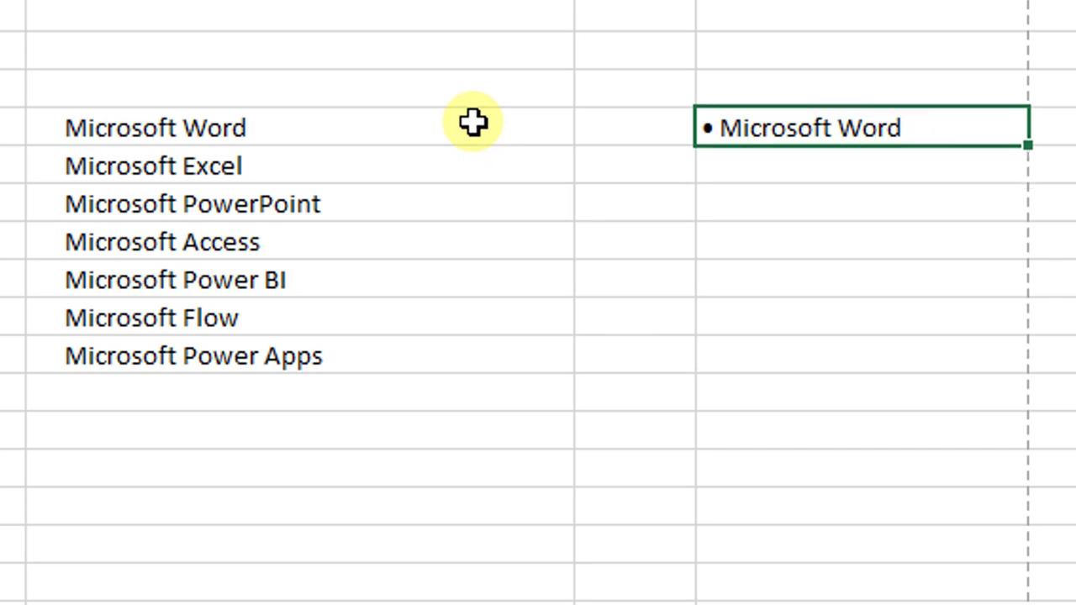
- Try typing a • directly before Microsoft Word in B29, then cancel the edit
left_click_drag(365, 126, 338, 354)
left_click(233, 126)
key("F2")
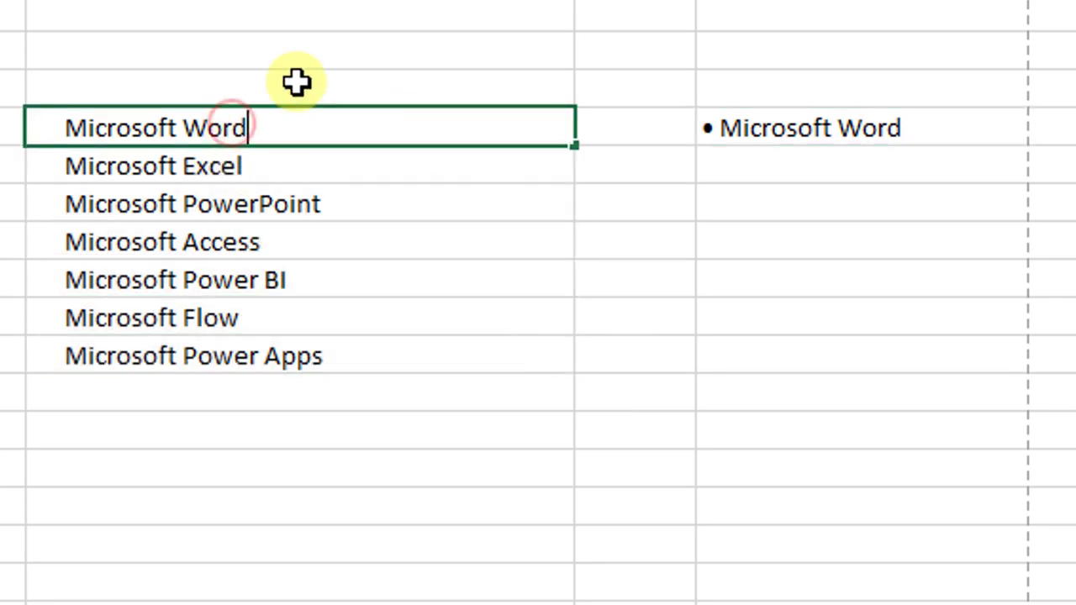
key("Home")
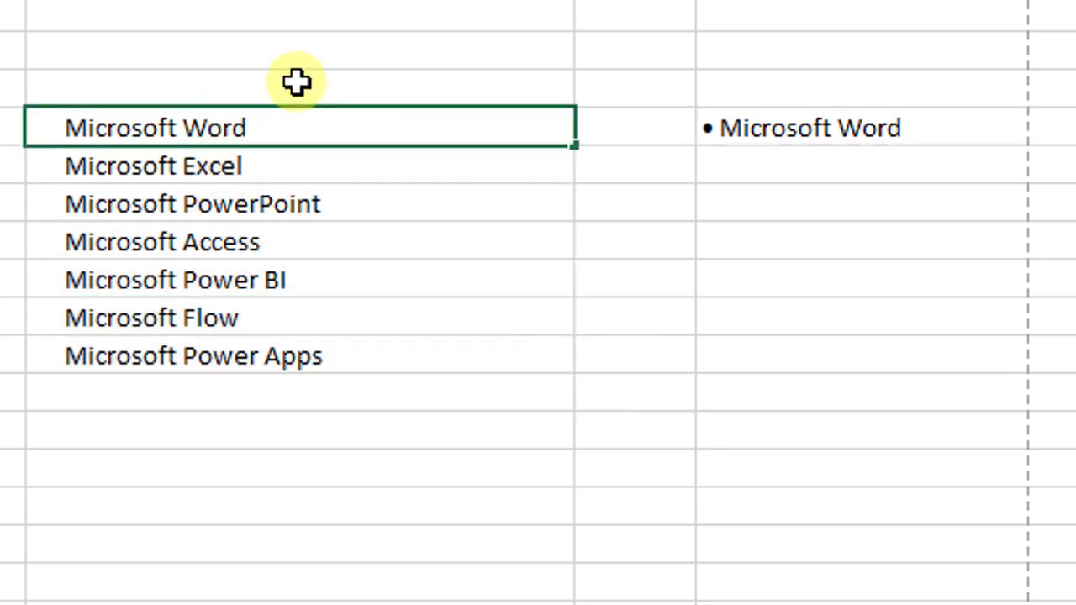
type("•")
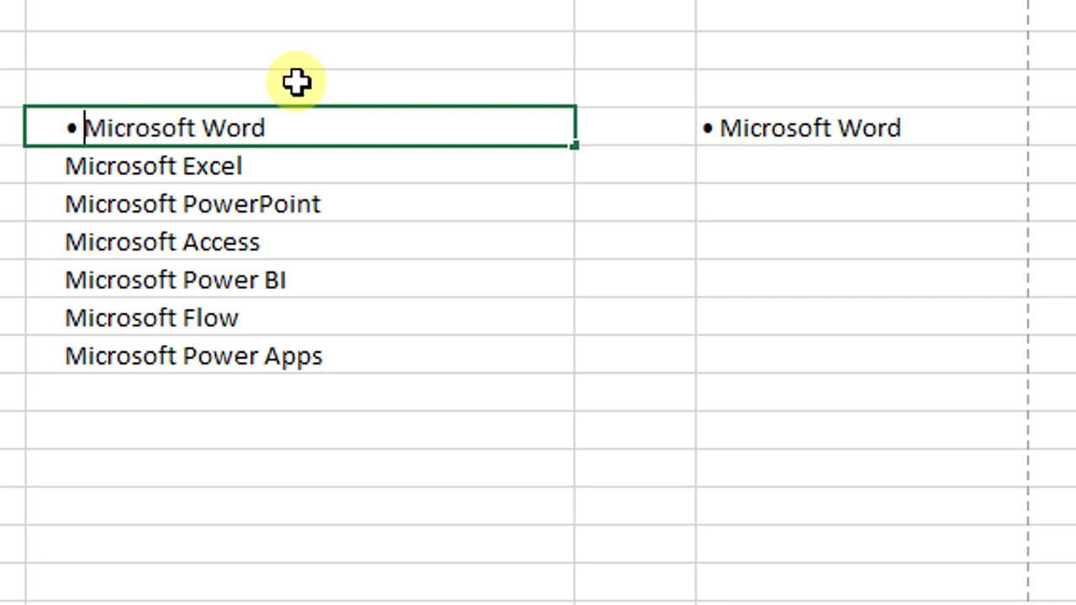
key("Escape")
- Return to the CHAR(149) bullet formula cell and recommit the formula unchanged
key("Down")
key("Down")
key("Down")
key("Down")
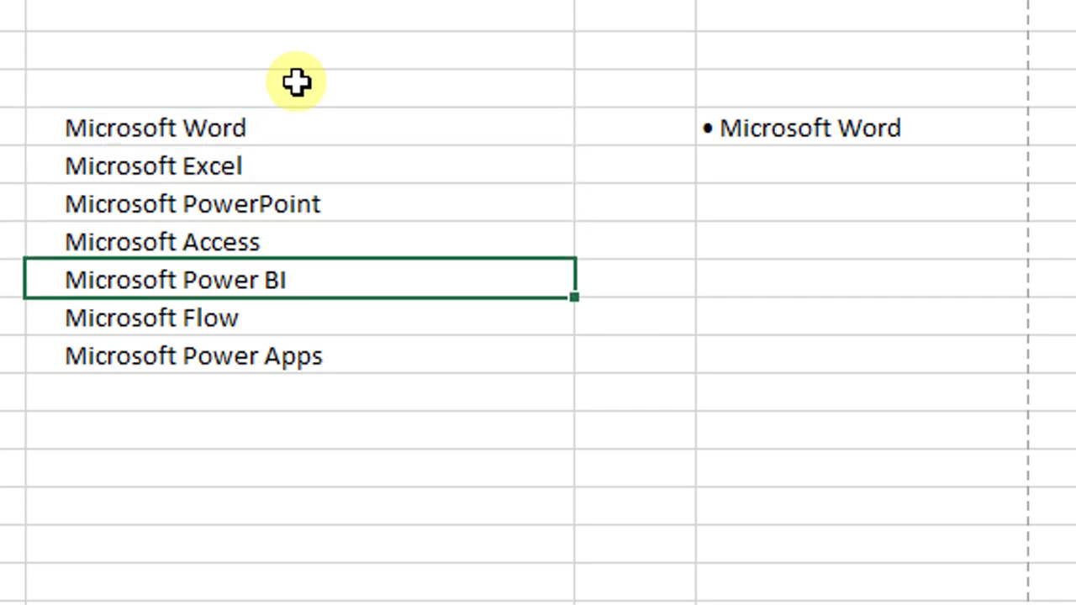
key("Right")
key("Up")
key("Up")
key("Right")
key("Up")
key("Up")
key("F2")
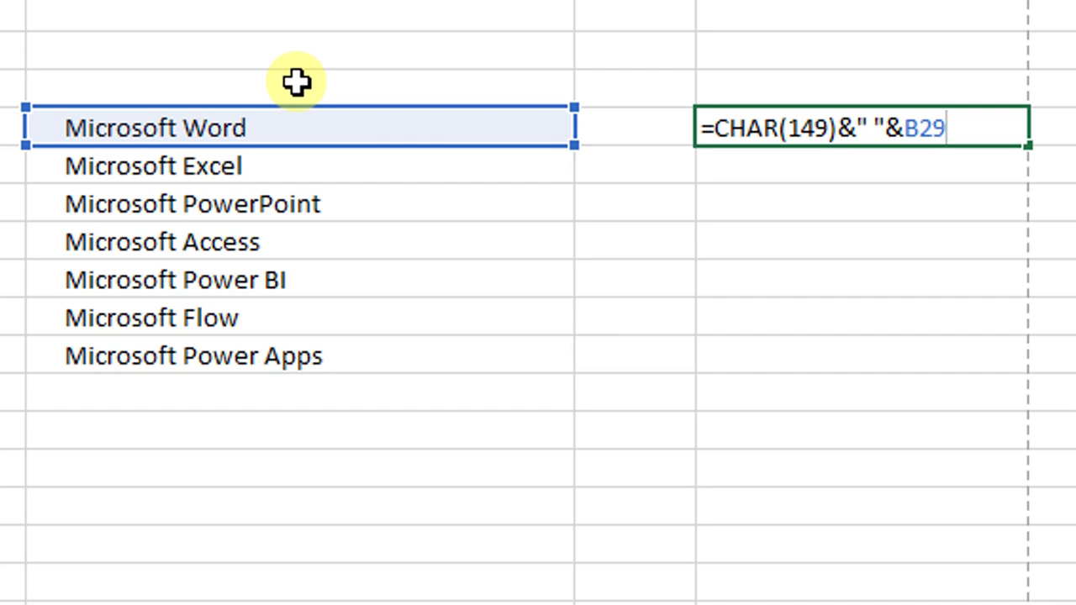
key("ctrl+Return")
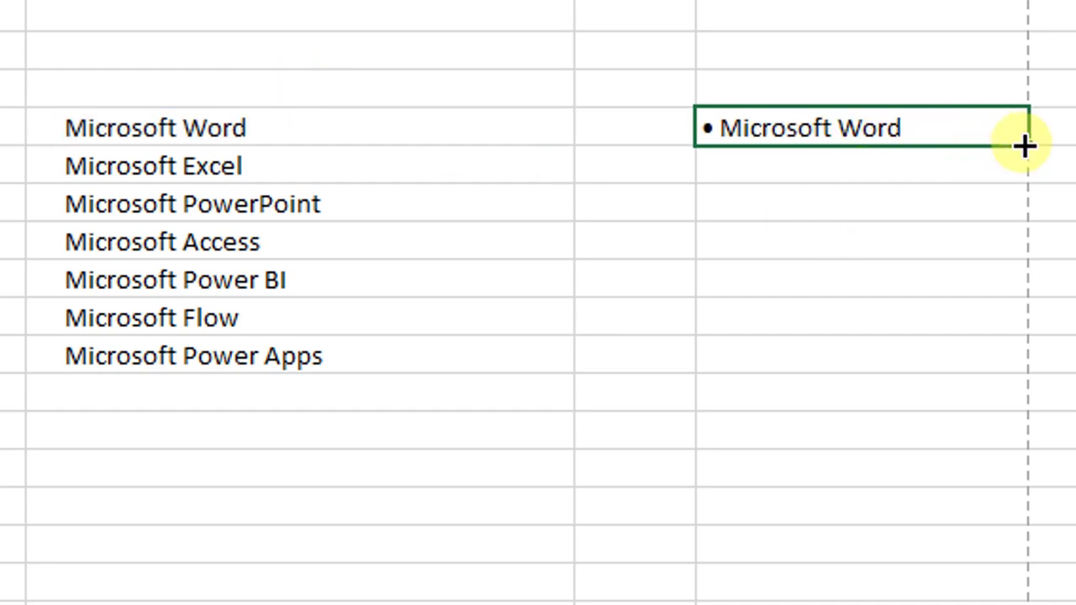
- Fill the CHAR(149) bullet formula from D29 down to D35, through Microsoft Power Apps
left_click_drag(1024, 145, 991, 375)
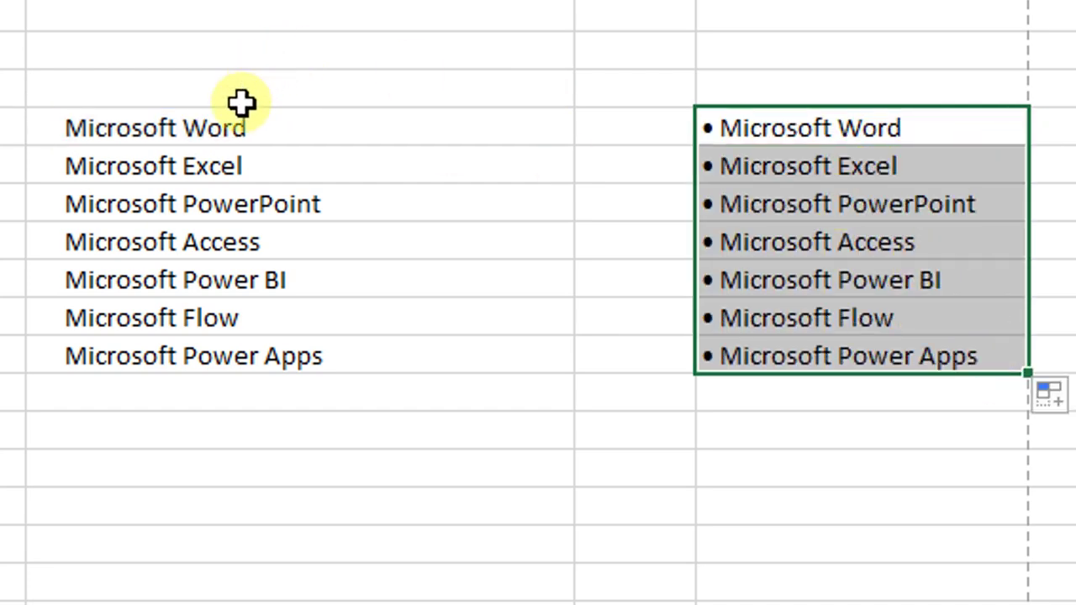
left_click_drag(339, 132, 328, 319)
left_click_drag(780, 139, 782, 339)
left_click(803, 124)
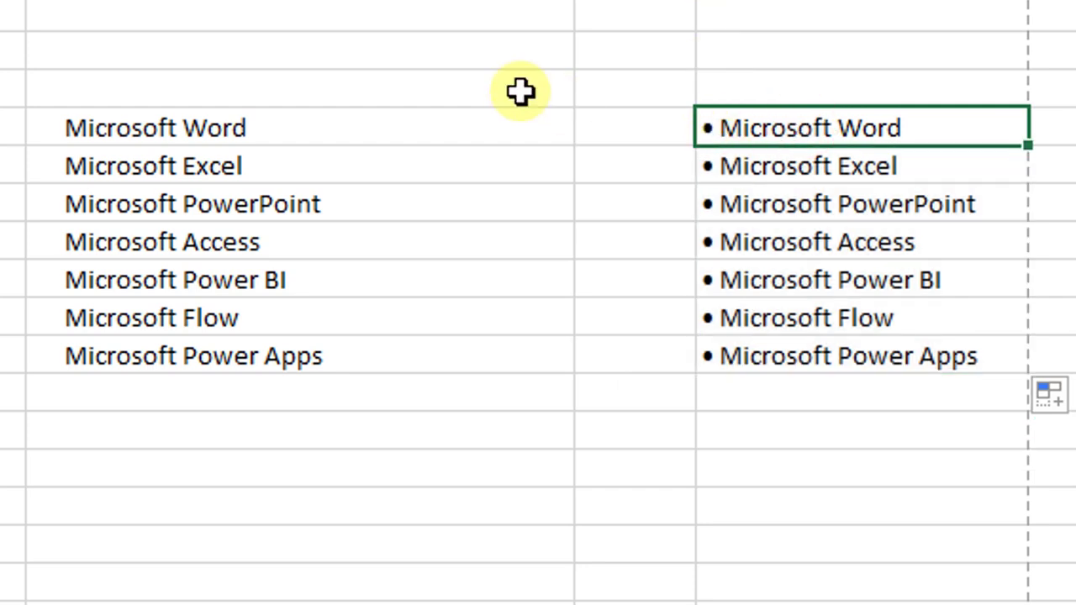
scroll(520, 91, "up", 5)
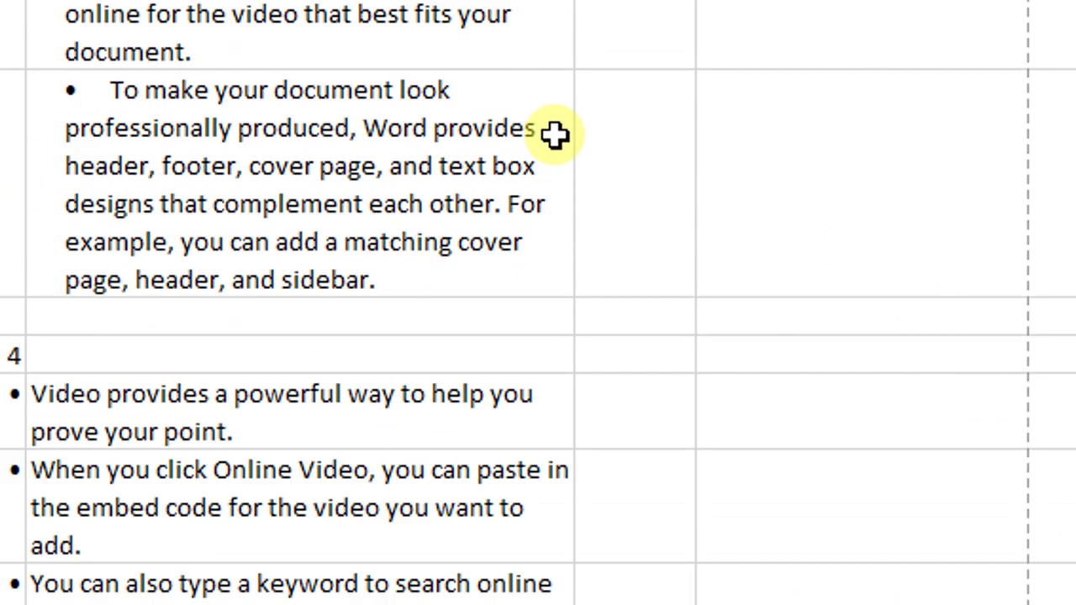
scroll(555, 133, "down", 3)
- Label the formula-bulleted list 5 in the cell above it
left_click(997, 360)
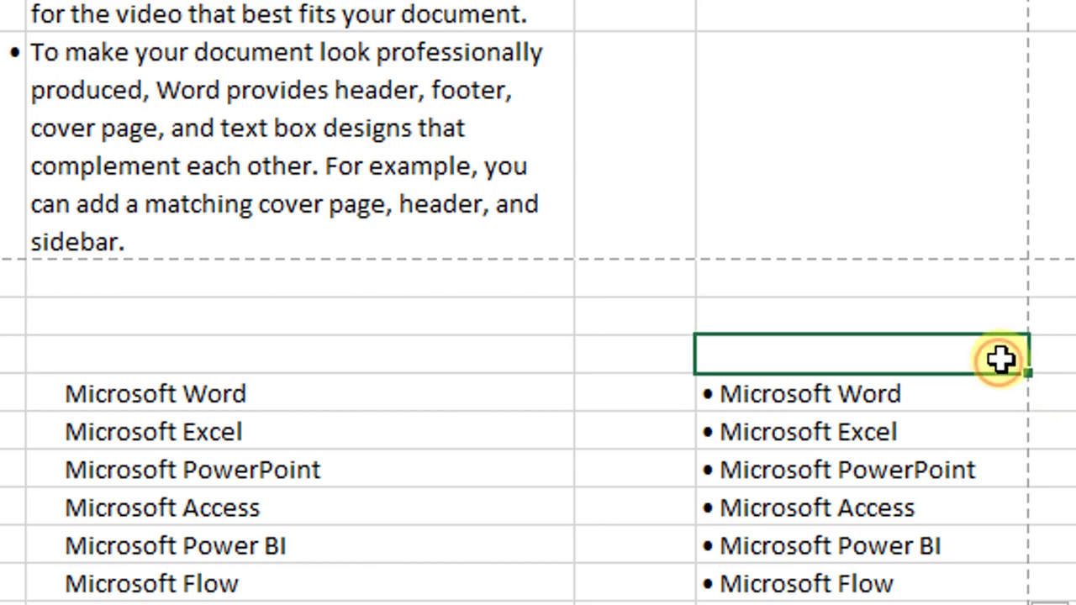
type("5")
key("Return")
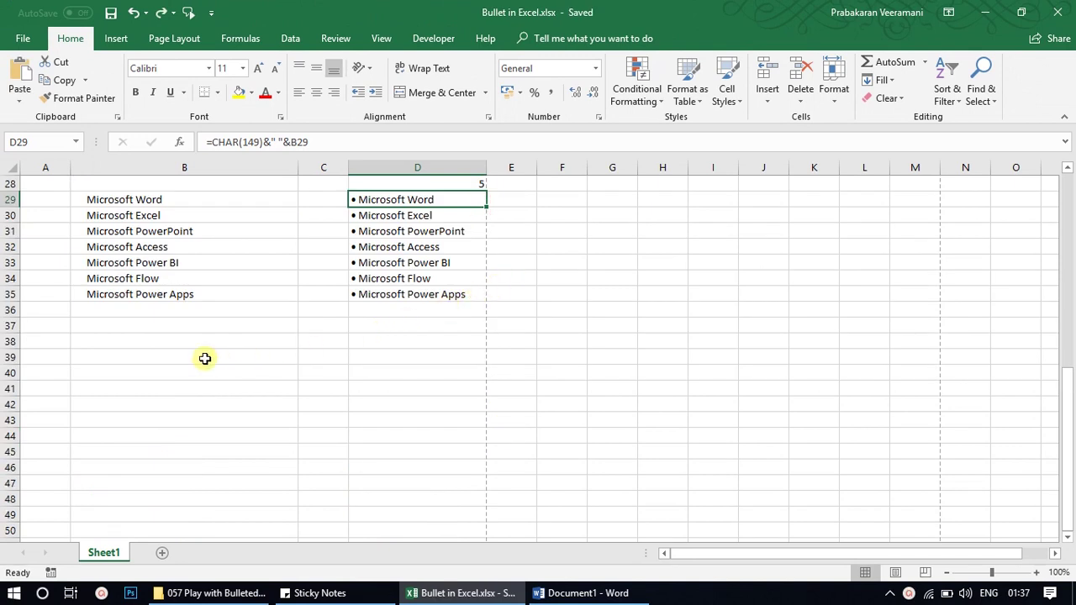
- Copy the seven product names from B29:B35 into B40:B46 and select the pasted range
left_click(205, 359)
scroll(204, 357, "up", 1)
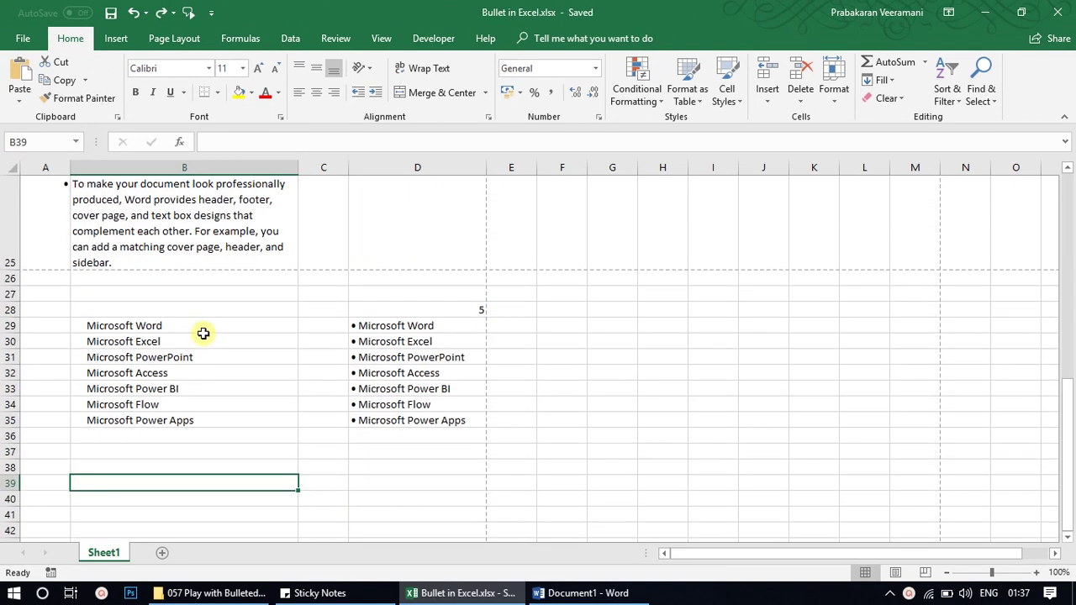
left_click_drag(205, 326, 208, 417)
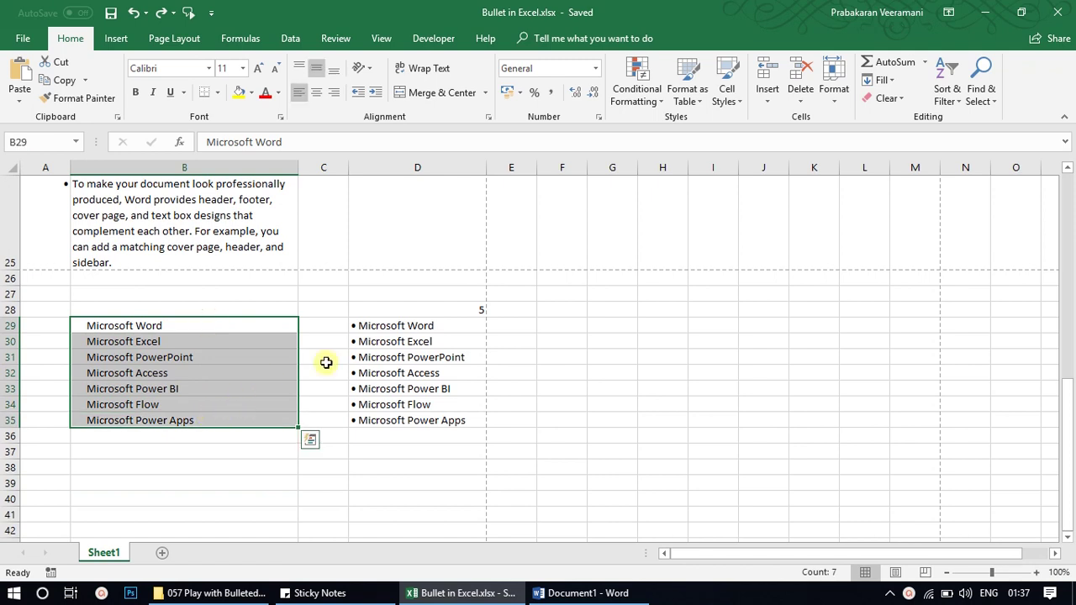
key("ctrl+c")
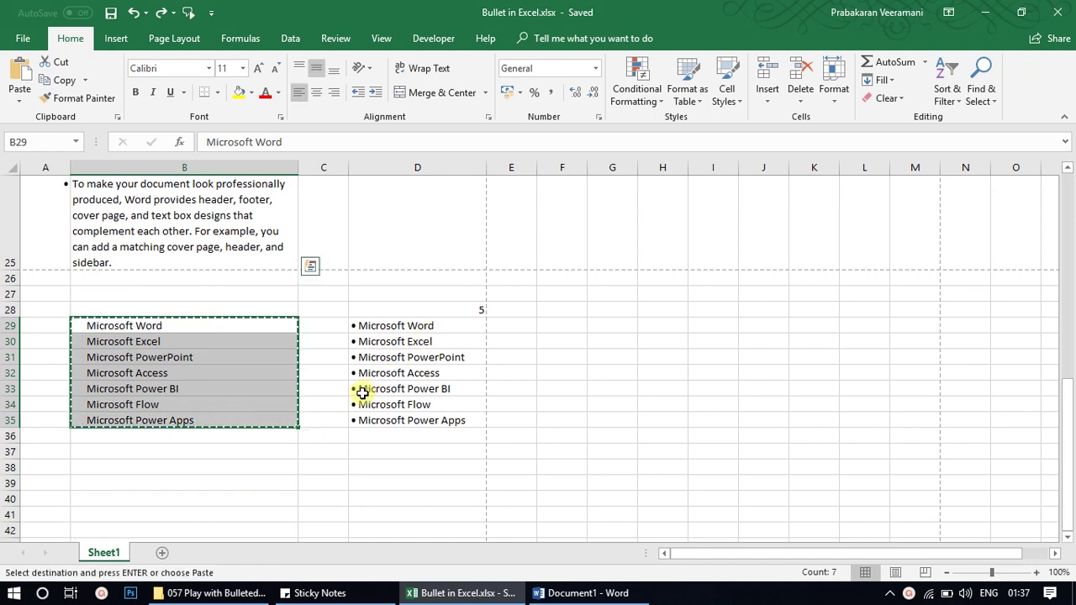
scroll(361, 392, "down", 3)
left_click(160, 276)
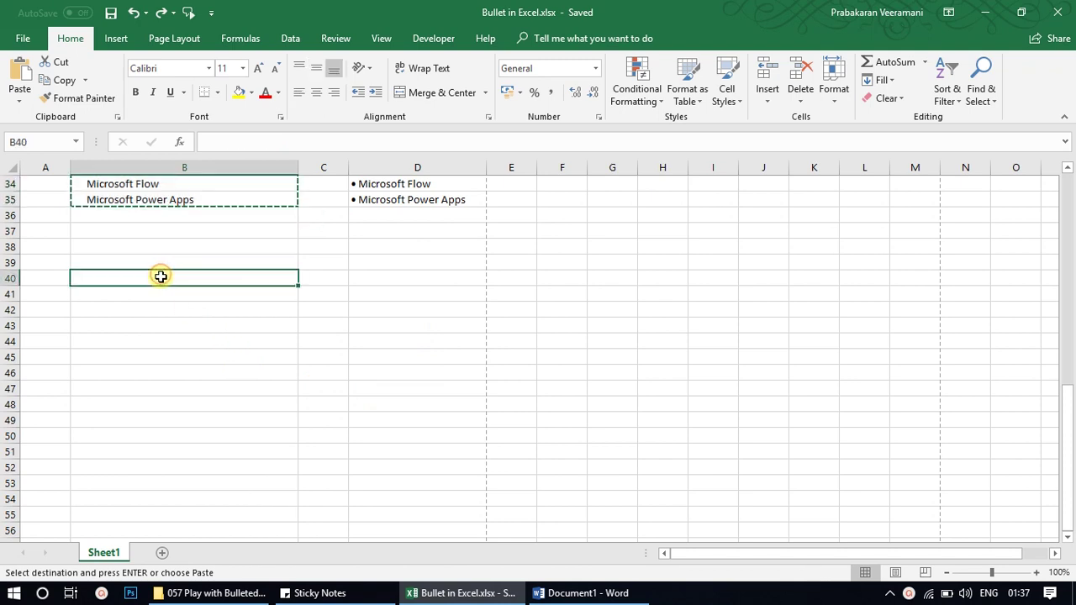
key("ctrl+v")
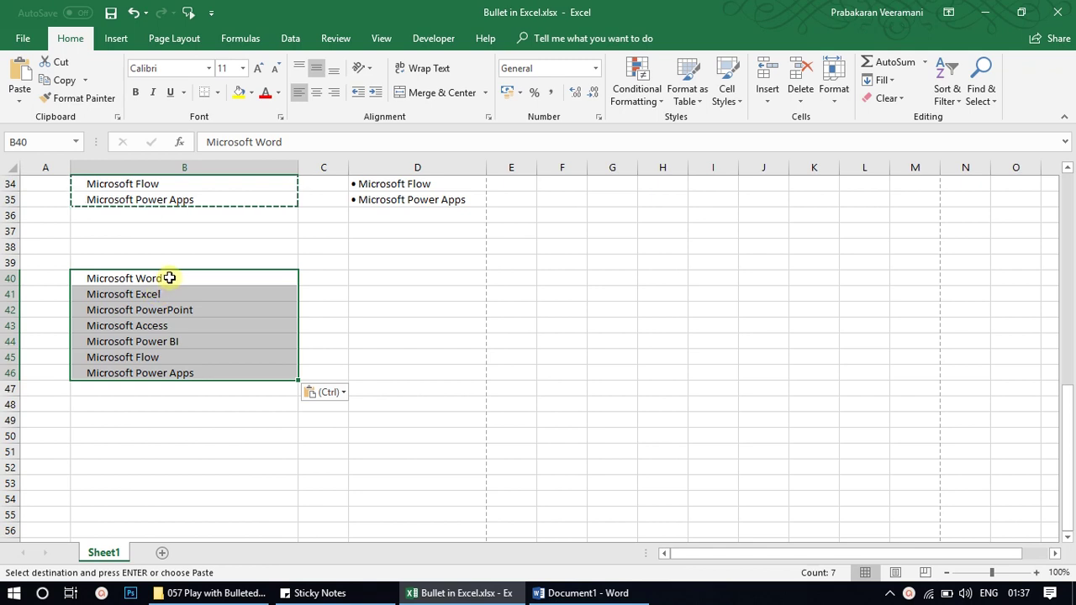
left_click_drag(168, 278, 171, 370)
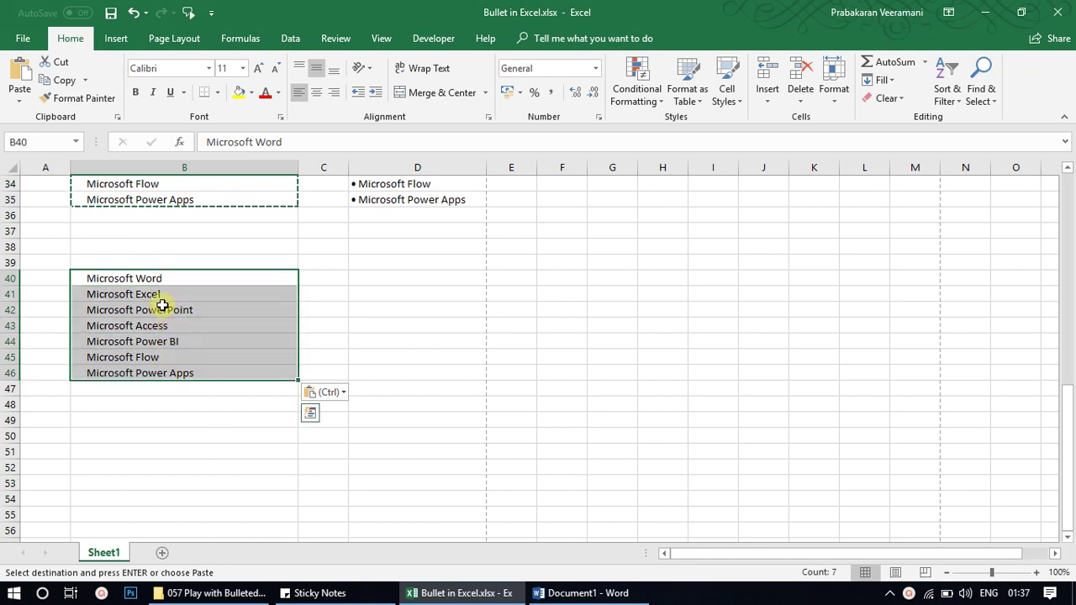
scroll(158, 290, "up", 1)
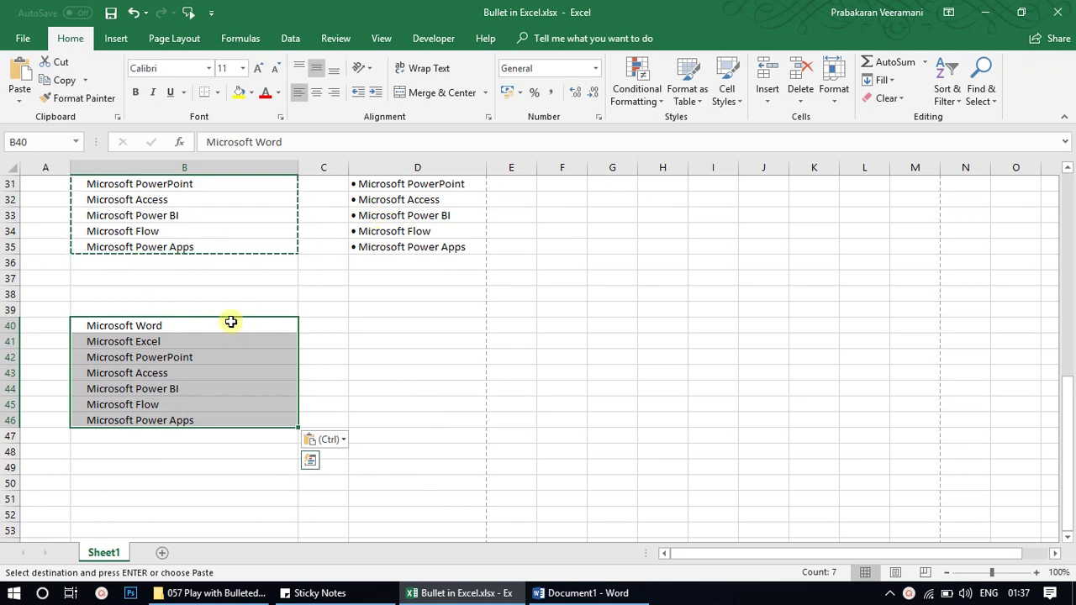
left_click_drag(230, 324, 197, 416)
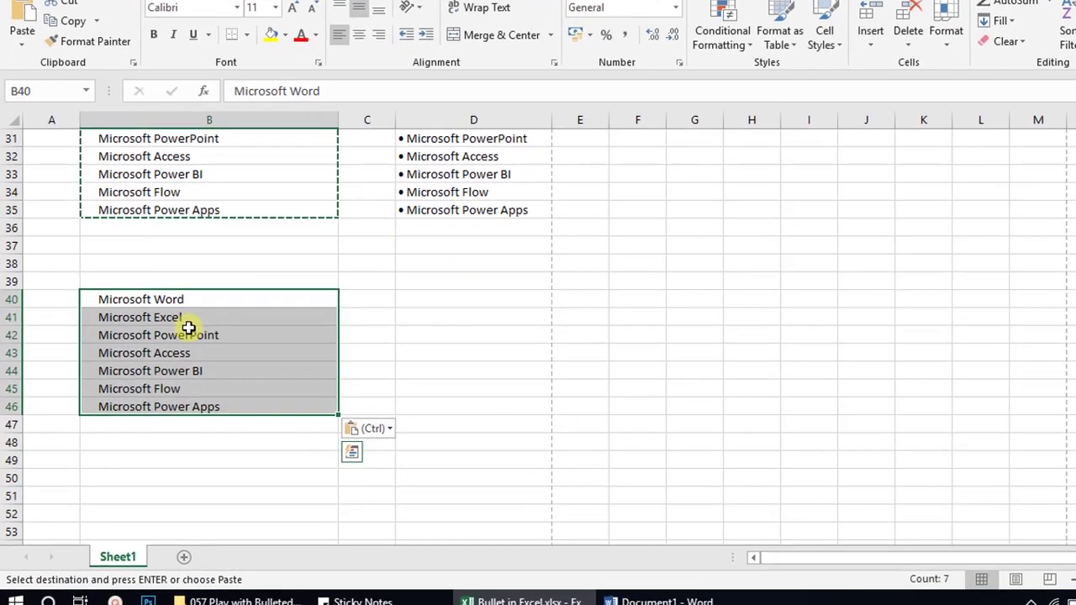
- Open Format Cells for B40:B46, choose the Custom category and delete the General code
right_click(188, 328)
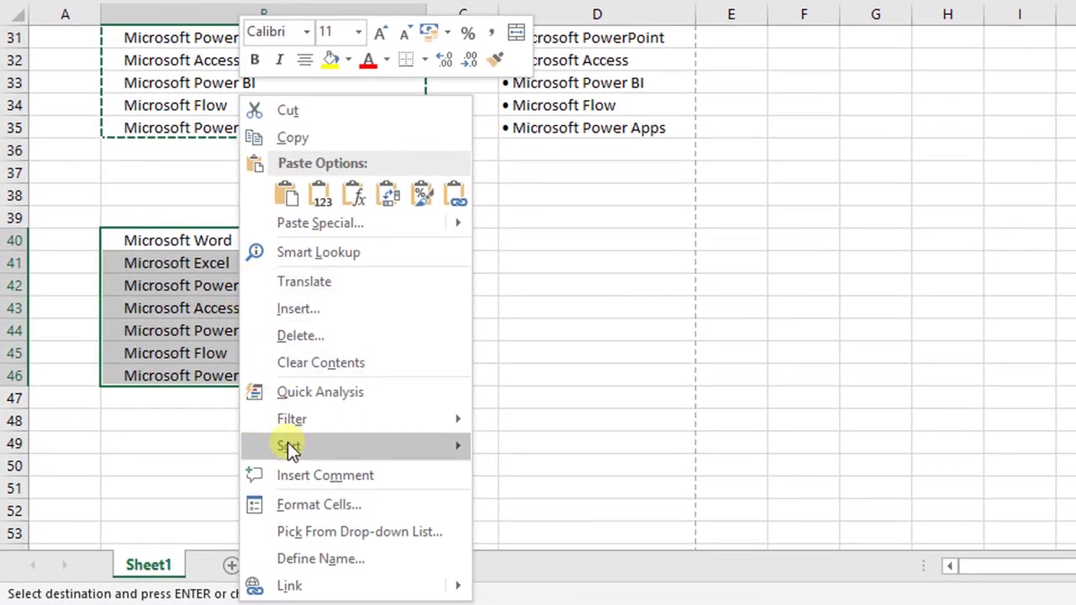
left_click(302, 504)
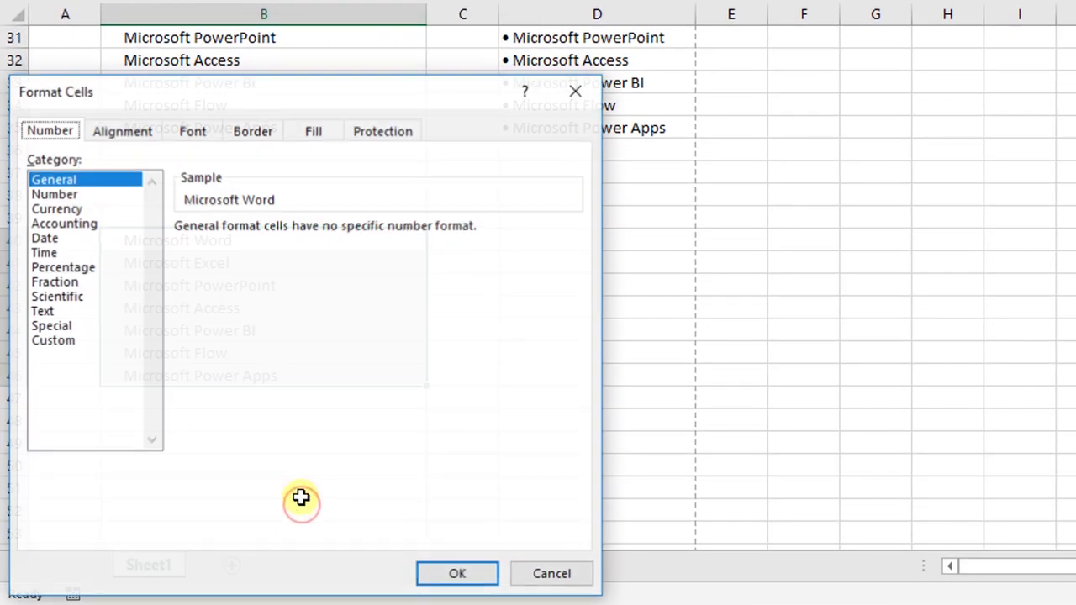
left_click_drag(325, 94, 763, 55)
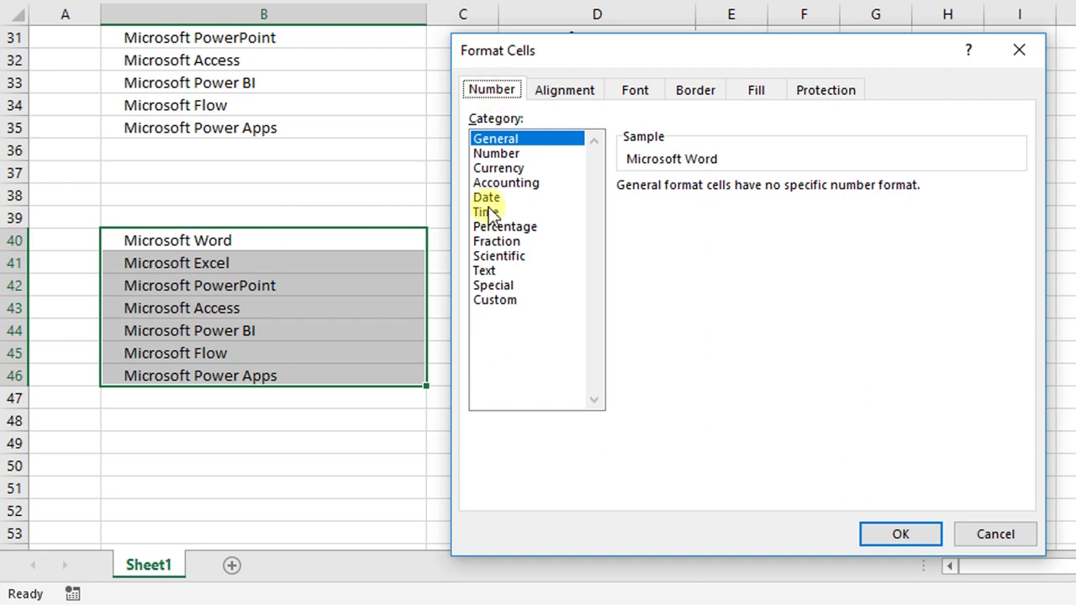
left_click(486, 299)
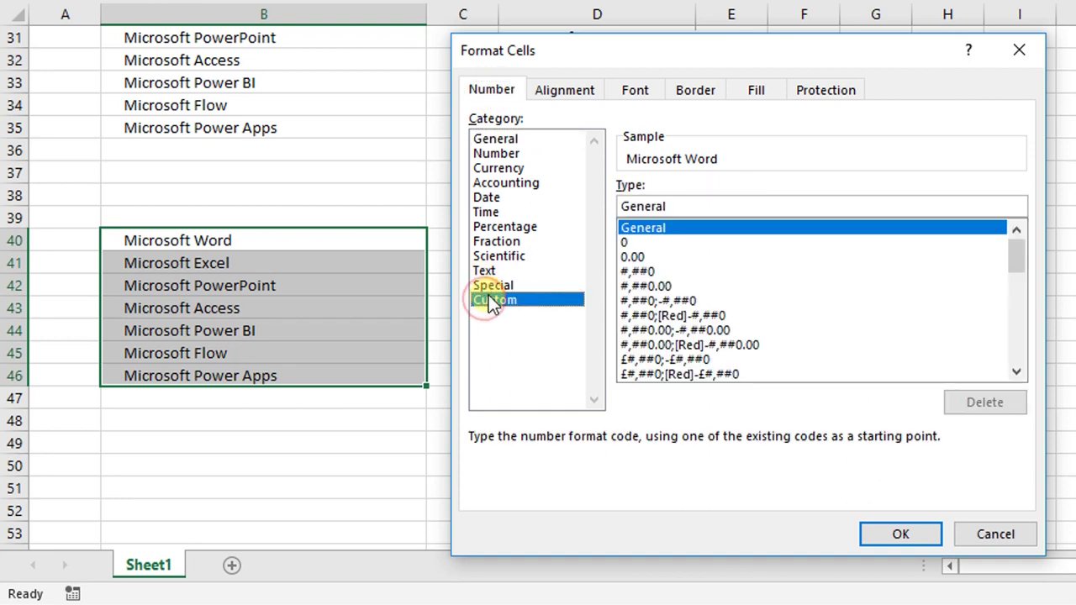
double_click(643, 206)
key("BackSpace")
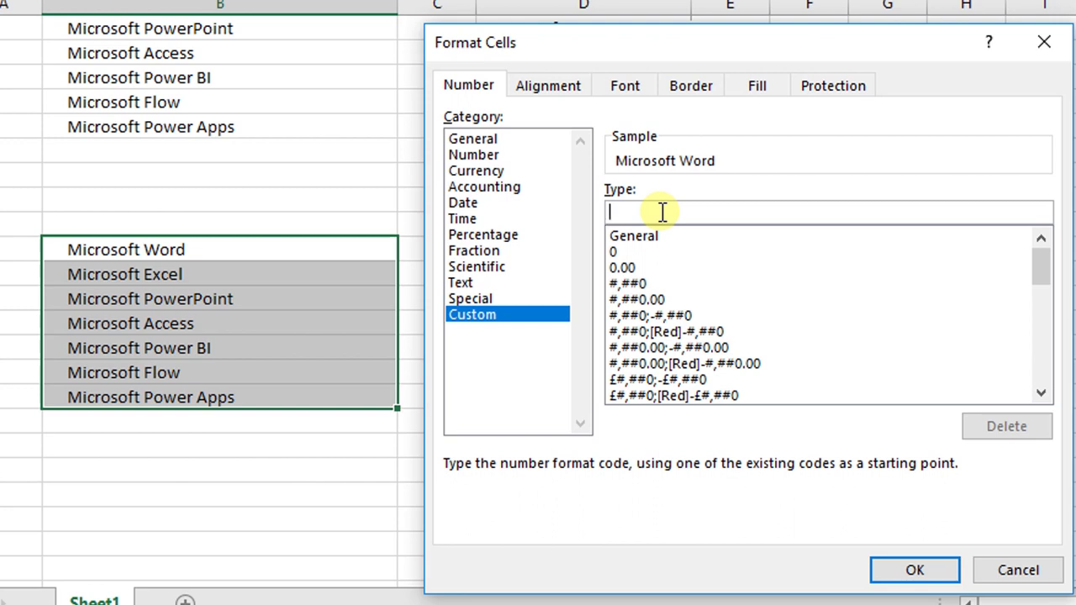
- Enter the custom code • General;• General;• General;• General, previewing • Microsoft Word
type("@")
type(" General;")
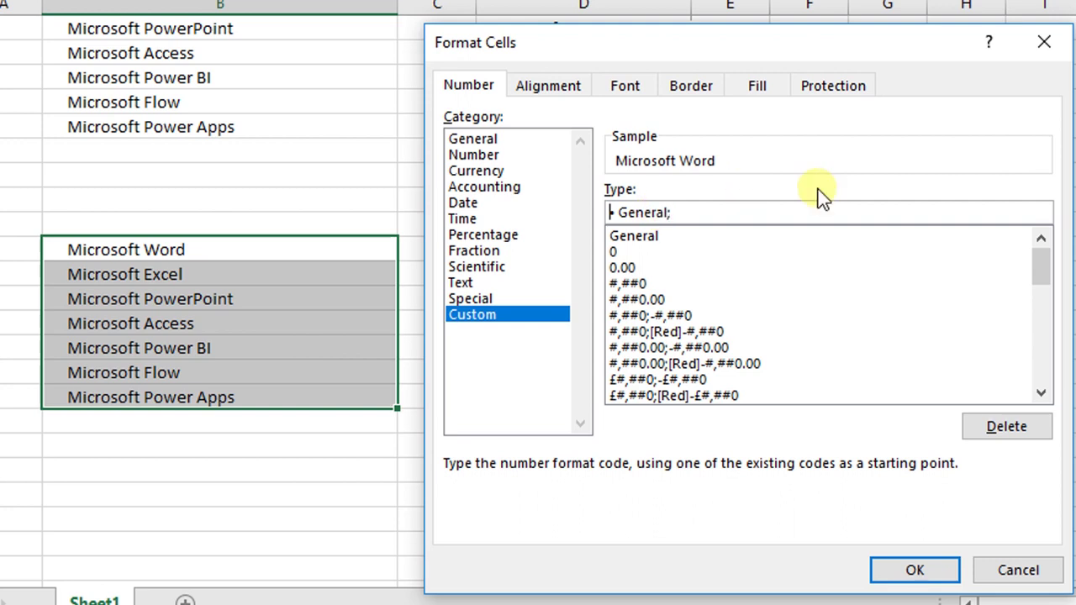
key("shift+End")
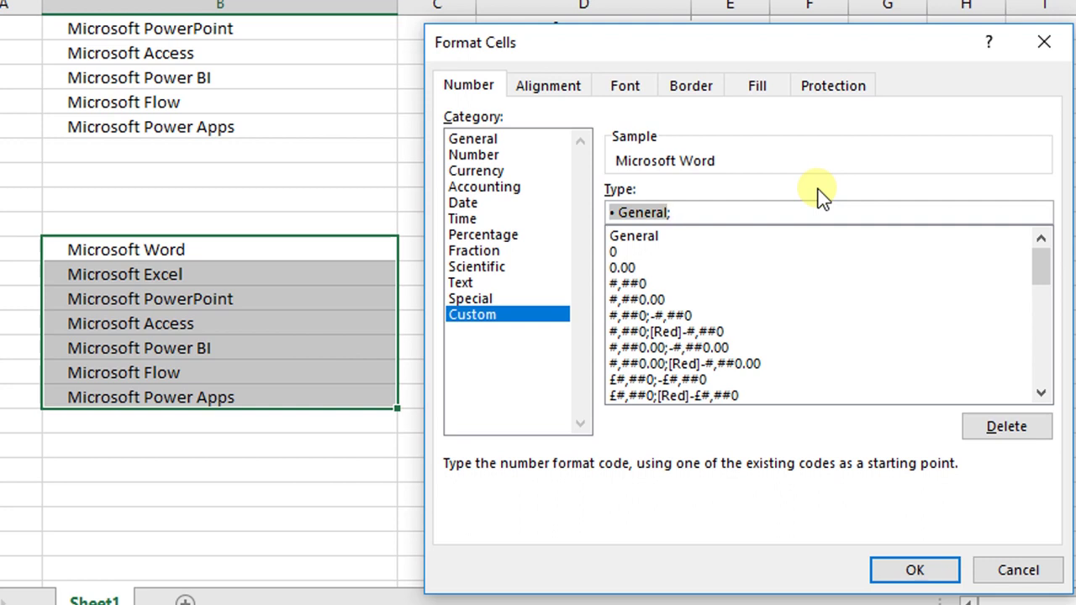
key("End")
key("ctrl+v")
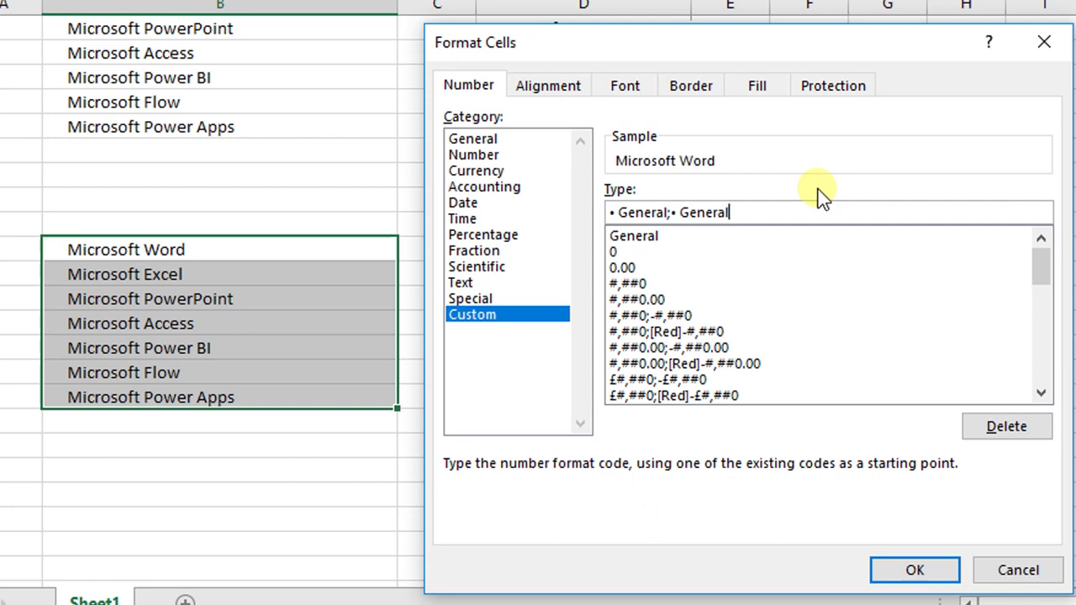
type(",")
type(";")
key("ctrl+v")
type(";")
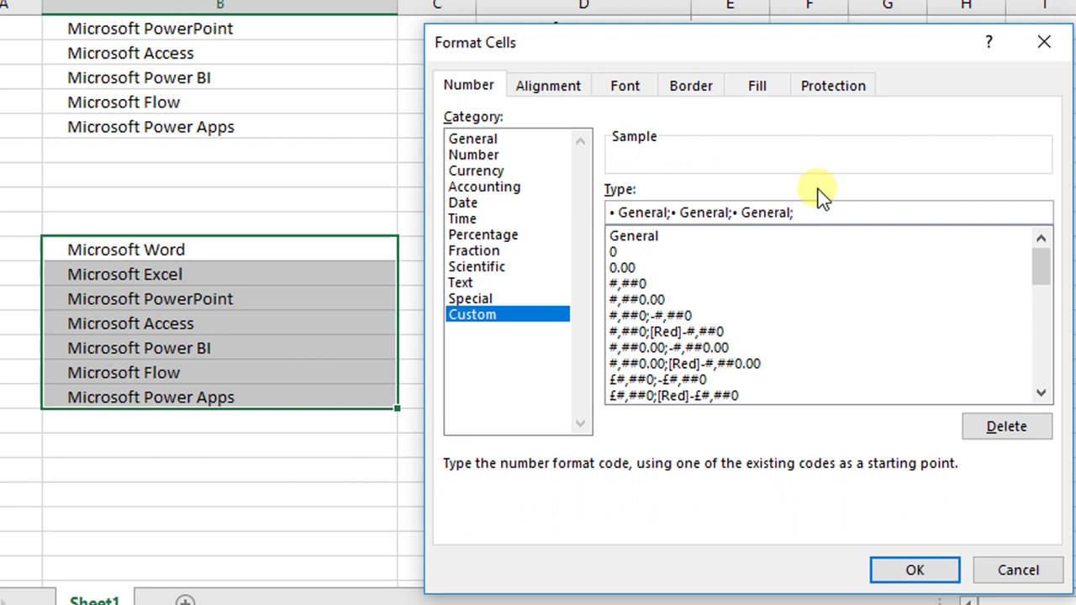
key("ctrl+v")
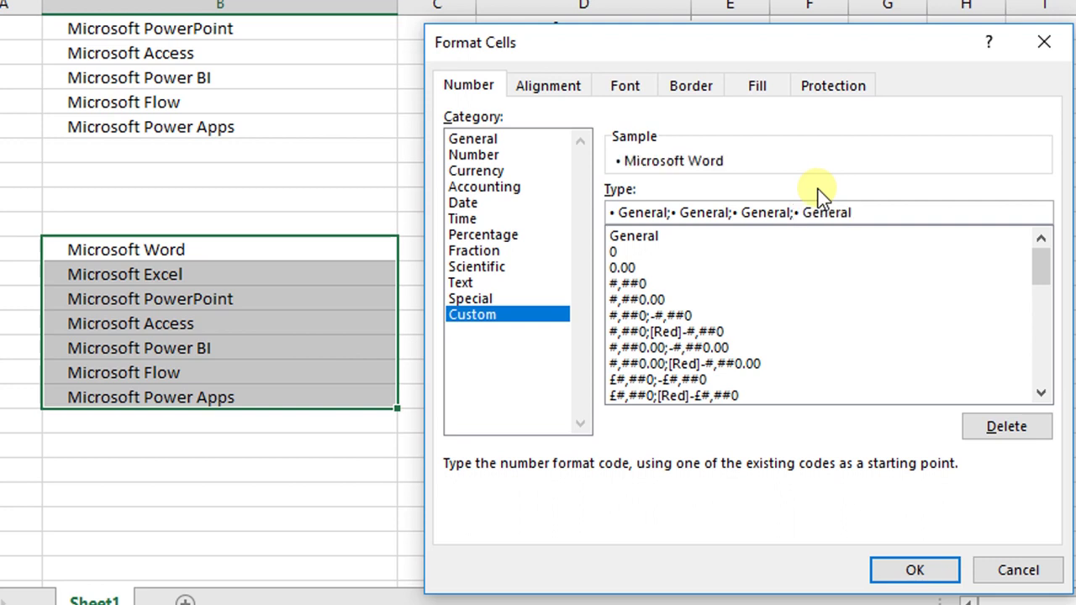
left_click_drag(859, 212, 552, 216)
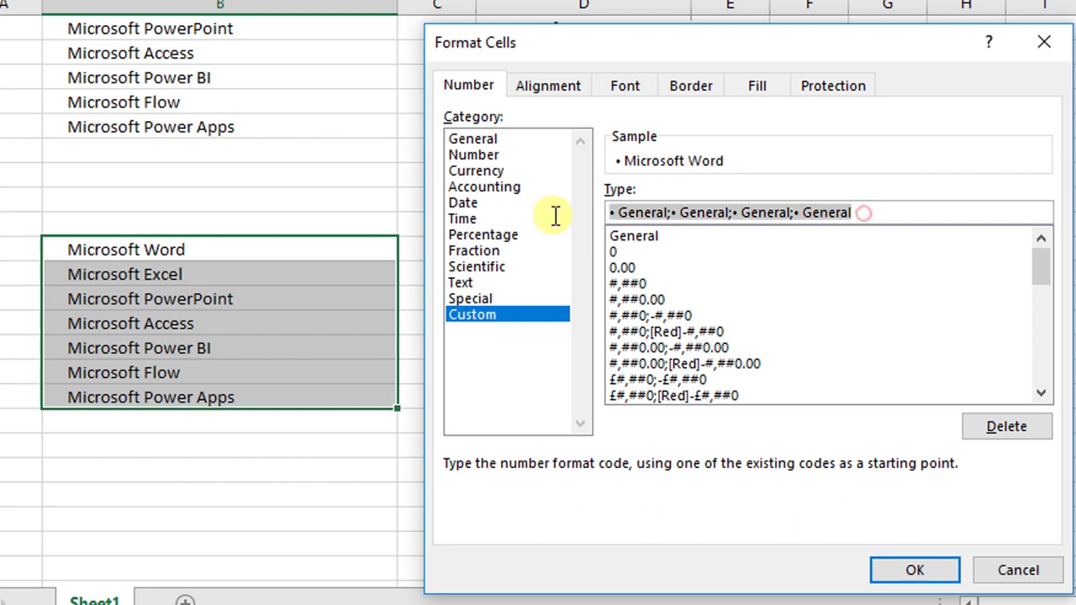
left_click(916, 573)
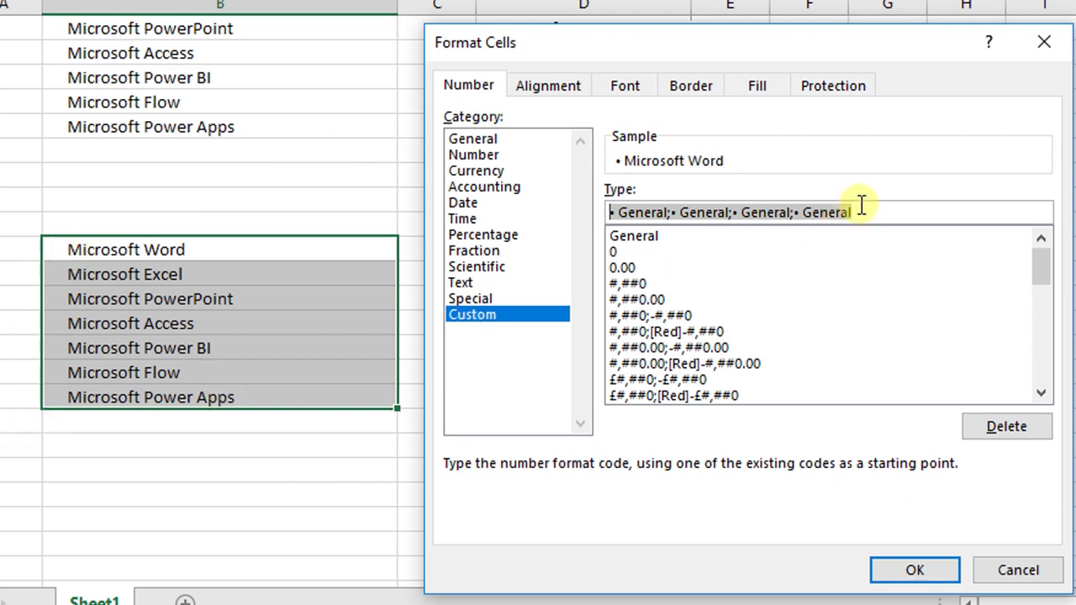
- Review each • General section of the format code, then apply it with OK
left_click_drag(857, 210, 543, 192)
left_click(698, 212)
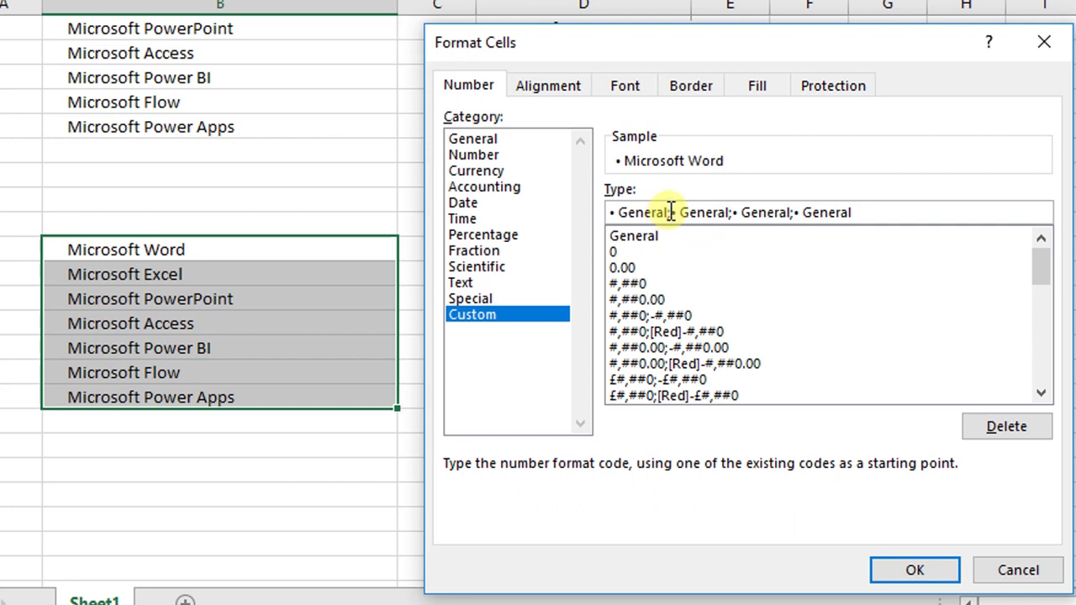
left_click_drag(669, 212, 591, 207)
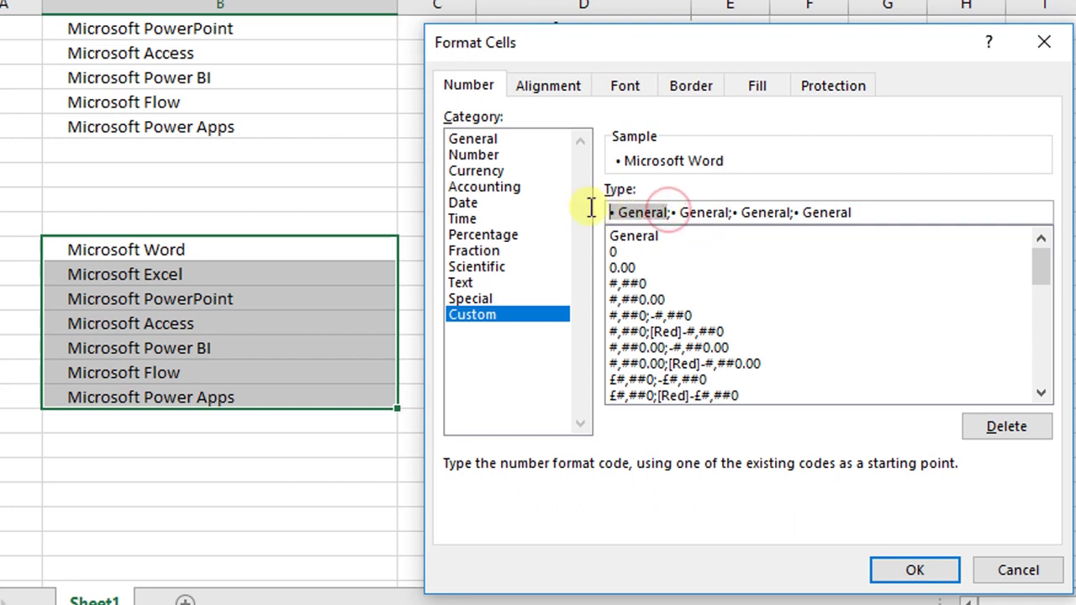
left_click(679, 213)
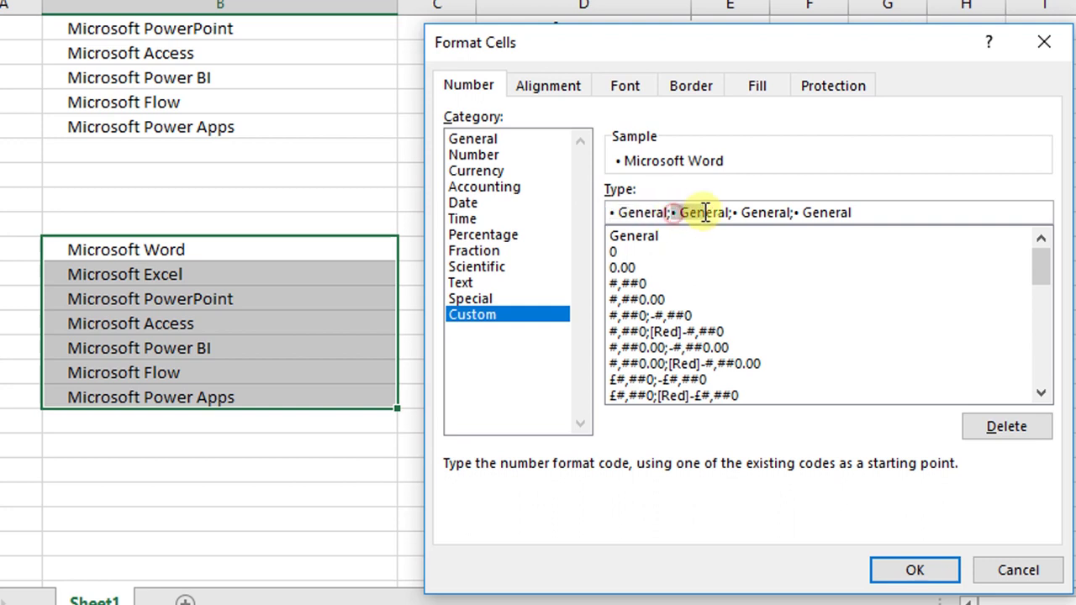
left_click_drag(704, 211, 875, 216)
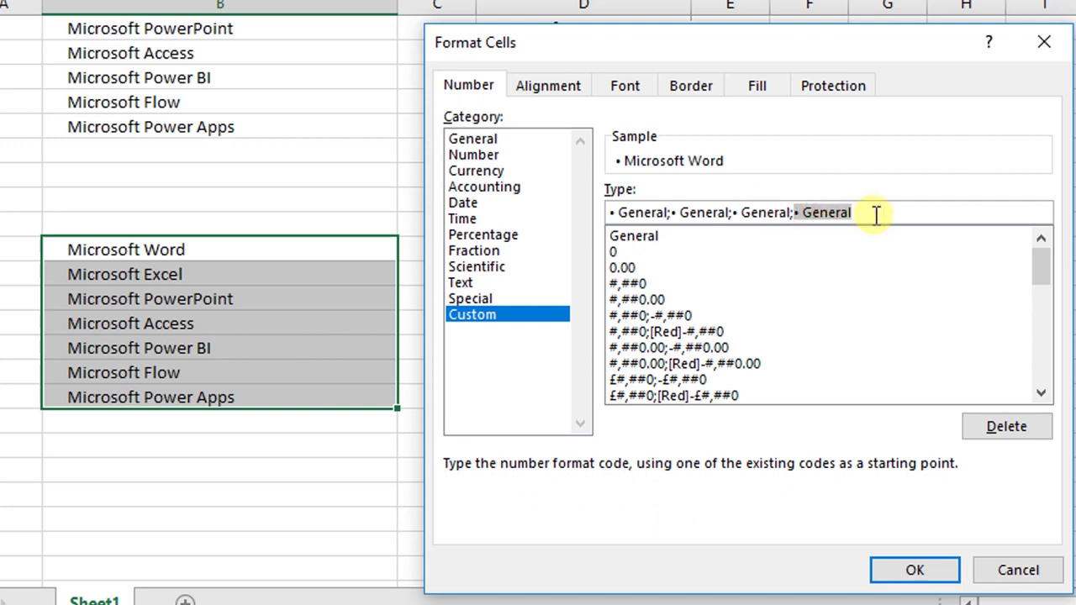
left_click_drag(876, 215, 562, 211)
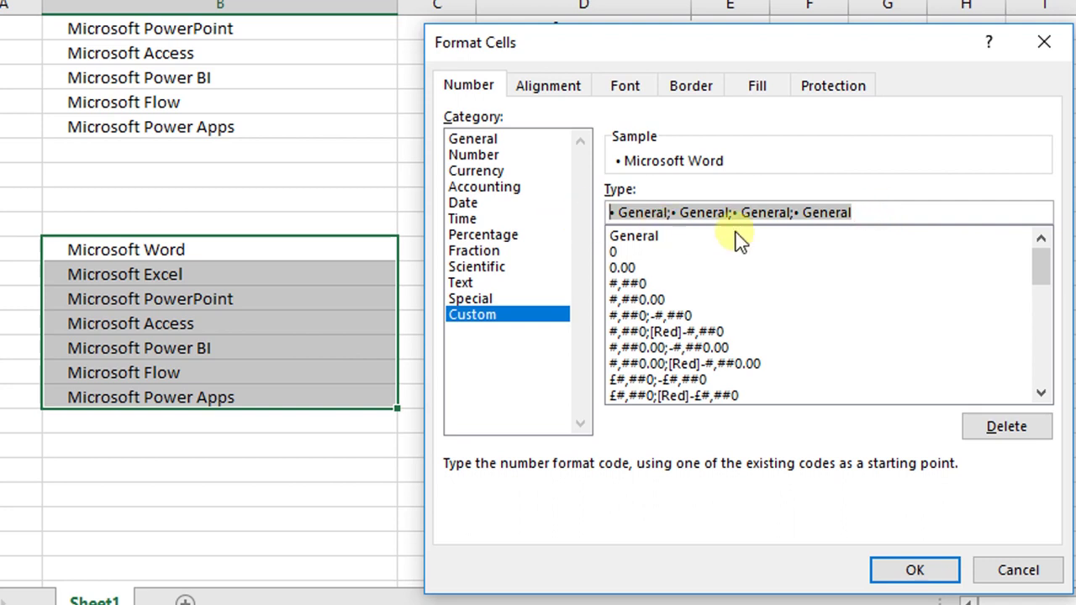
left_click_drag(868, 213, 797, 217)
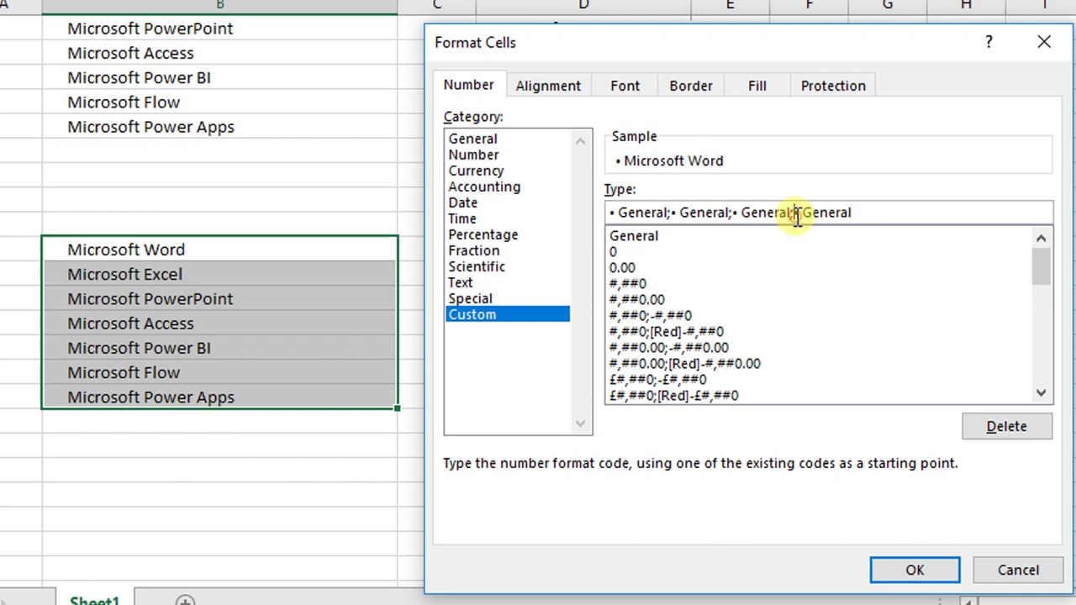
left_click_drag(790, 212, 865, 212)
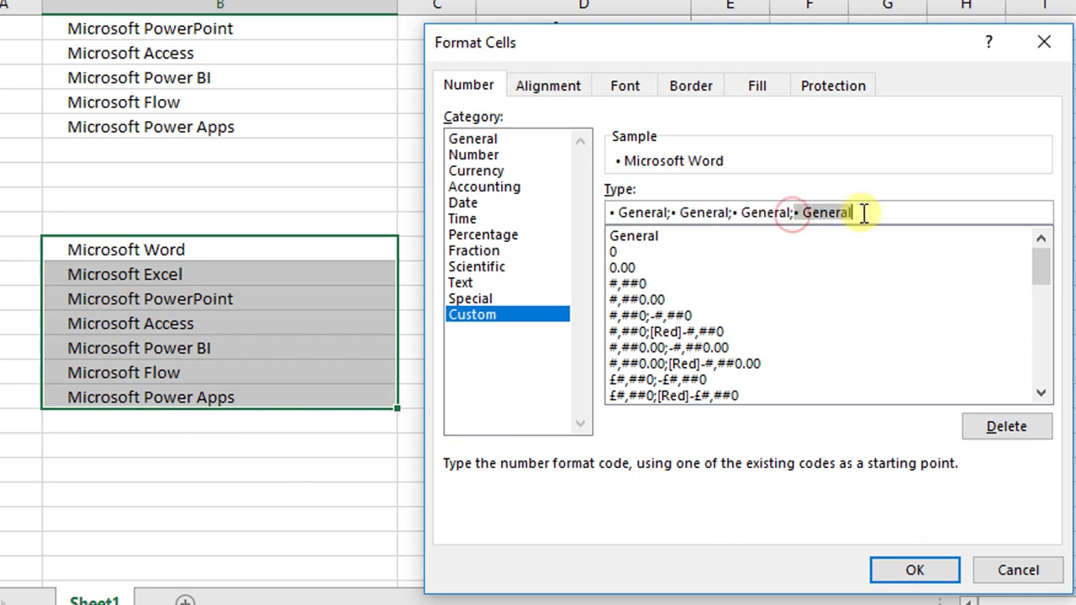
left_click(914, 569)
- Select the bulleted B40:B46 list, Microsoft Word to Microsoft Power Apps, to check it
left_click(99, 252)
left_click_drag(99, 253, 103, 389)
left_click(102, 389)
key("ctrl+Return")
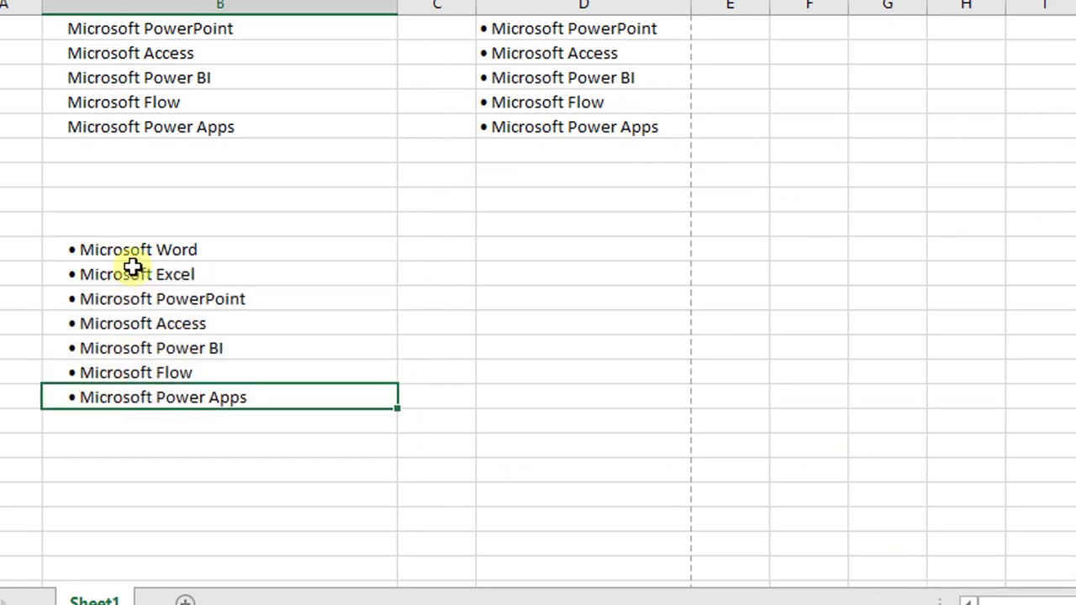
left_click_drag(132, 249, 112, 389)
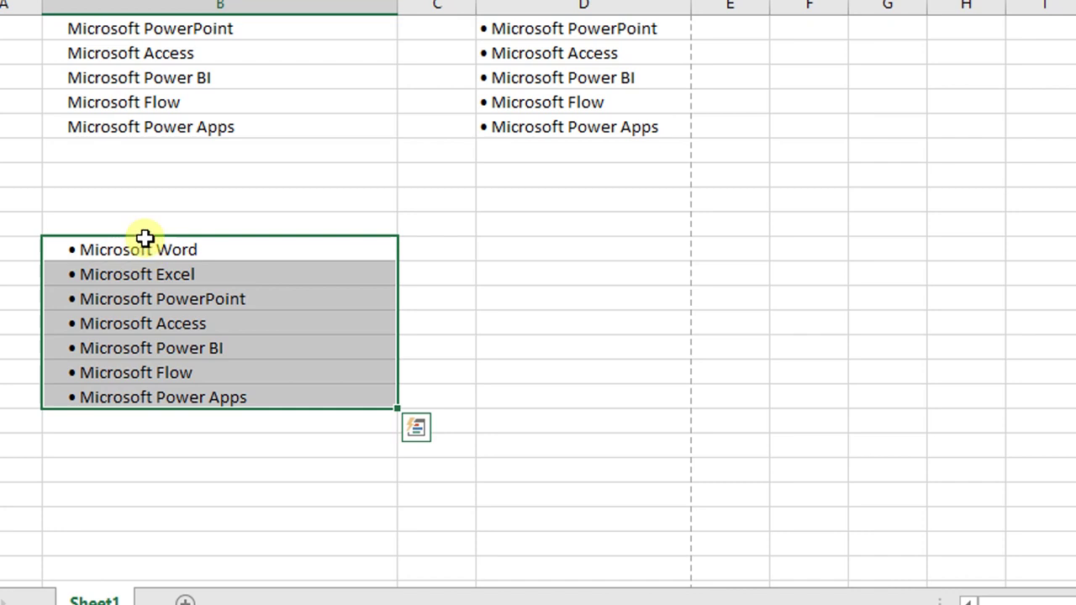
left_click_drag(136, 246, 118, 406)
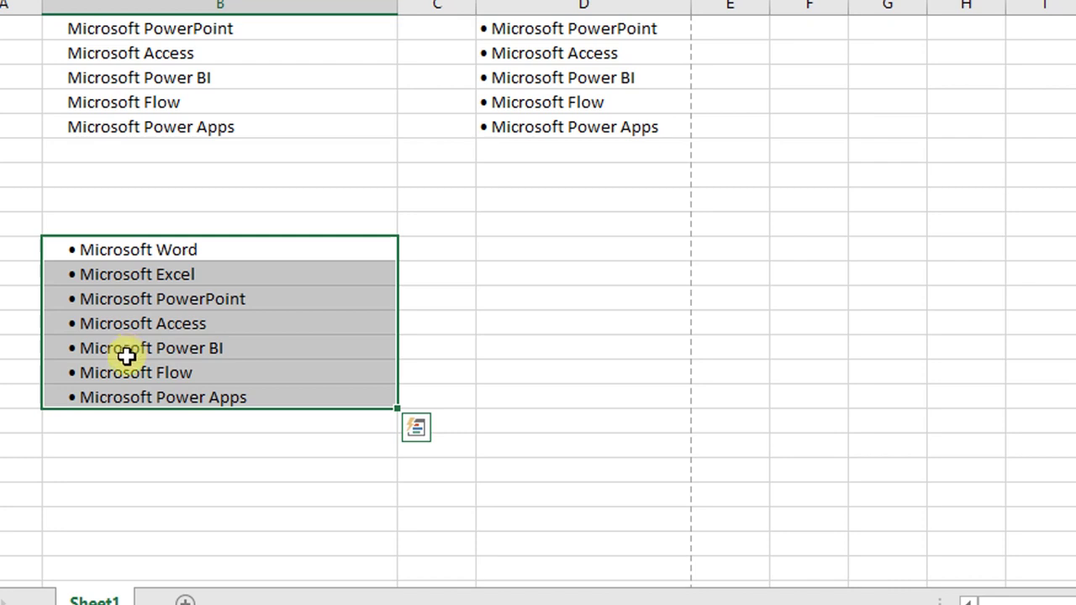
left_click_drag(149, 249, 122, 385)
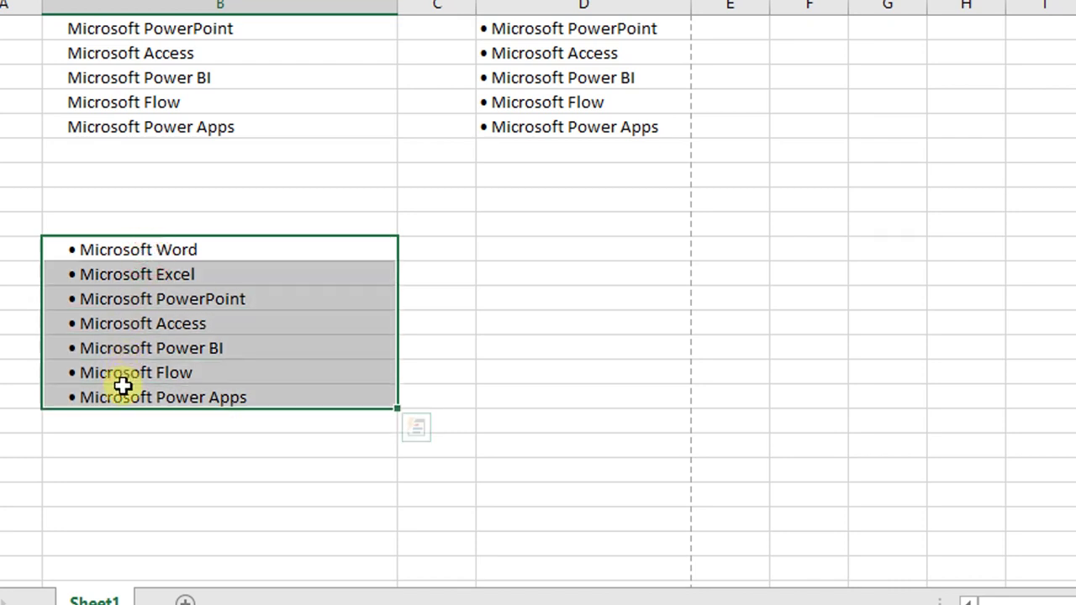
left_click_drag(137, 253, 106, 384)
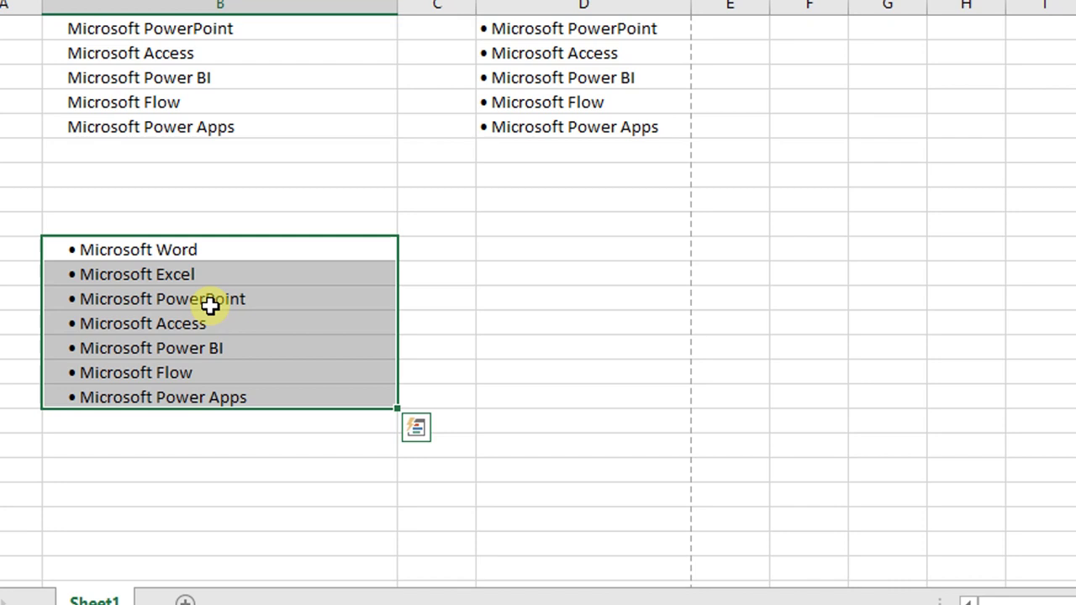
scroll(310, 336, "up", 4)
scroll(343, 336, "down", 3)
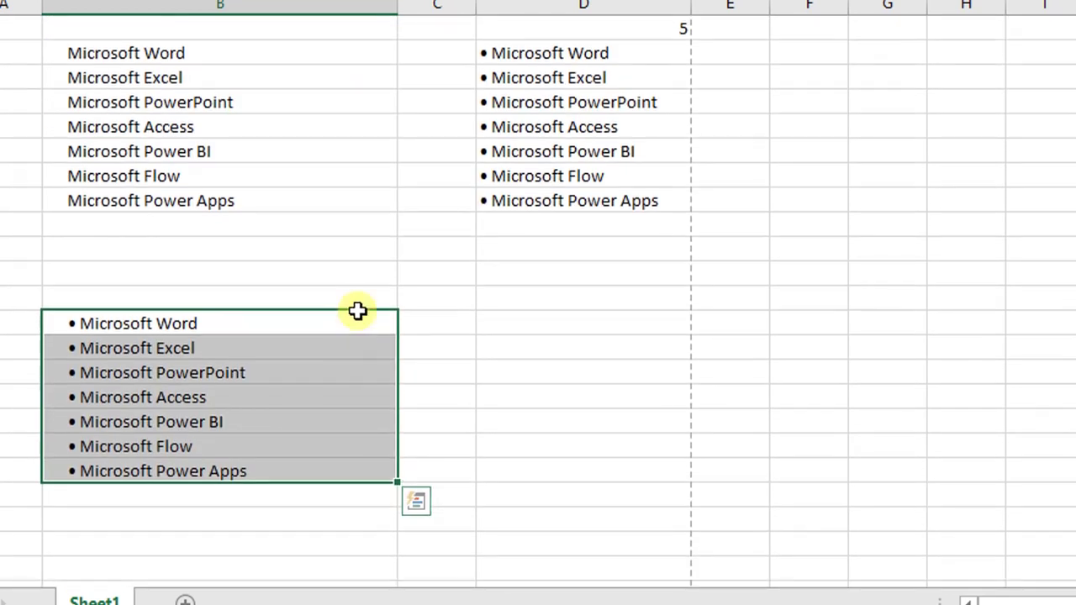
- Label the custom-format bulleted list 6 in the cell above it
left_click(353, 296)
type("6")
key("Return")
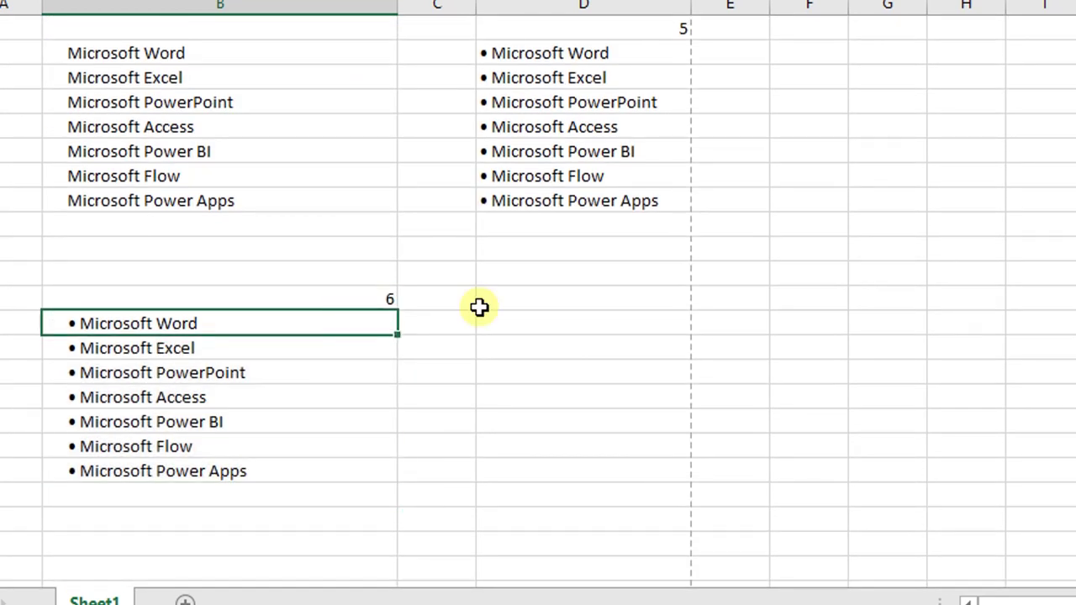
- Scroll up and select lists 1, 2 and the column D bullets to compare them
scroll(423, 490, "up", 3)
left_click(424, 300)
scroll(423, 489, "up", 10)
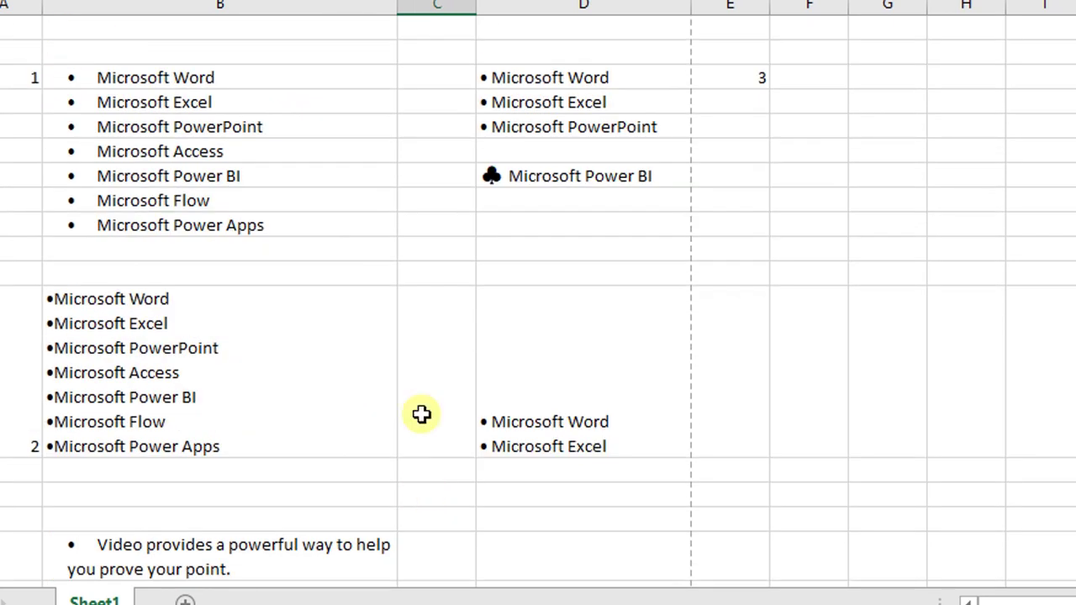
left_click_drag(158, 80, 145, 226)
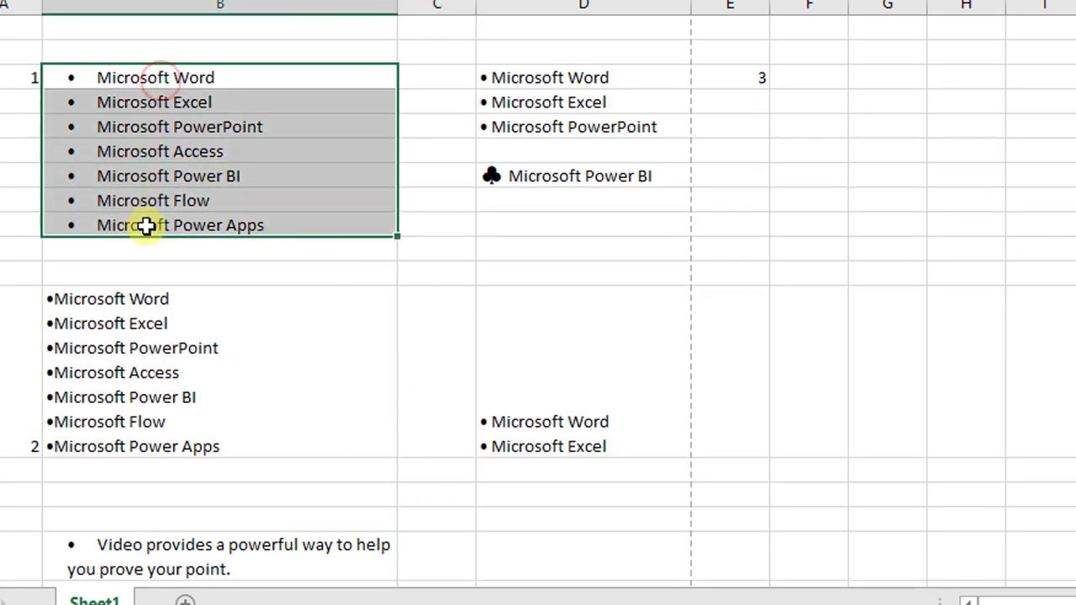
left_click(116, 47)
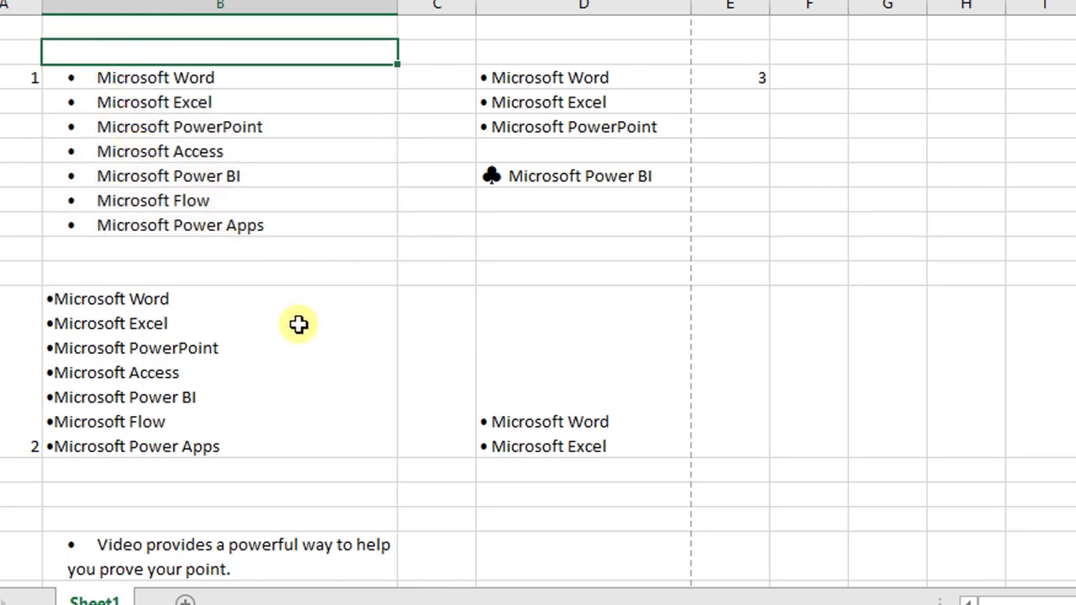
left_click(209, 316)
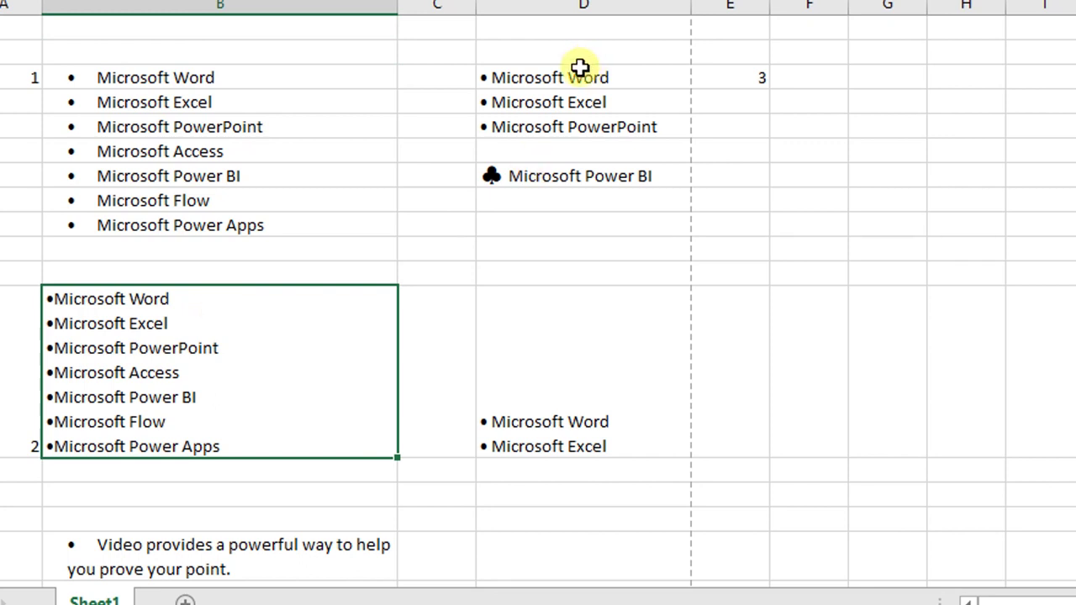
left_click_drag(578, 71, 562, 125)
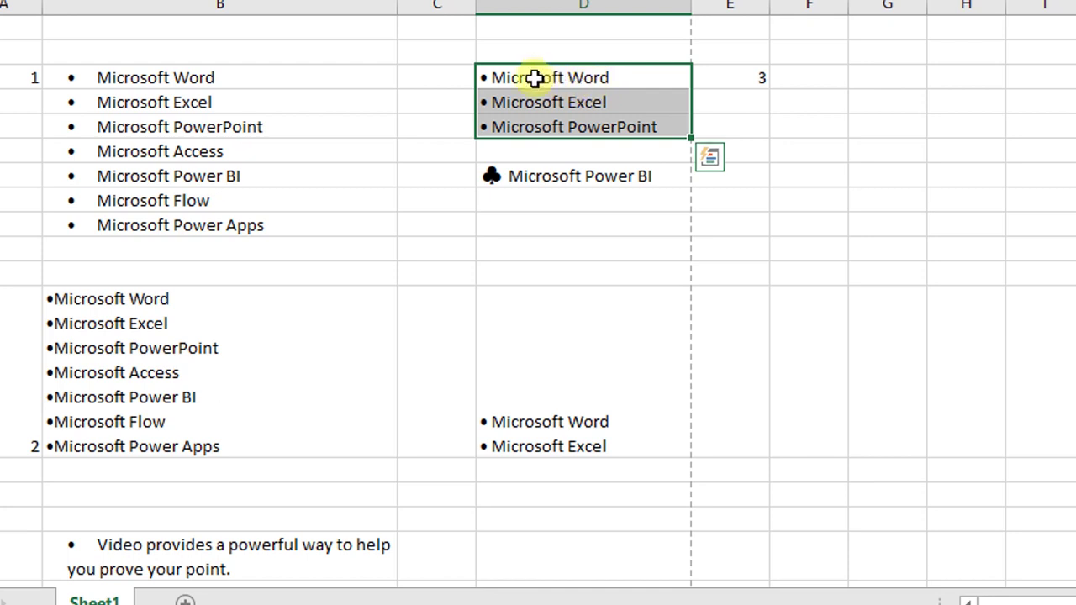
left_click_drag(536, 77, 508, 168)
scroll(508, 168, "down", 5)
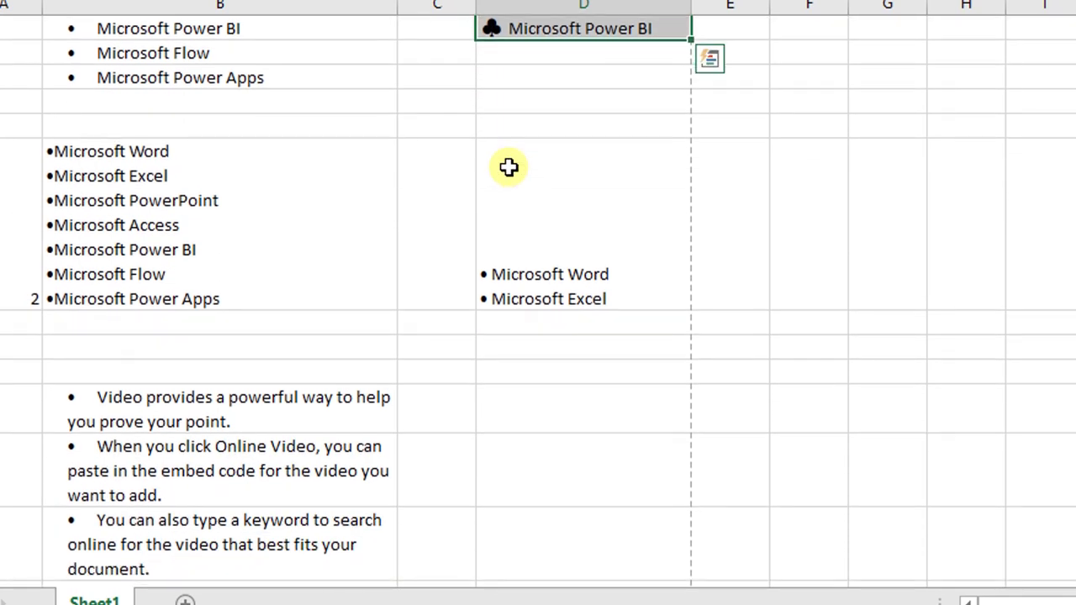
scroll(509, 168, "down", 1)
scroll(510, 166, "up", 1)
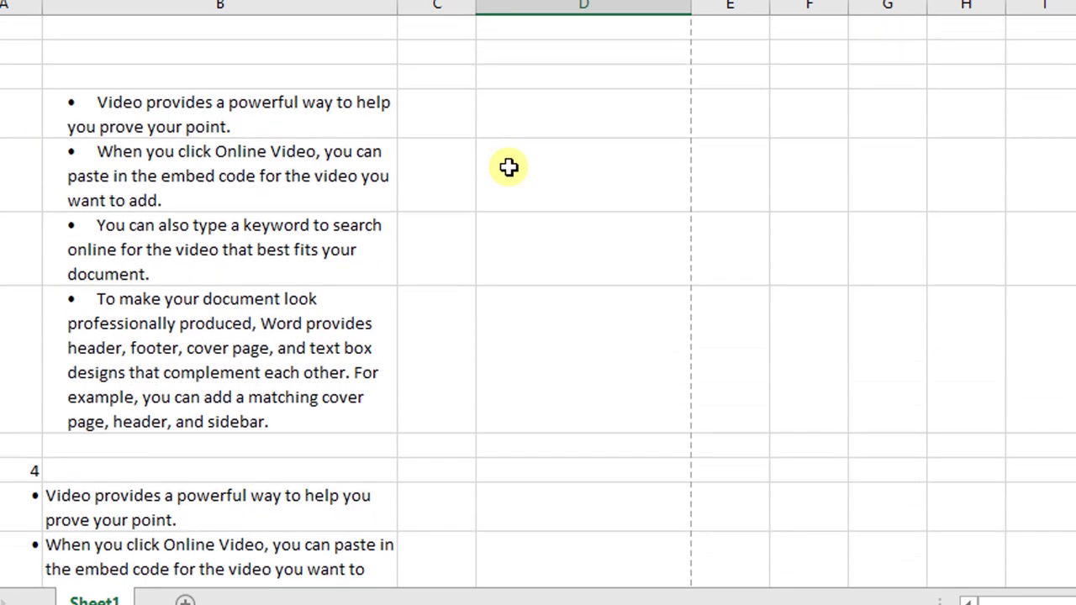
scroll(476, 176, "down", 3)
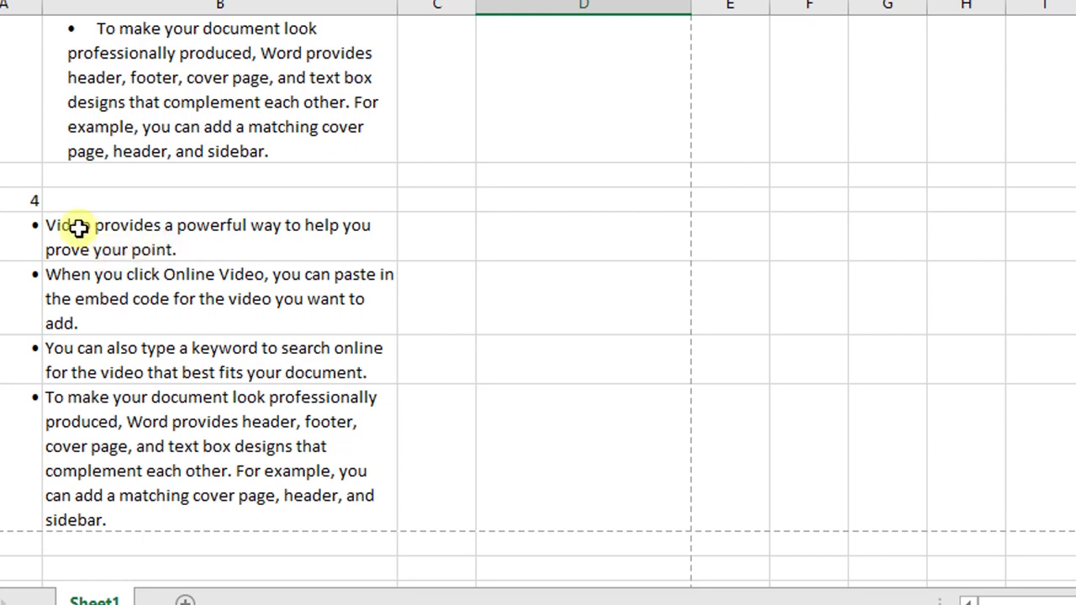
left_click(47, 225)
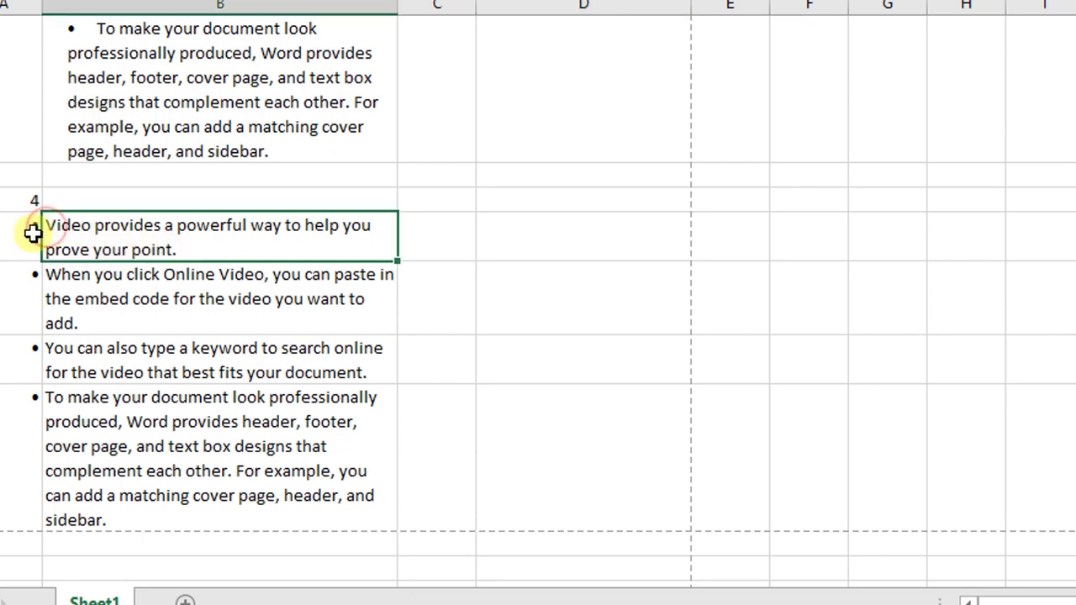
left_click(29, 232)
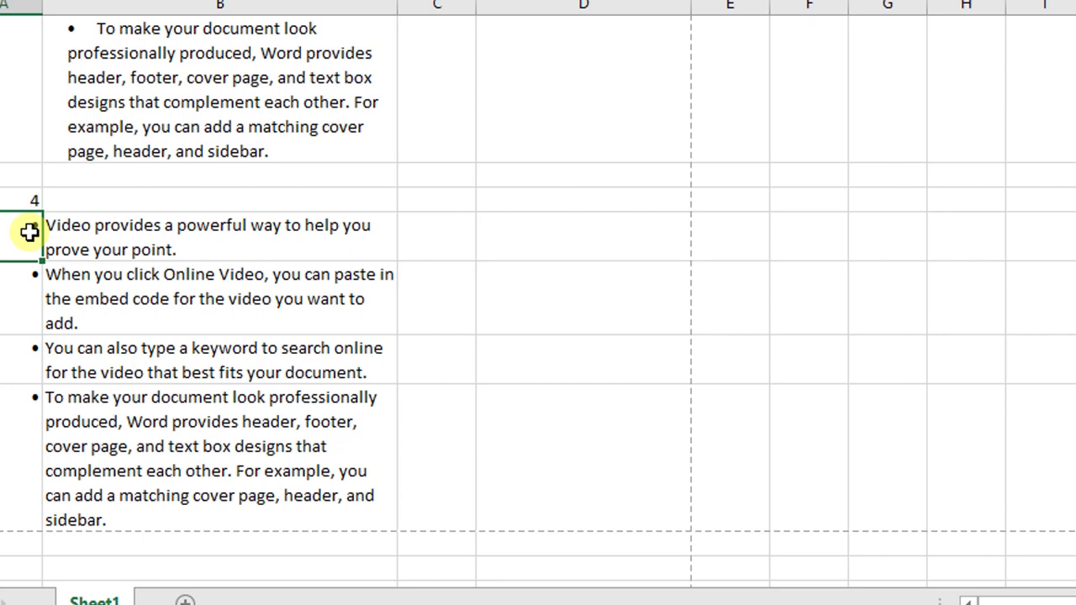
left_click(69, 227)
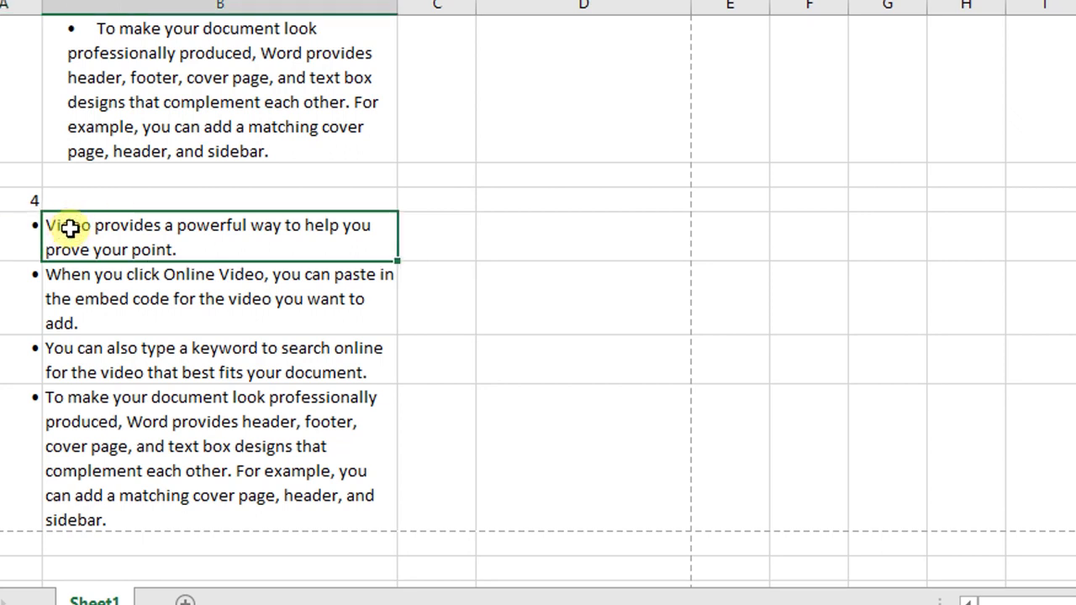
left_click(75, 326)
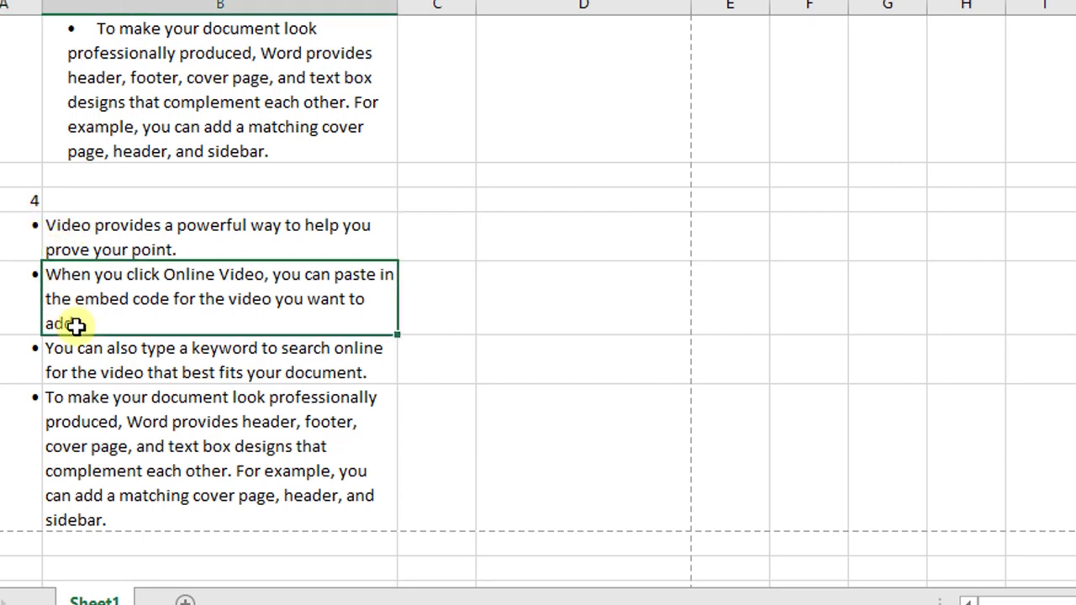
scroll(99, 299, "down", 1)
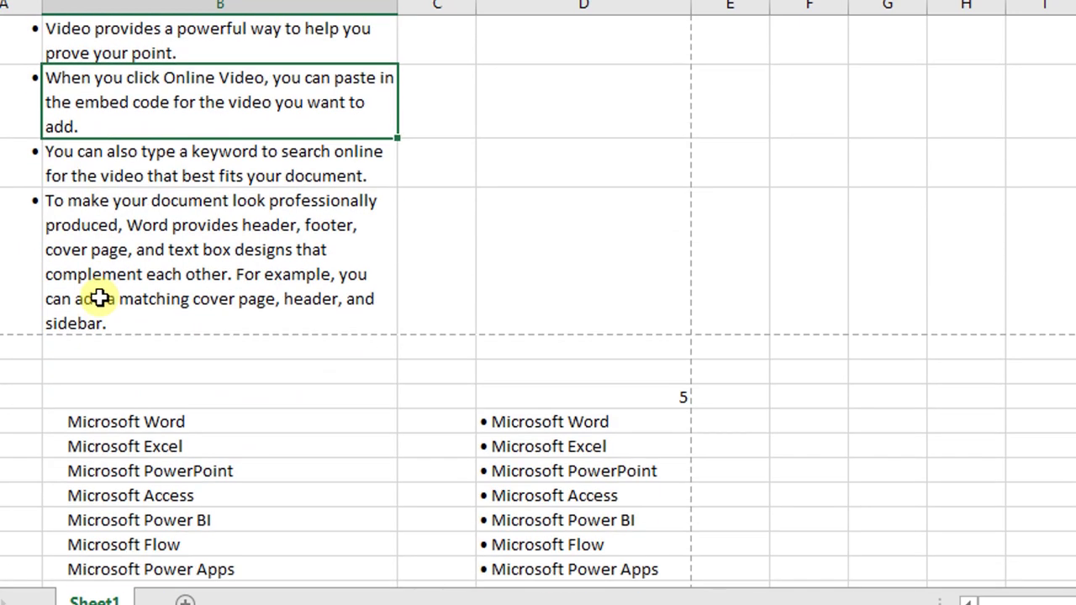
scroll(99, 298, "down", 2)
scroll(99, 298, "up", 3)
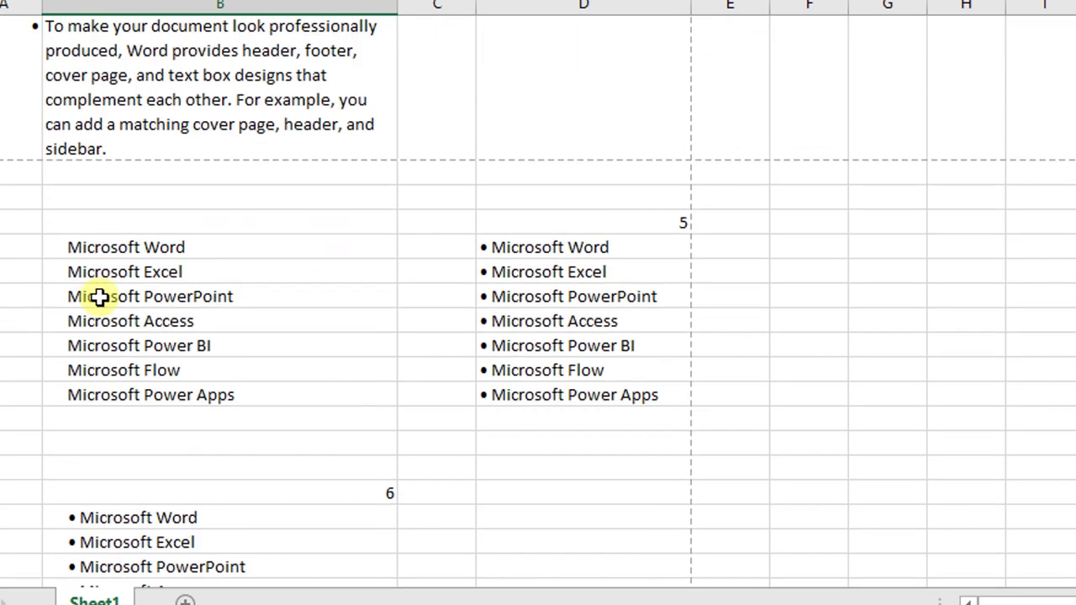
left_click_drag(509, 250, 496, 395)
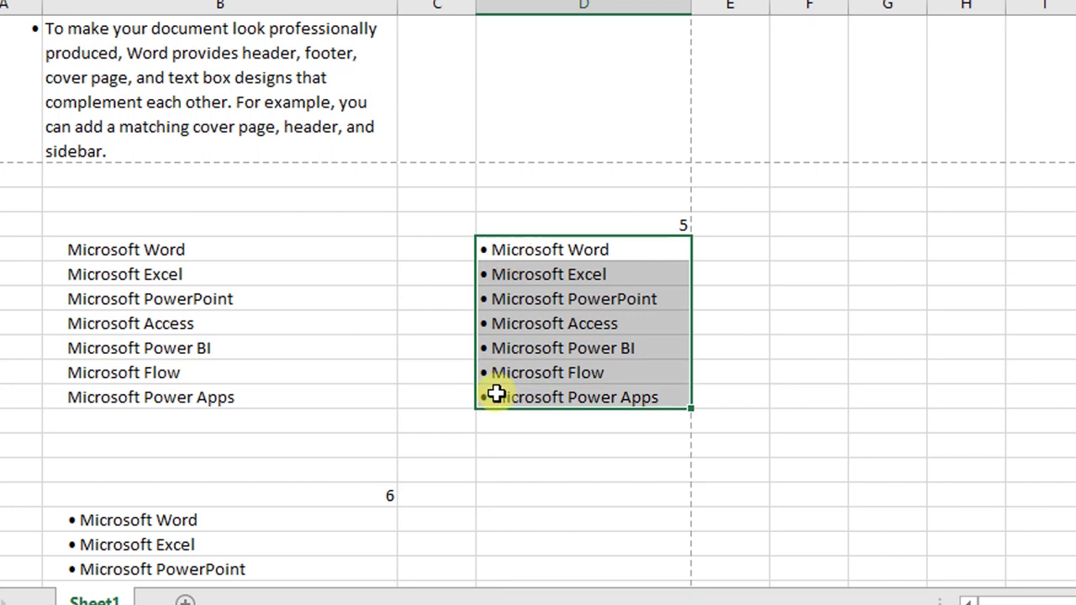
left_click(523, 276)
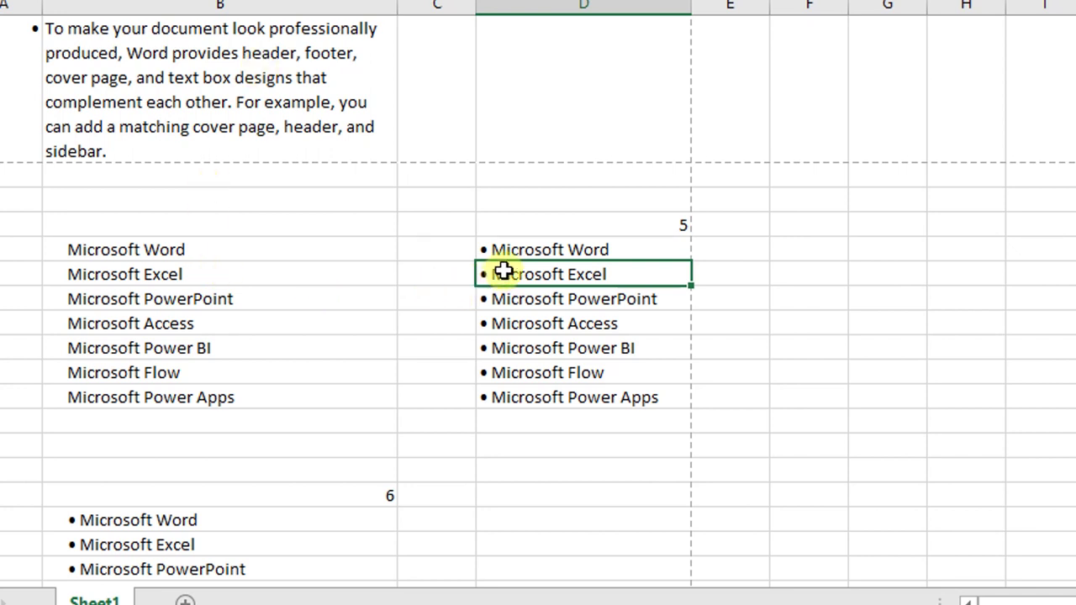
left_click(192, 248)
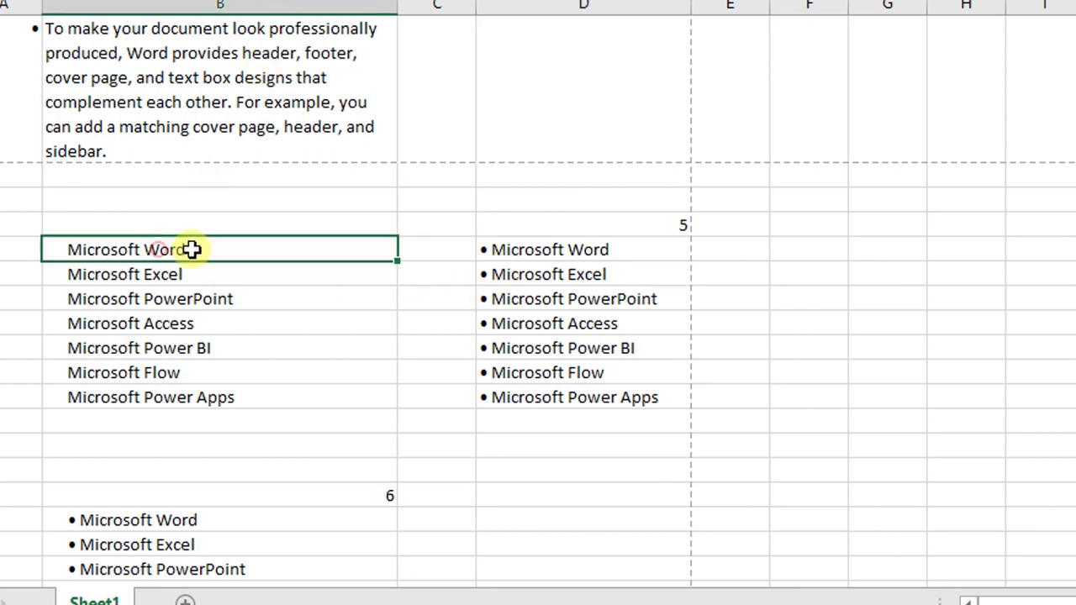
left_click(512, 250)
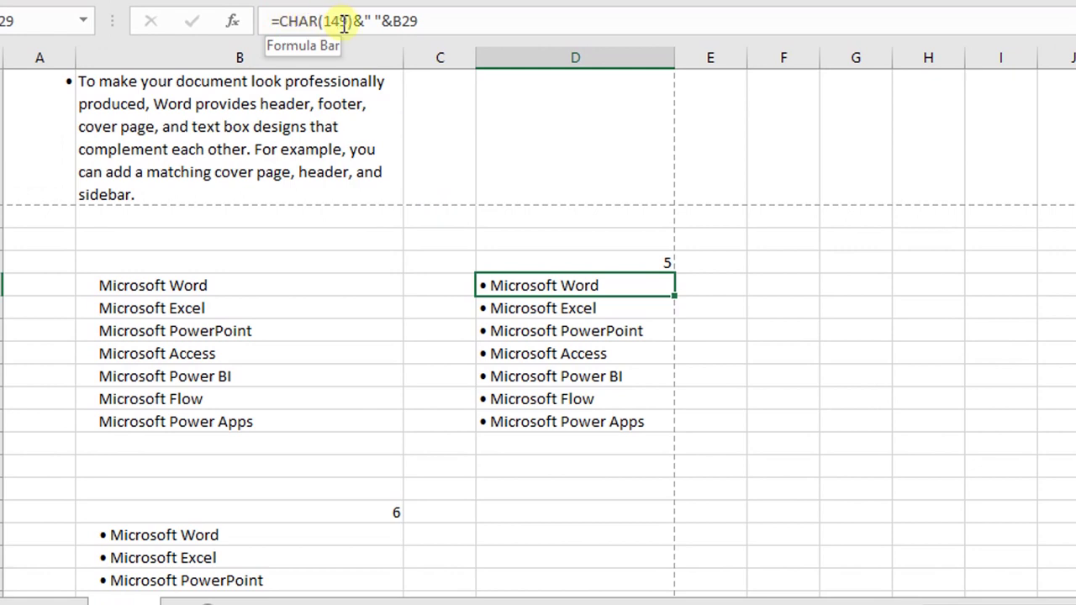
left_click_drag(353, 20, 280, 20)
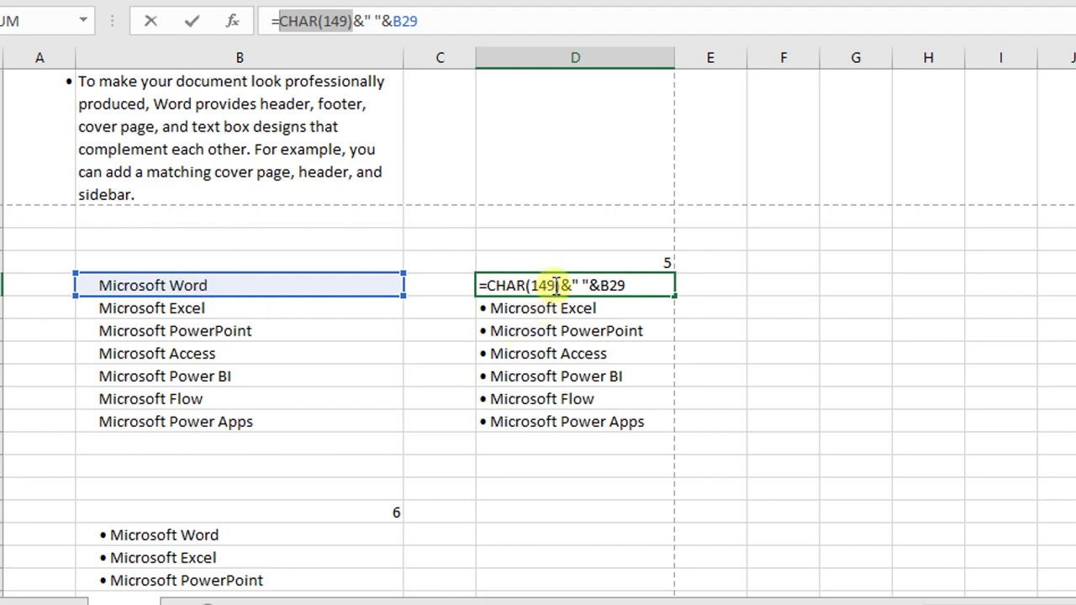
key("Escape")
left_click(646, 261)
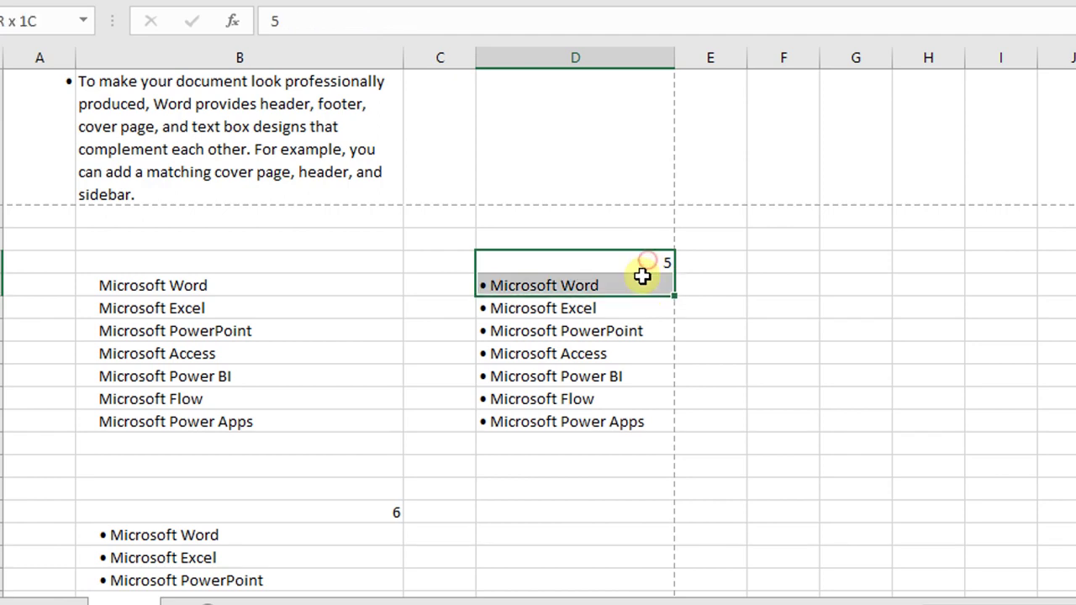
left_click(605, 284)
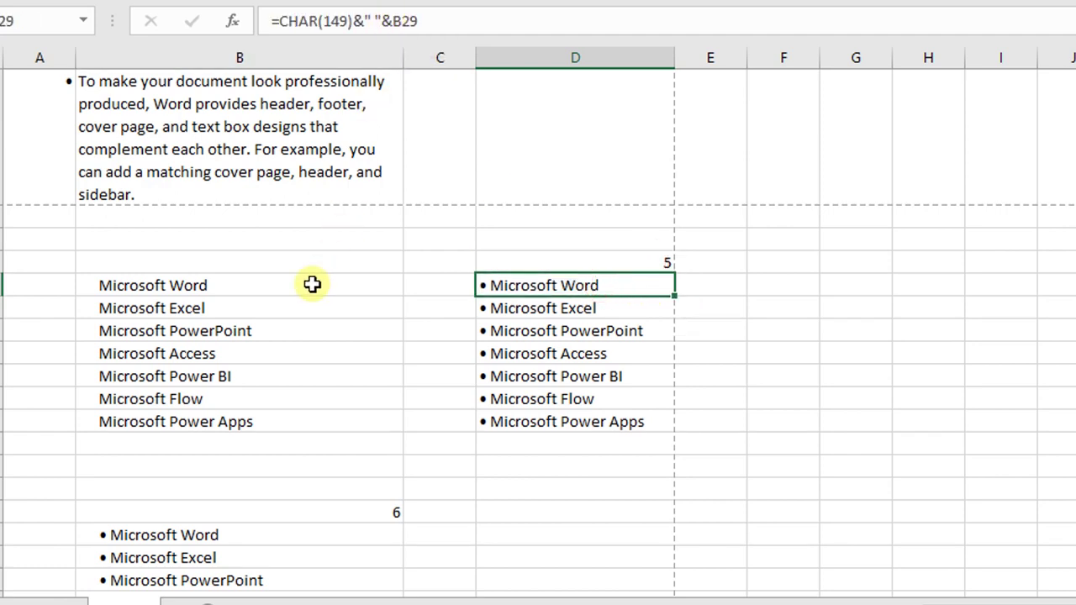
left_click_drag(311, 284, 278, 418)
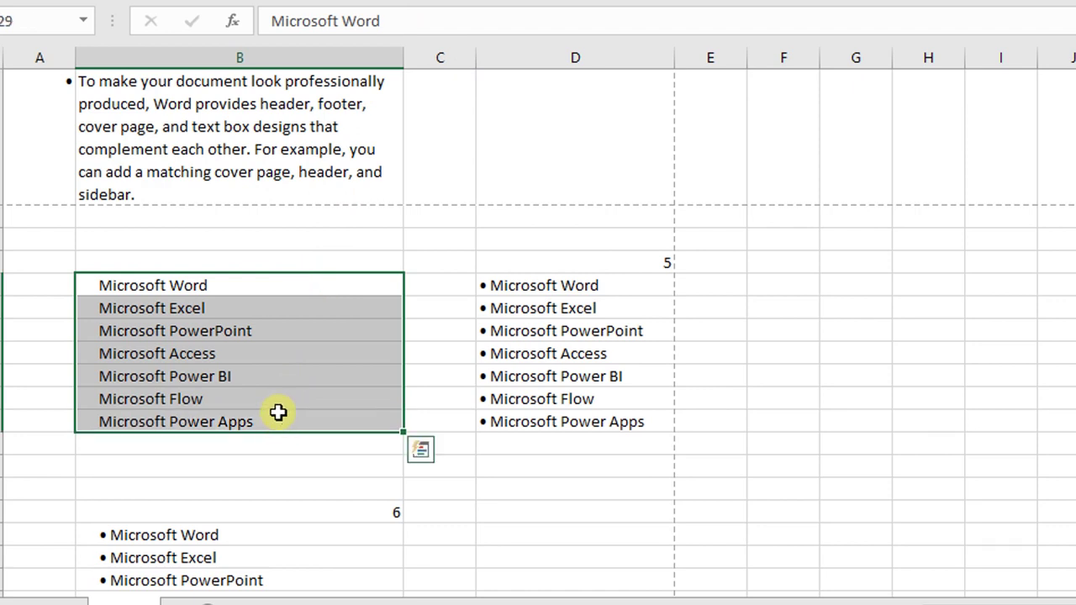
left_click(91, 280)
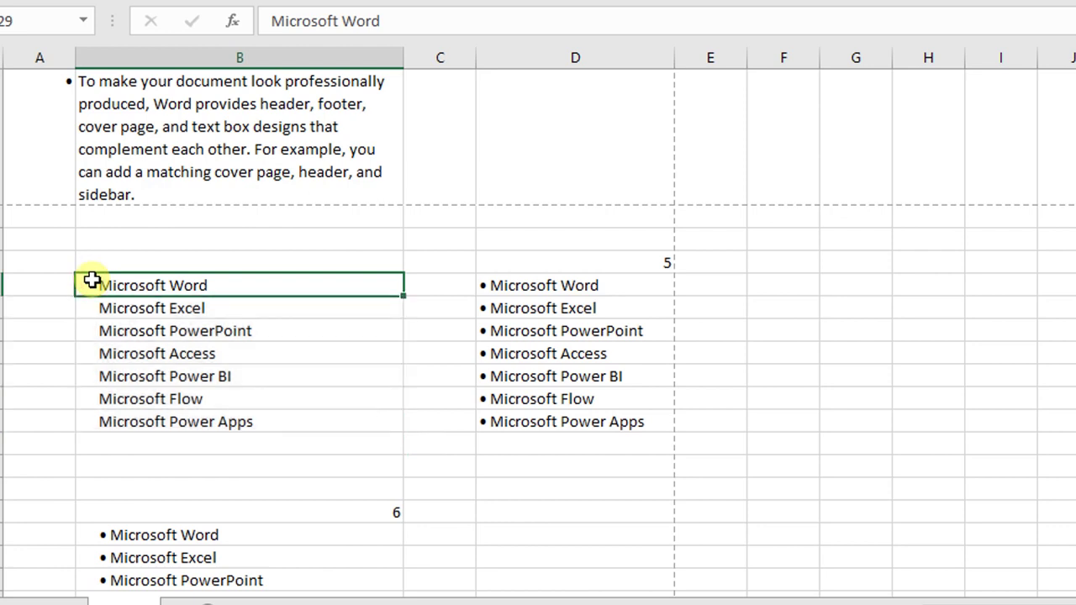
left_click(577, 287)
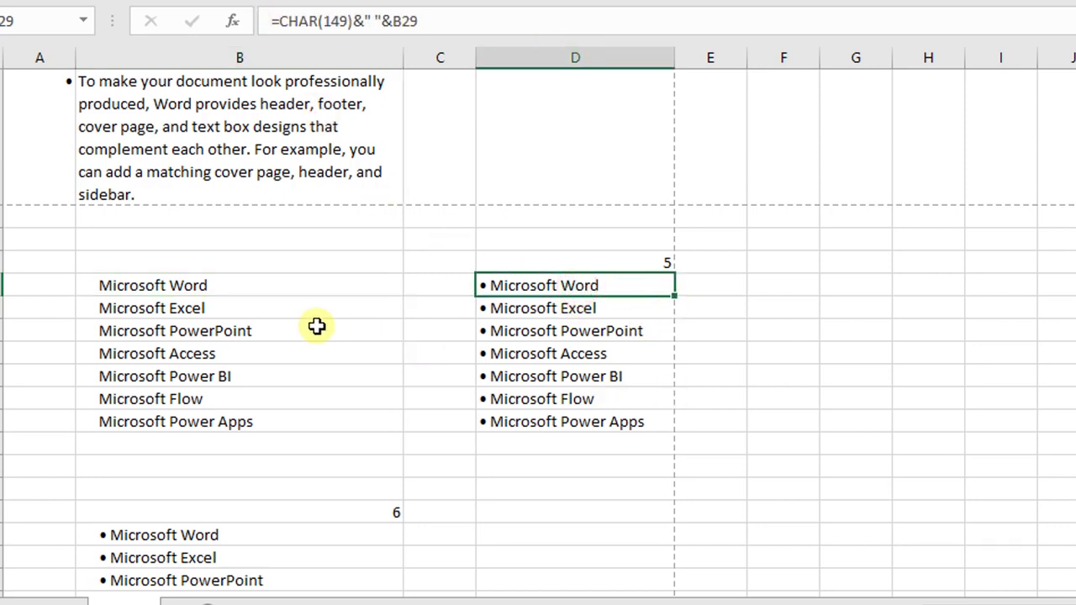
left_click_drag(235, 283, 219, 417)
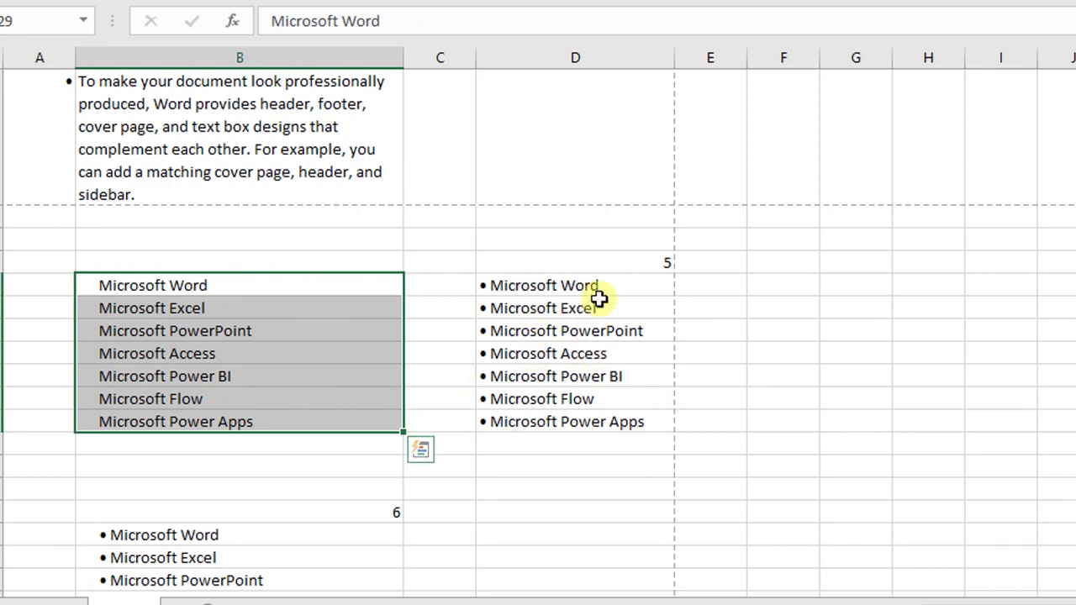
left_click_drag(598, 298, 592, 423)
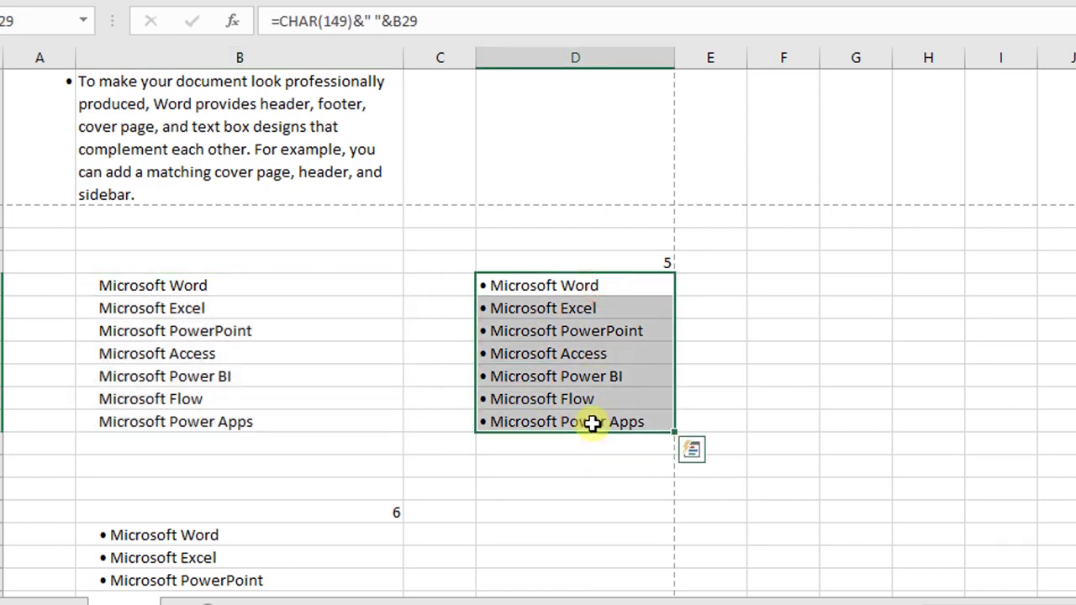
scroll(572, 412, "down", 1)
left_click(391, 330)
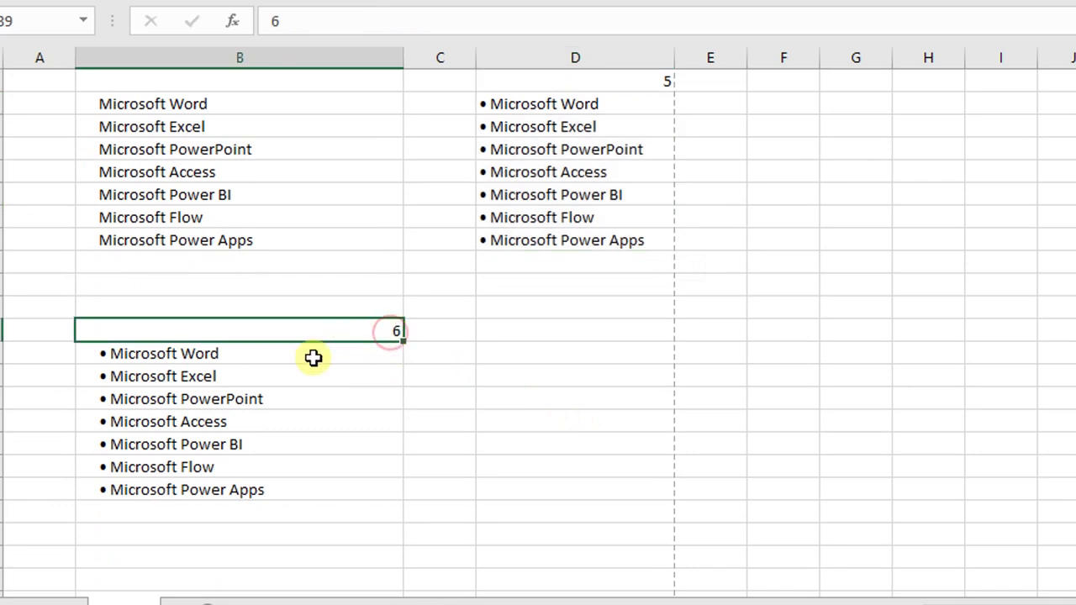
left_click_drag(312, 358, 288, 483)
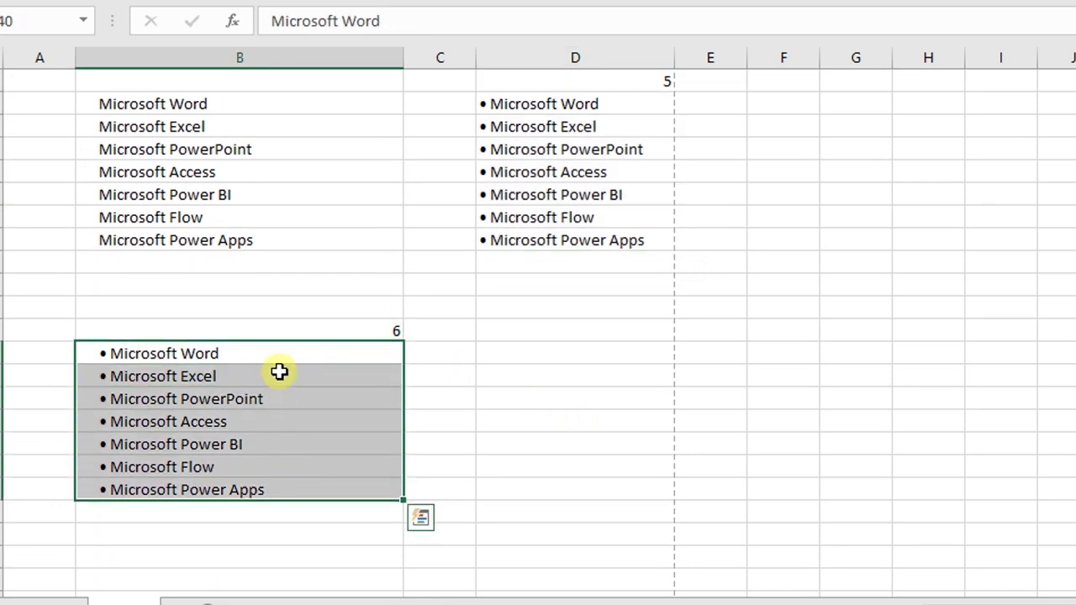
left_click(279, 372)
left_click_drag(280, 353, 268, 482)
left_click(276, 358)
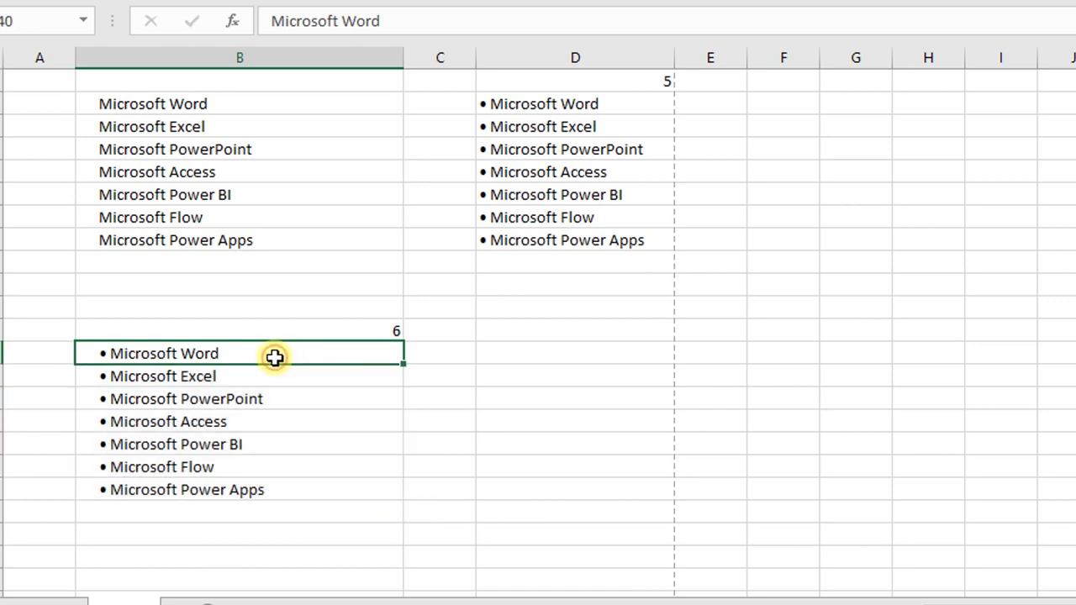
key("ctrl+1")
key("Escape")
right_click(276, 357)
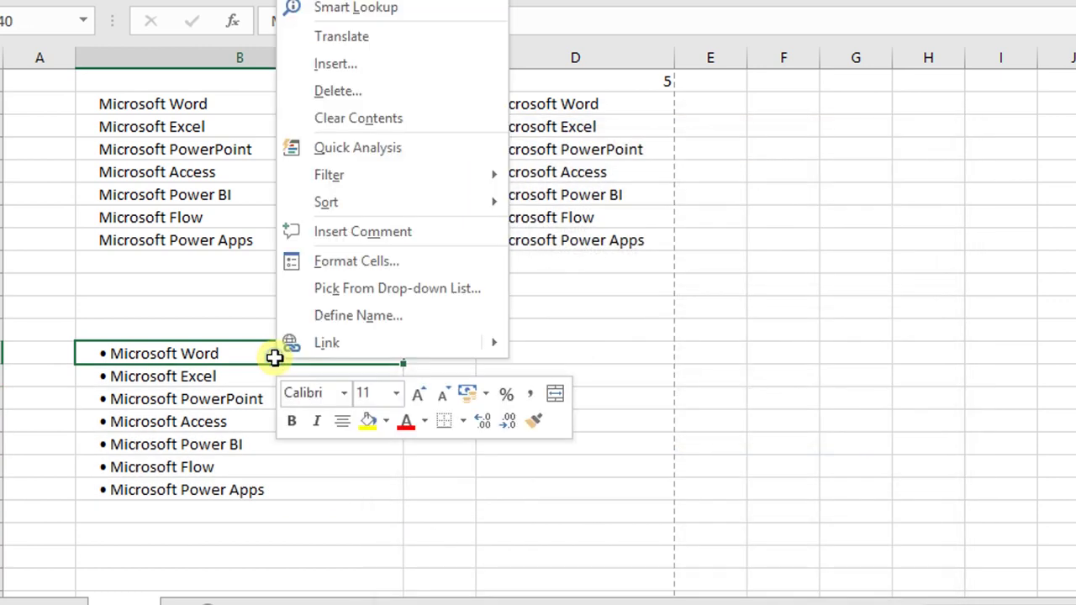
left_click(326, 262)
left_click_drag(437, 17, 966, 18)
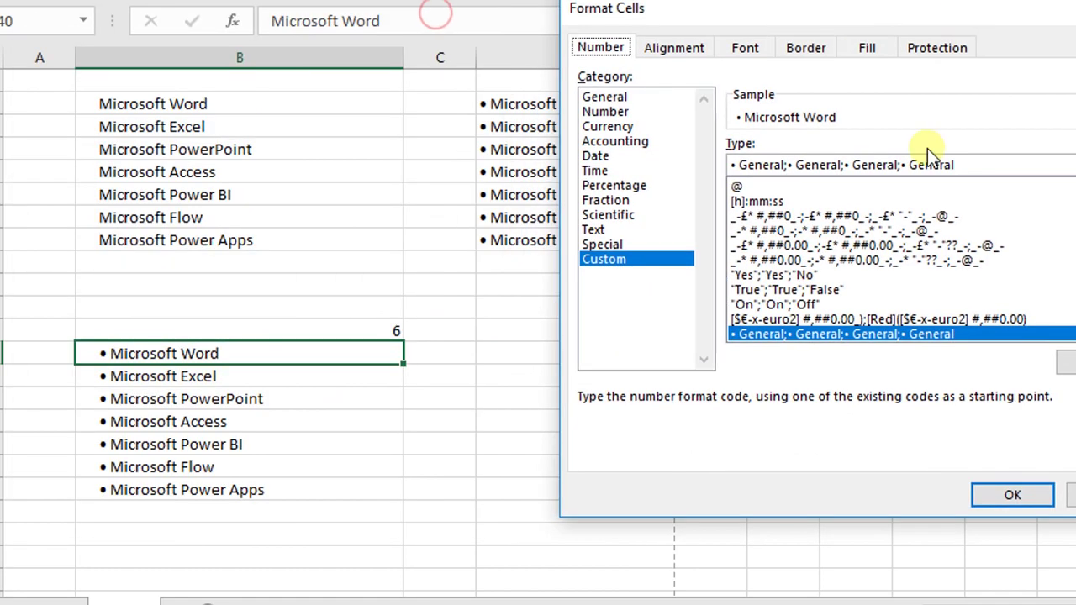
mouse_move(901, 165)
left_mouse_down()
mouse_move(972, 166)
mouse_move(903, 165)
left_mouse_up()
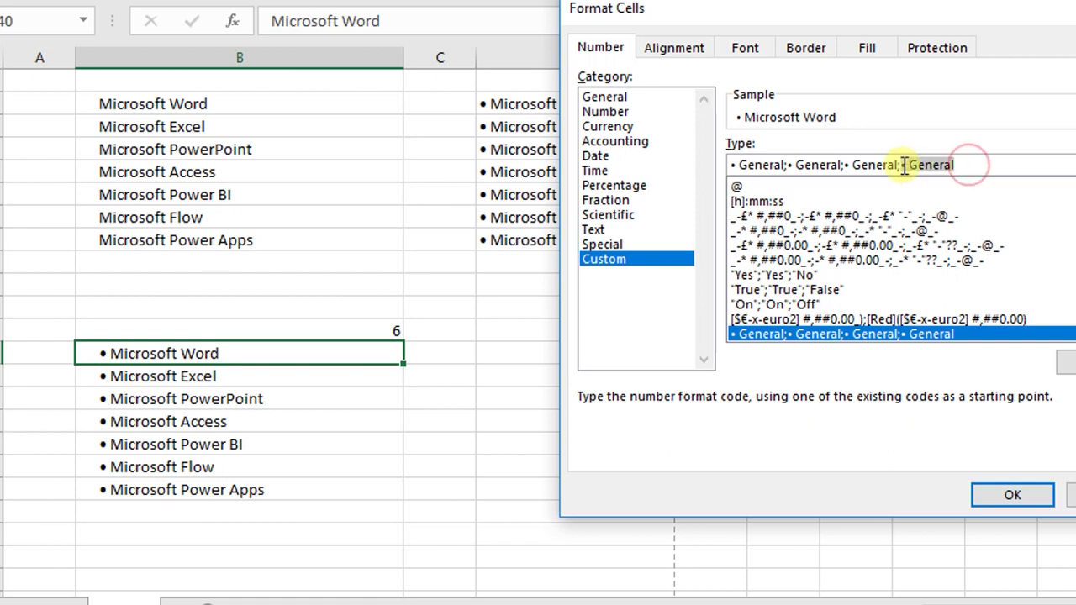
key("Return")
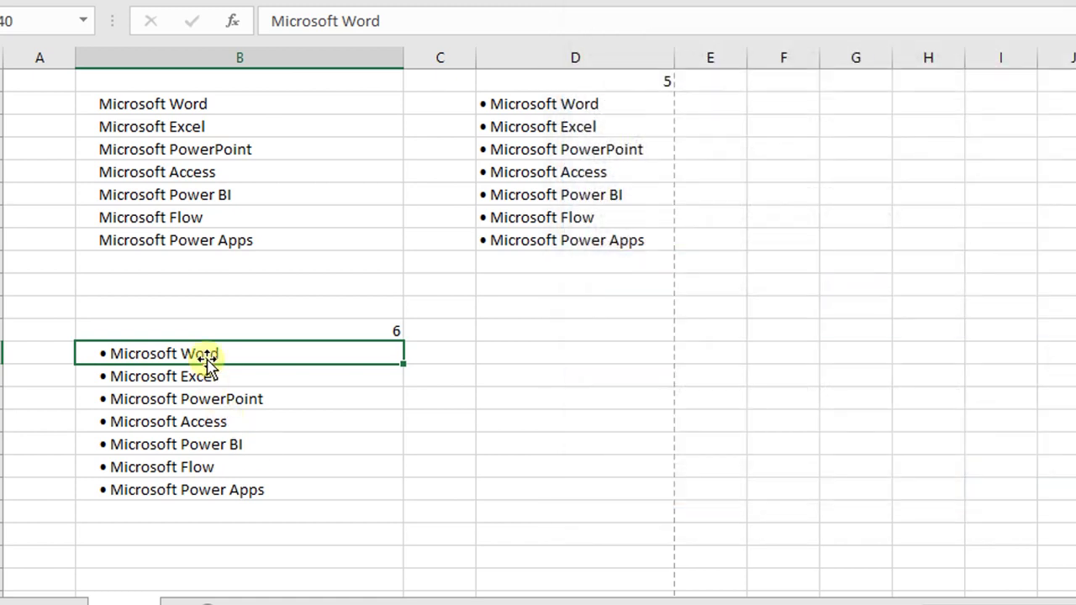
left_click_drag(207, 354, 176, 487)
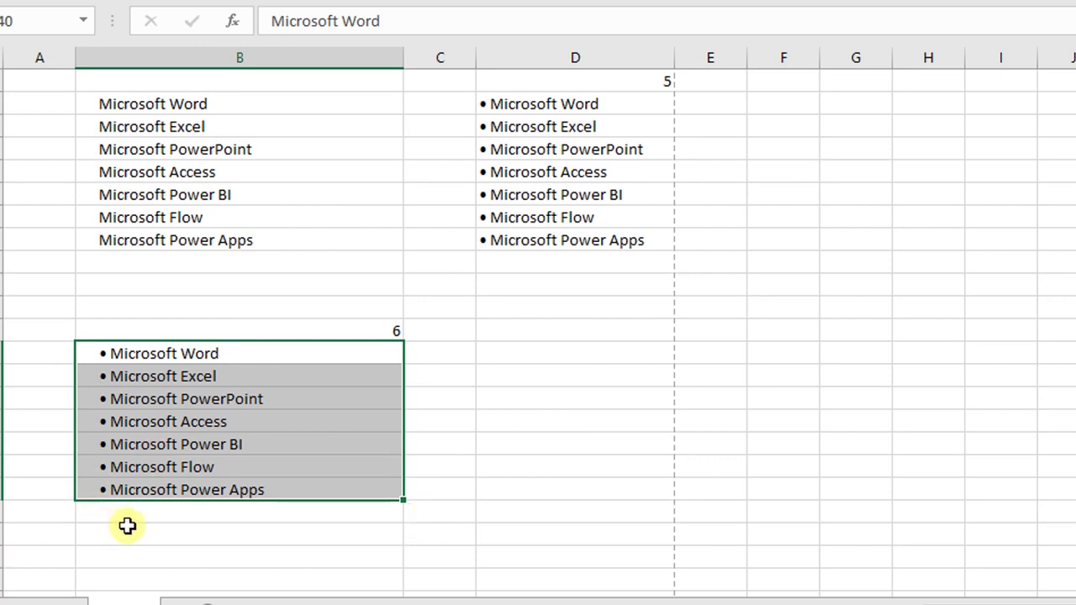
scroll(127, 525, "up", 3)
scroll(127, 525, "up", 3)
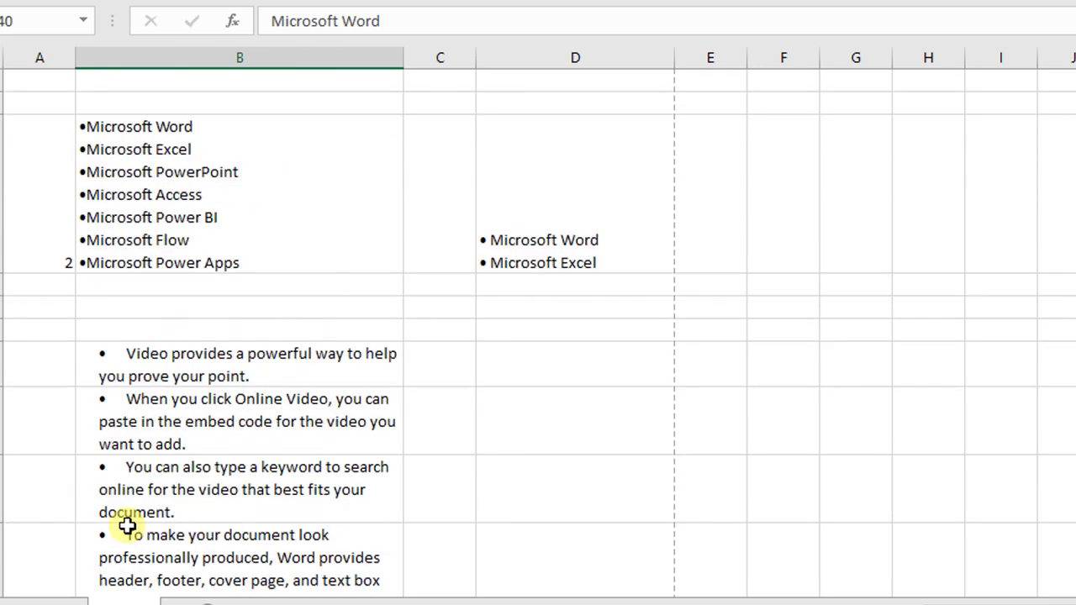